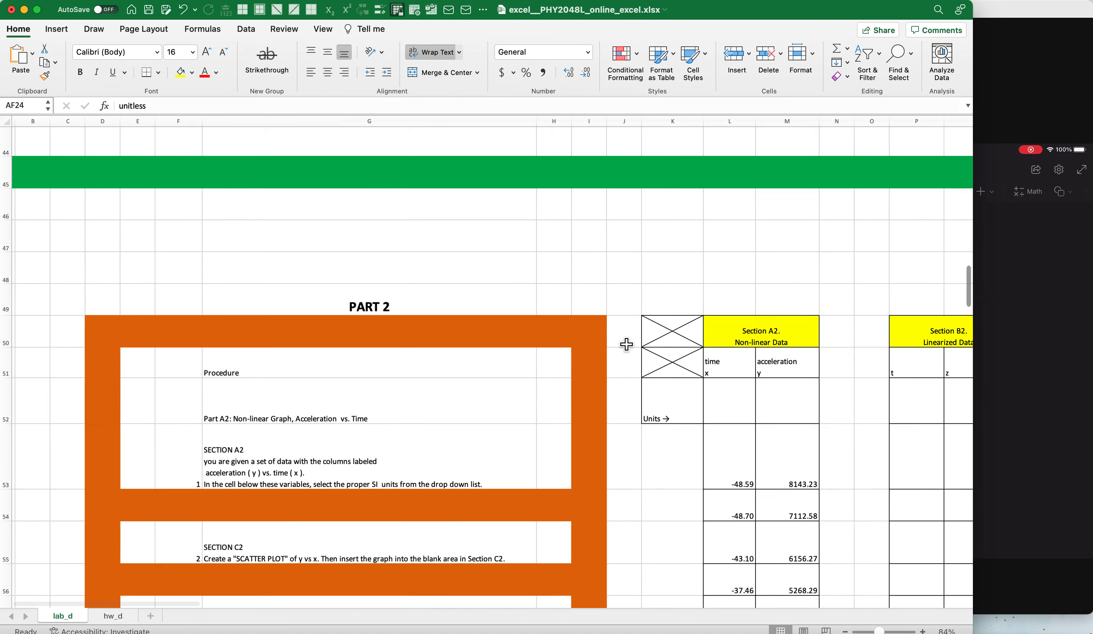
Examine the Section A2 non-linear data table in Part 2, including its acceleration column and the units row.
scroll(623, 339, right, 4)
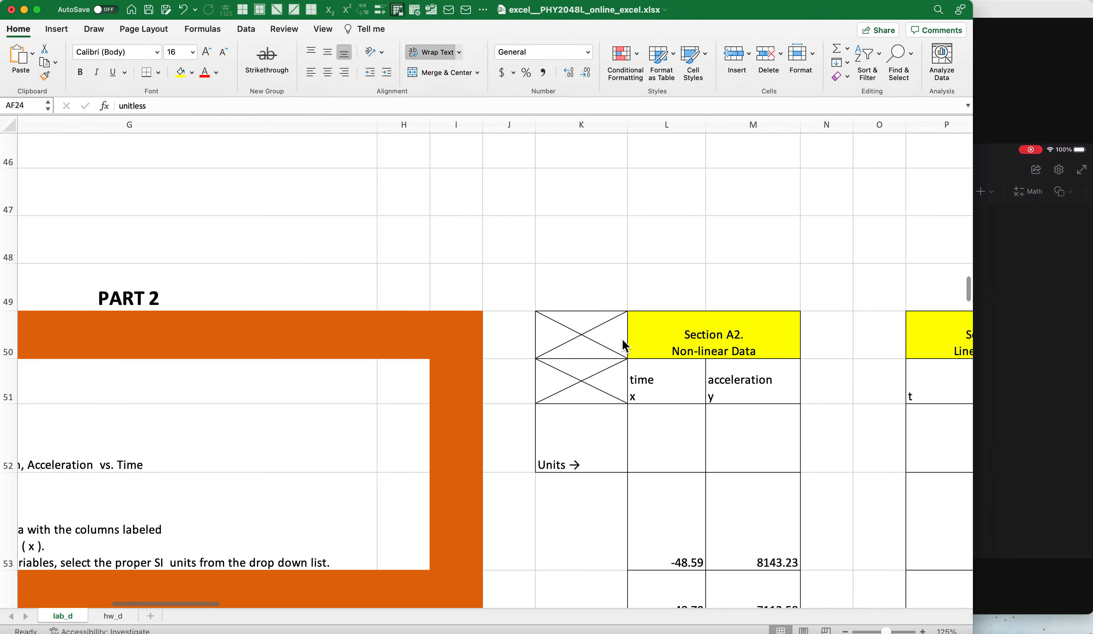
scroll(623, 340, down, 1)
scroll(623, 340, up, 1)
scroll(623, 340, up, 1)
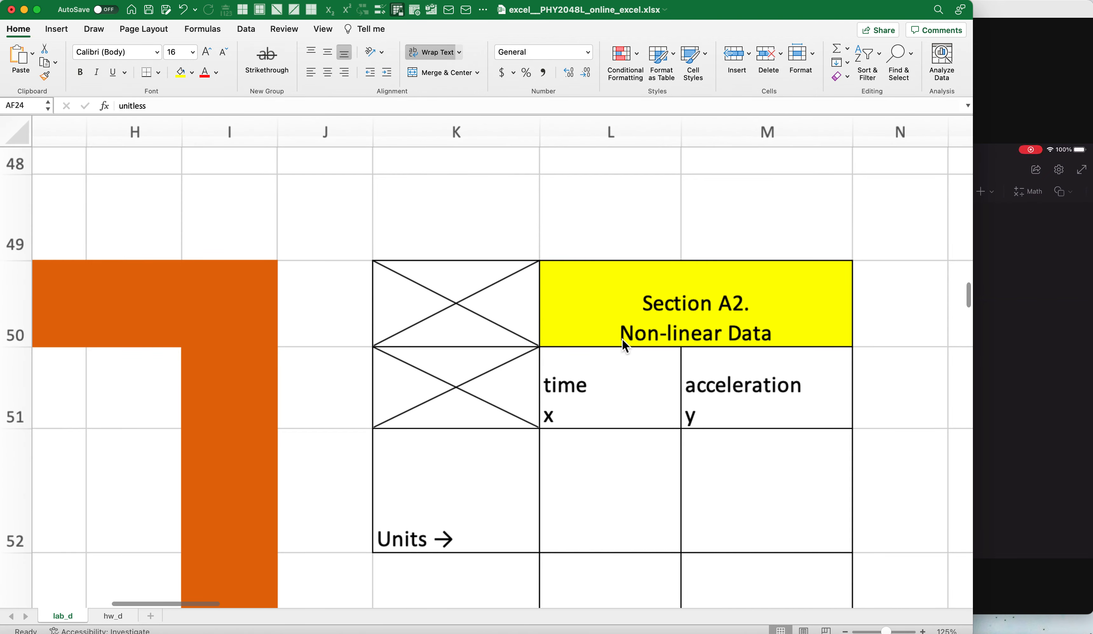
scroll(623, 339, up, 5)
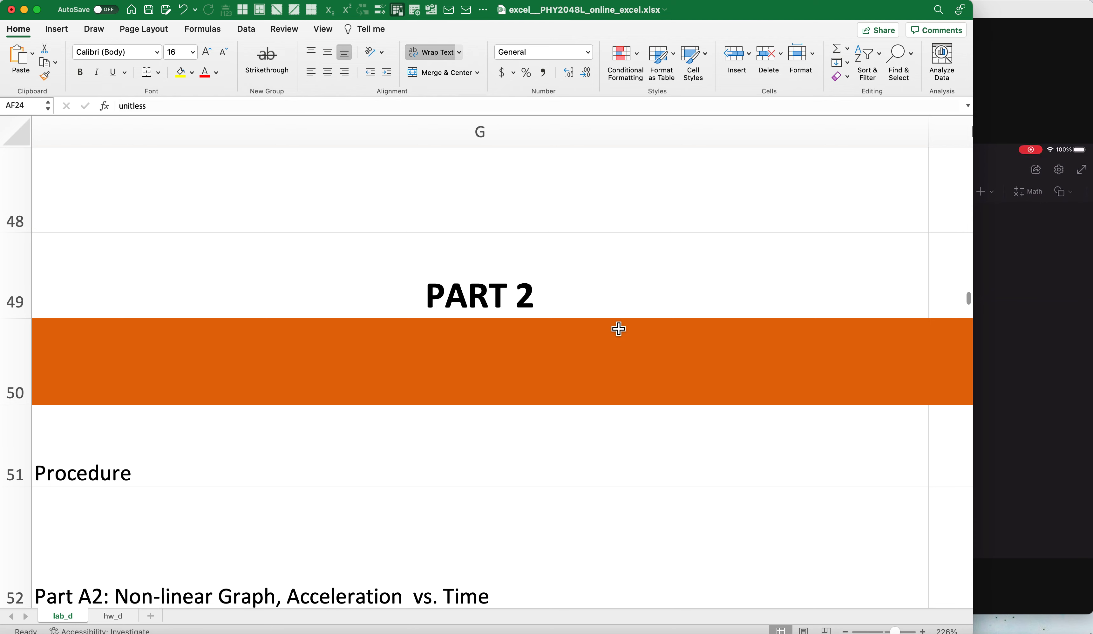
scroll(618, 341, down, 4)
scroll(618, 340, right, 5)
scroll(619, 328, right, 12)
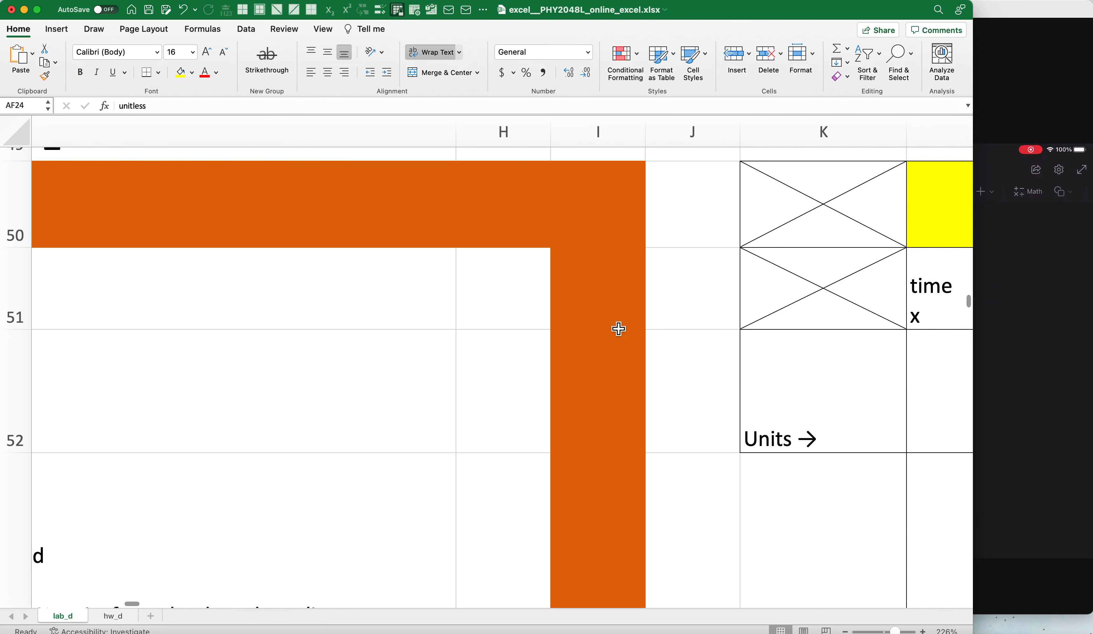
click(779, 150)
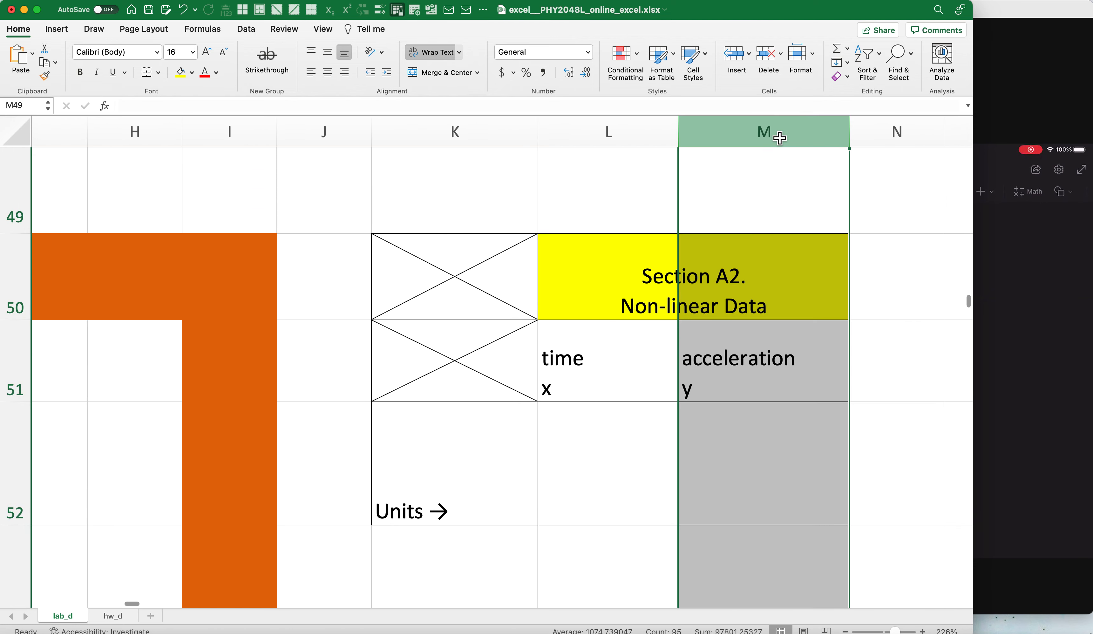
click(25, 455)
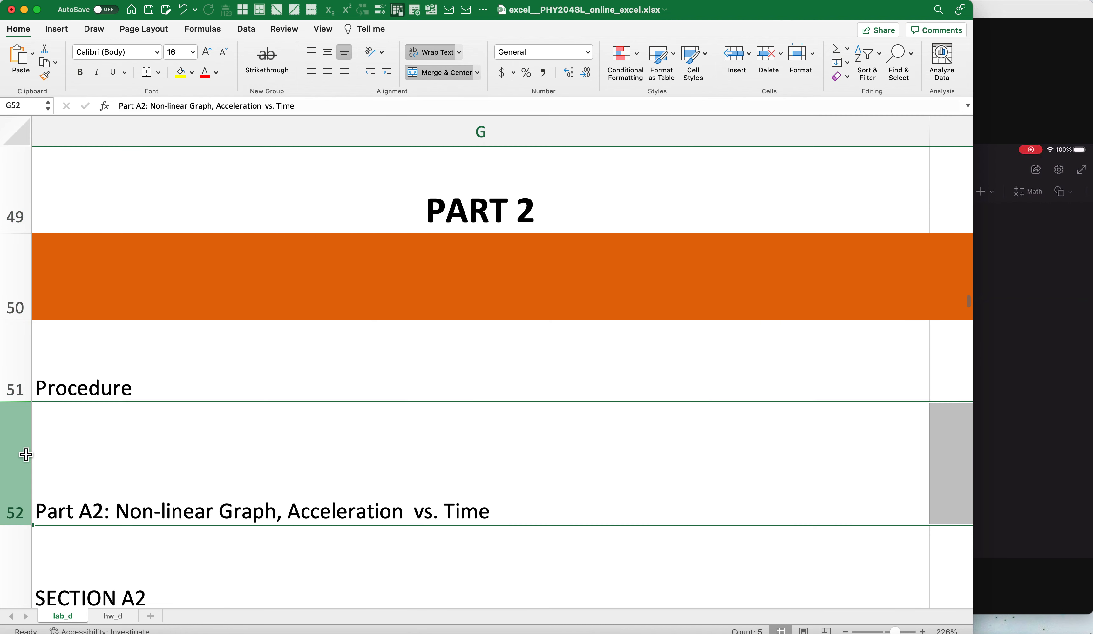
Set the unit of the acceleration column in the Section A2 table to m/s^2.
scroll(353, 446, right, 12)
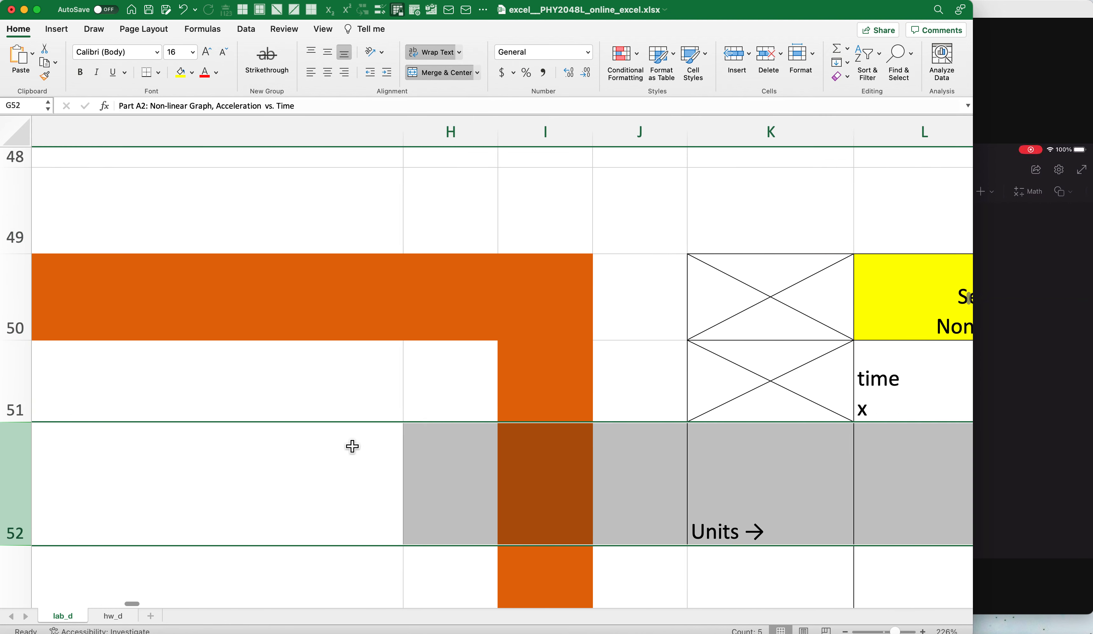
scroll(352, 446, right, 5)
scroll(407, 459, down, 1)
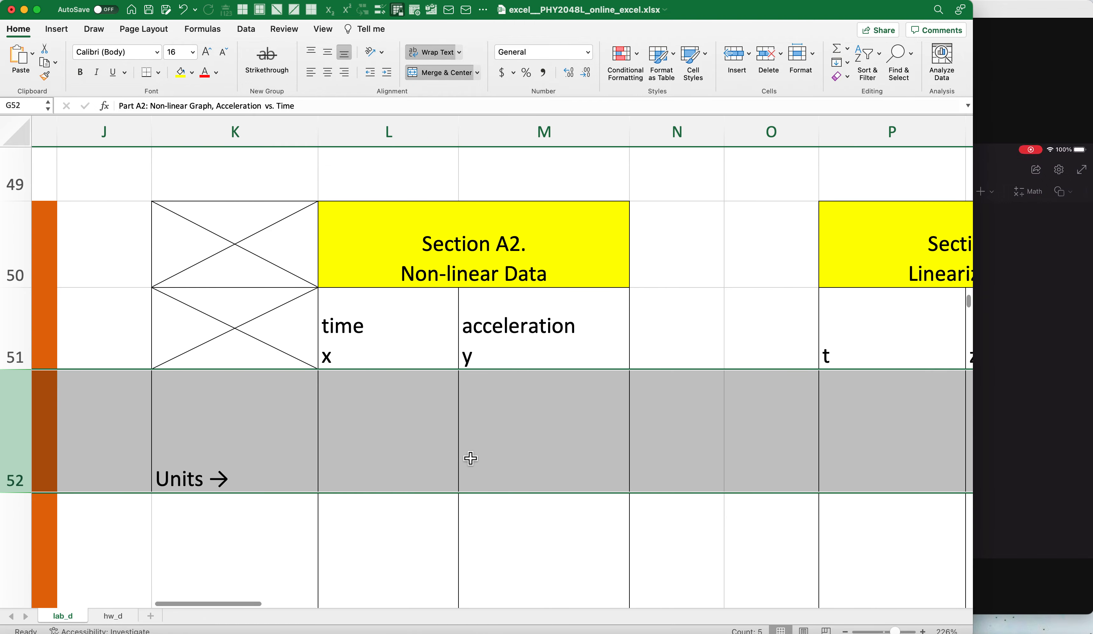
scroll(501, 458, down, 1)
click(506, 410)
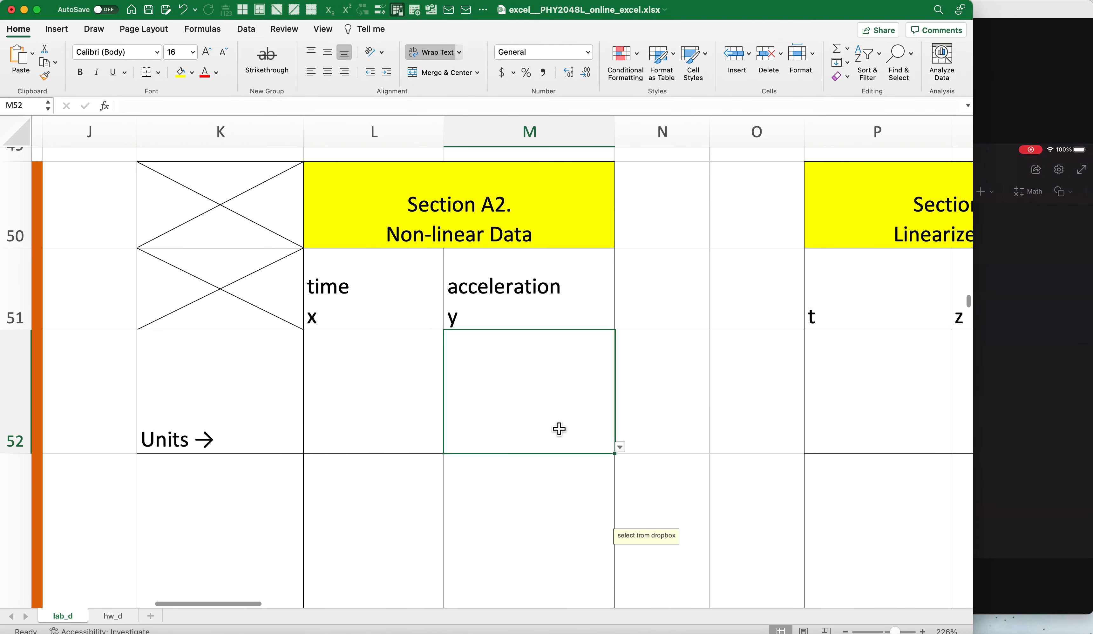
click(620, 448)
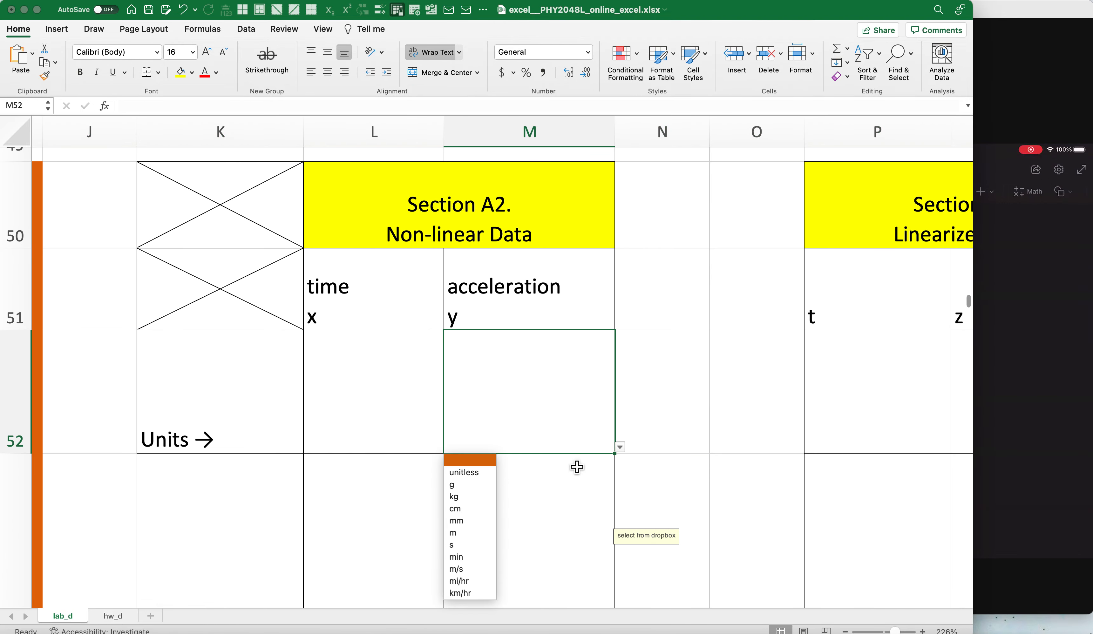
scroll(480, 540, down, 2)
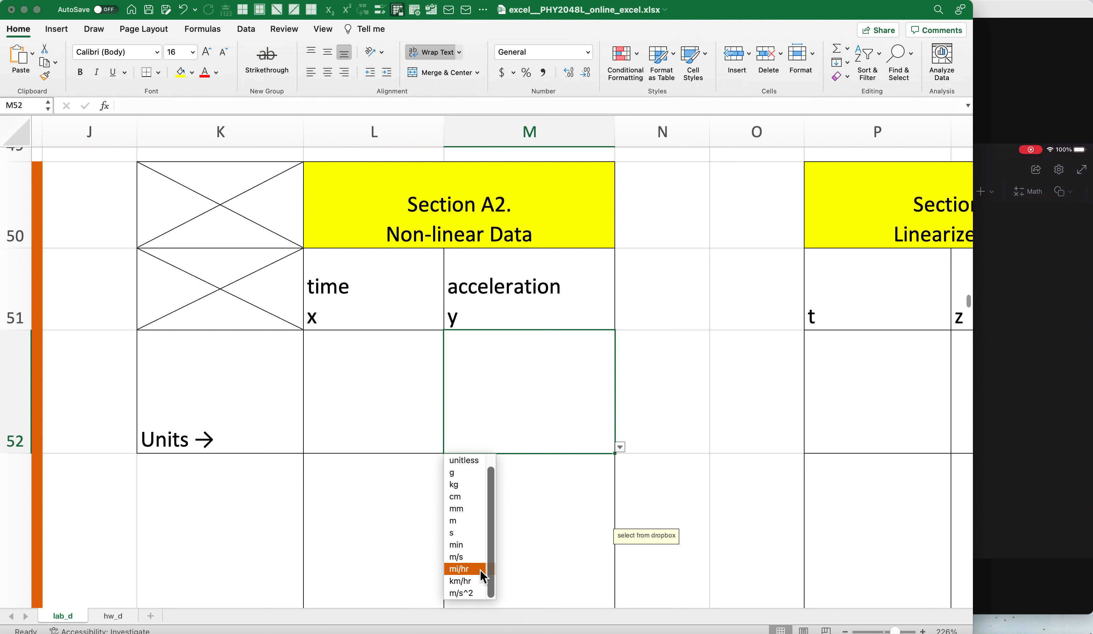
click(473, 590)
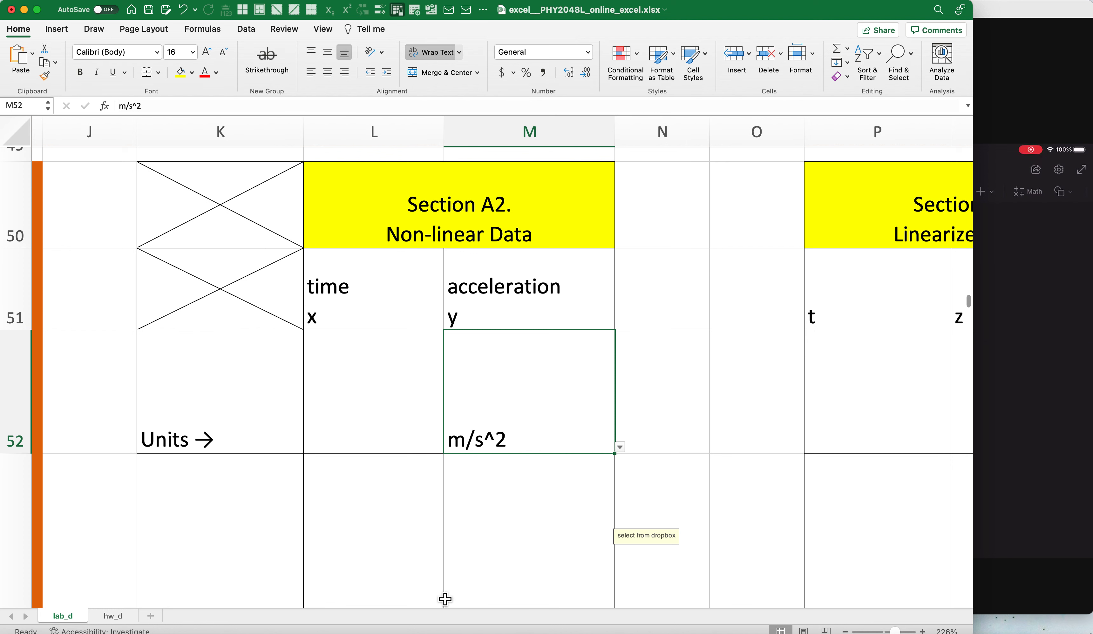
Look over the Section A2 time and acceleration values, the Section B2 linearized data columns and the Section C2 graph area.
click(407, 416)
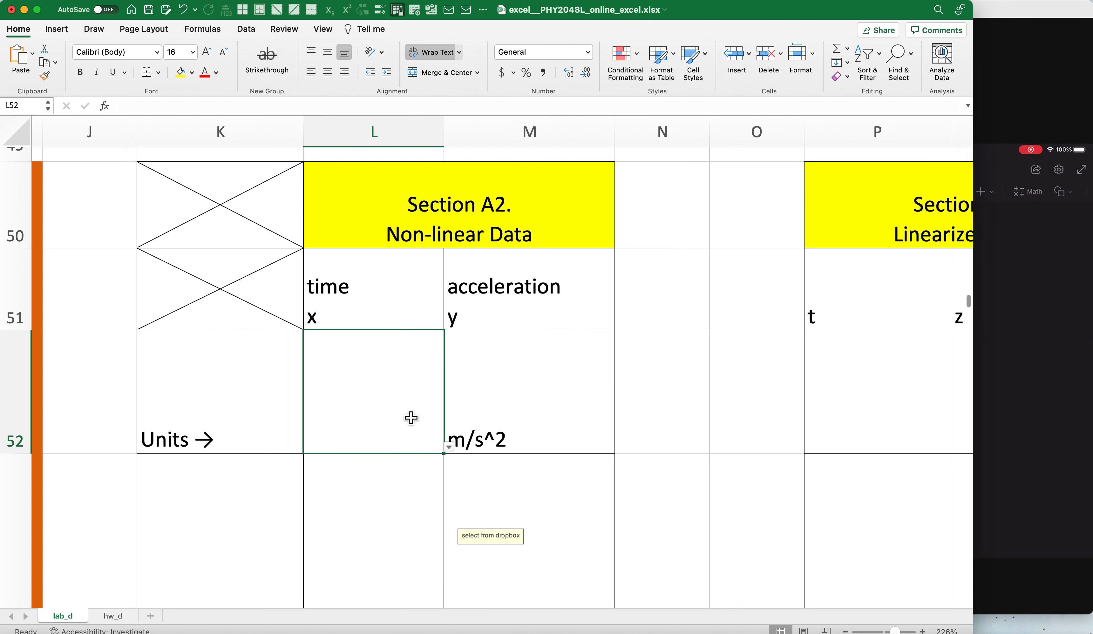
scroll(411, 418, down, 5)
drag(419, 424, 501, 495)
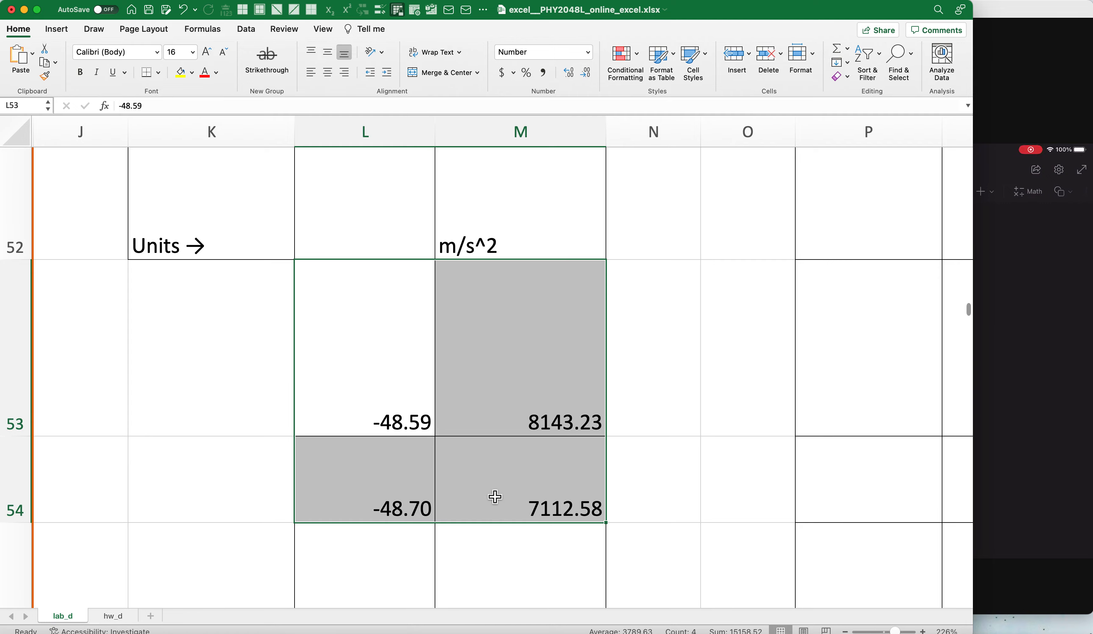
scroll(495, 497, down, 5)
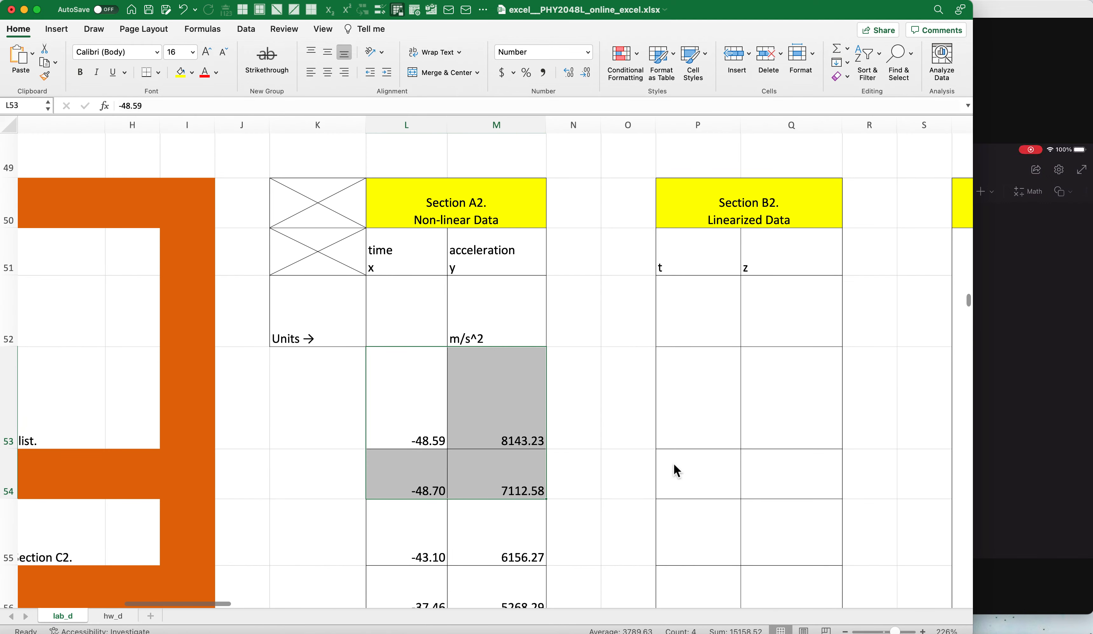
scroll(677, 471, down, 5)
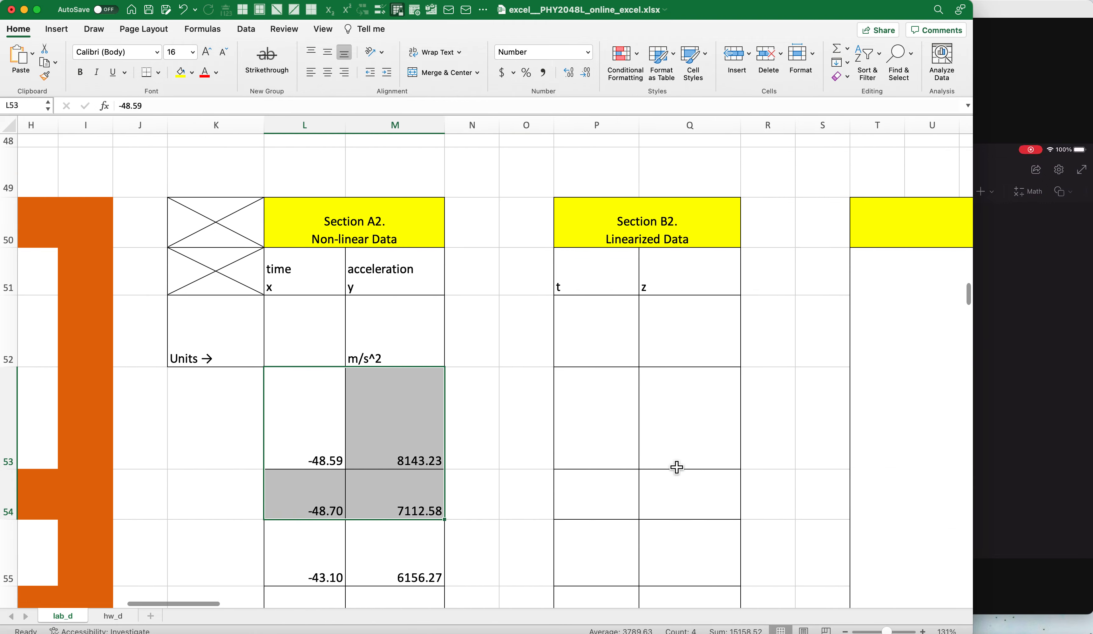
scroll(676, 468, right, 10)
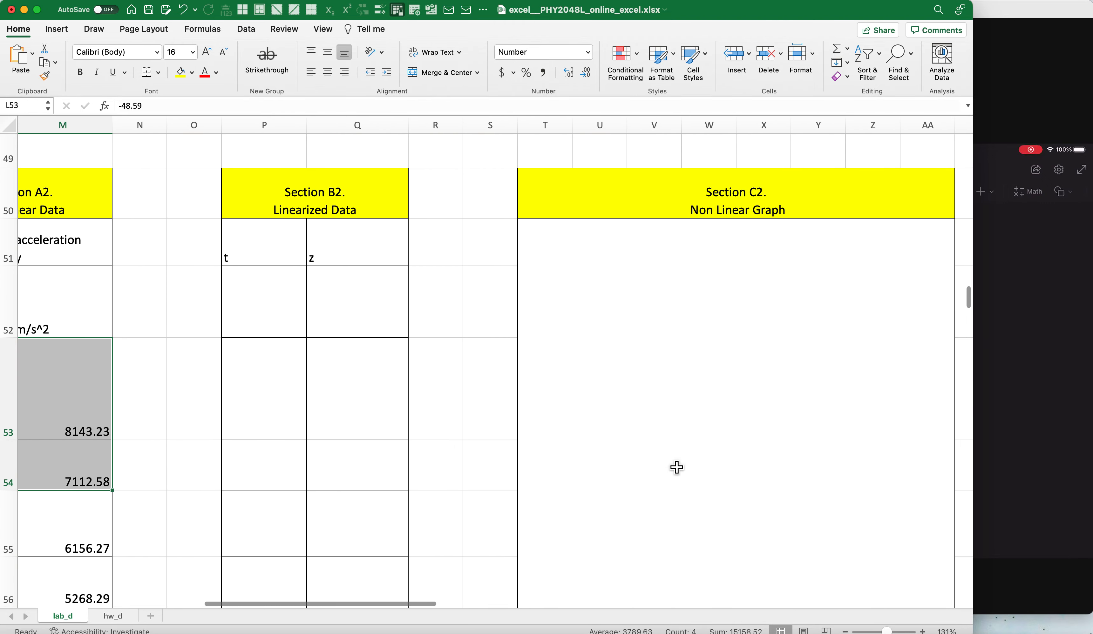
scroll(677, 468, down, 3)
scroll(677, 467, left, 3)
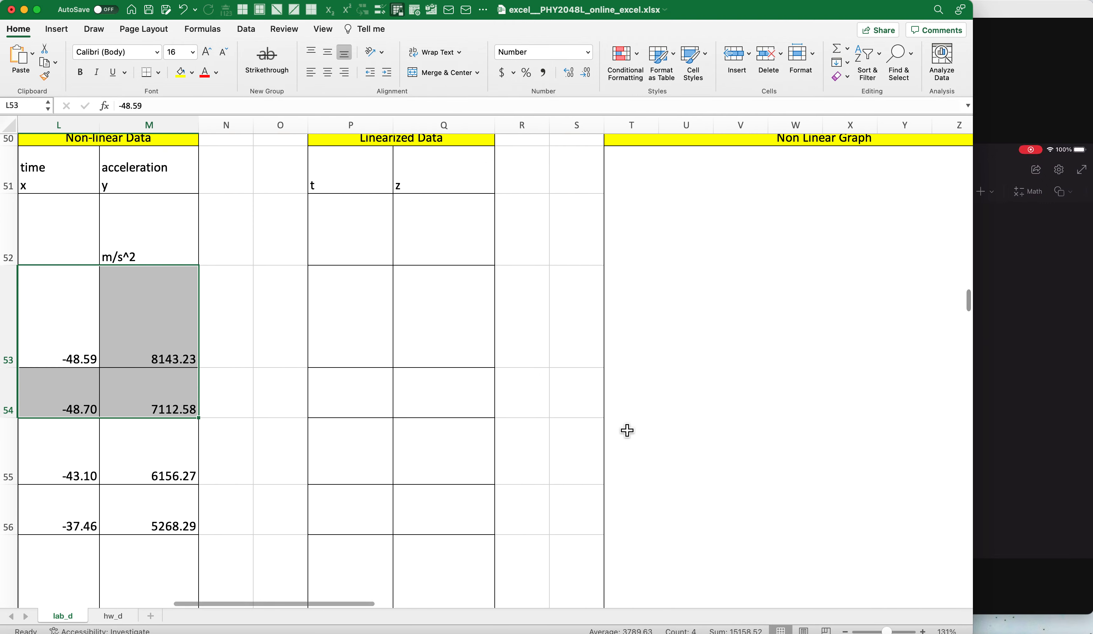
scroll(762, 370, right, 2)
scroll(762, 370, down, 1)
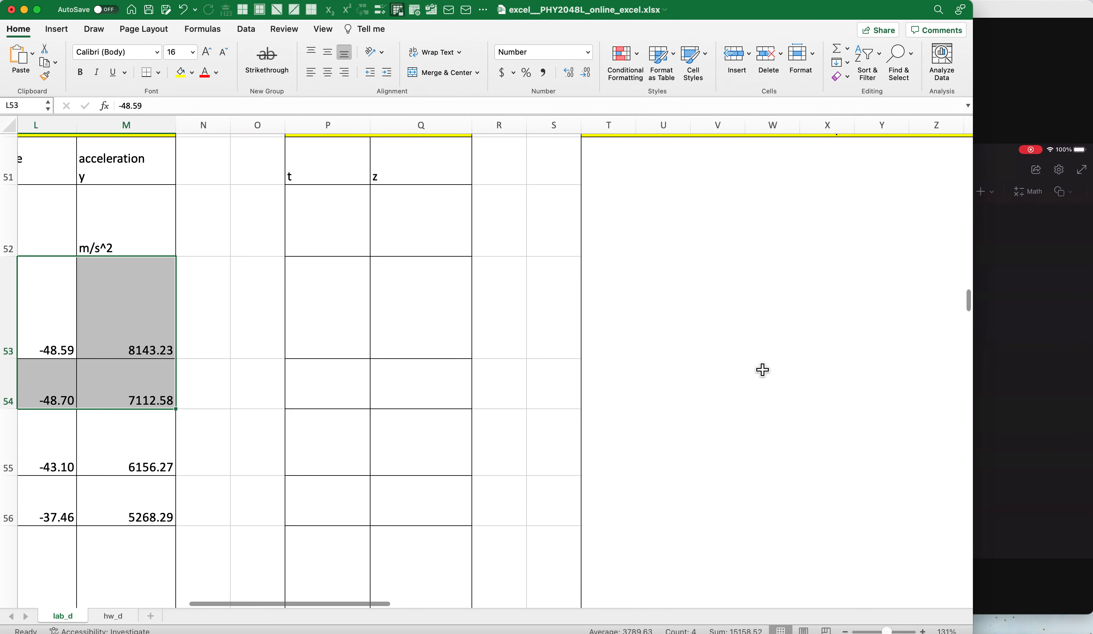
scroll(762, 370, up, 1)
scroll(762, 370, left, 1)
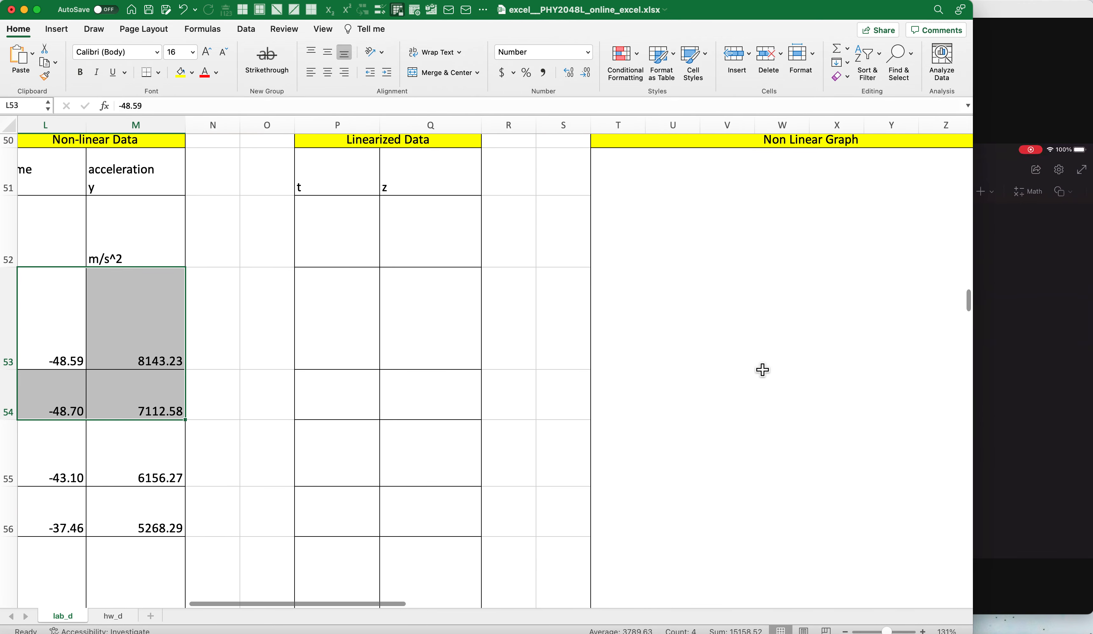
scroll(626, 387, left, 3)
scroll(625, 386, down, 1)
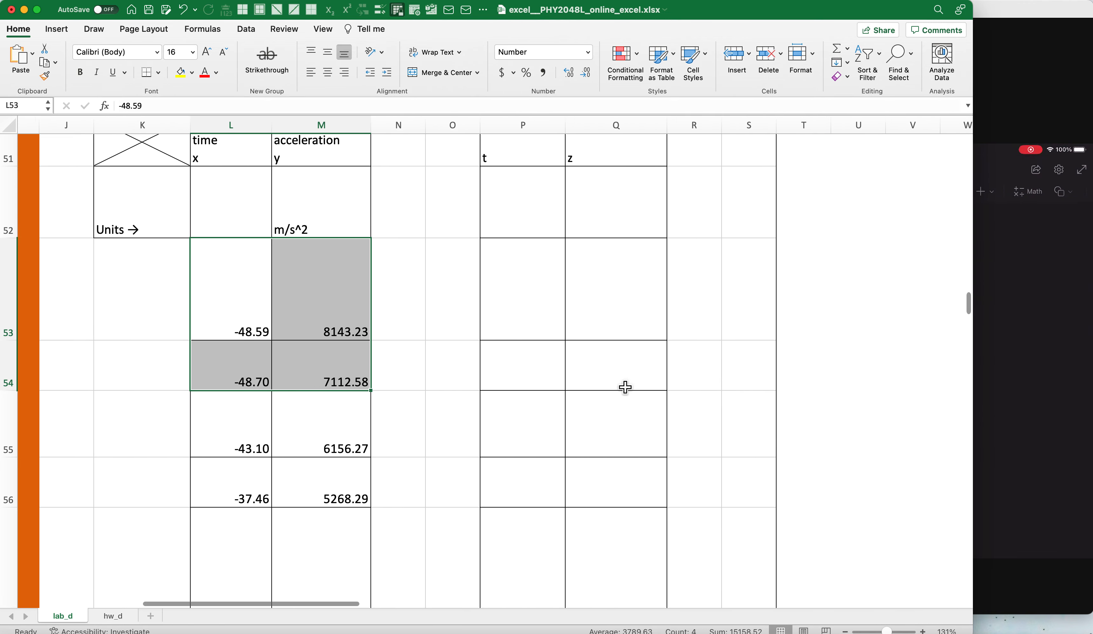
Insert a markers-only scatter chart of acceleration versus time from the data in L53:M56.
scroll(626, 387, left, 1)
drag(260, 304, 336, 488)
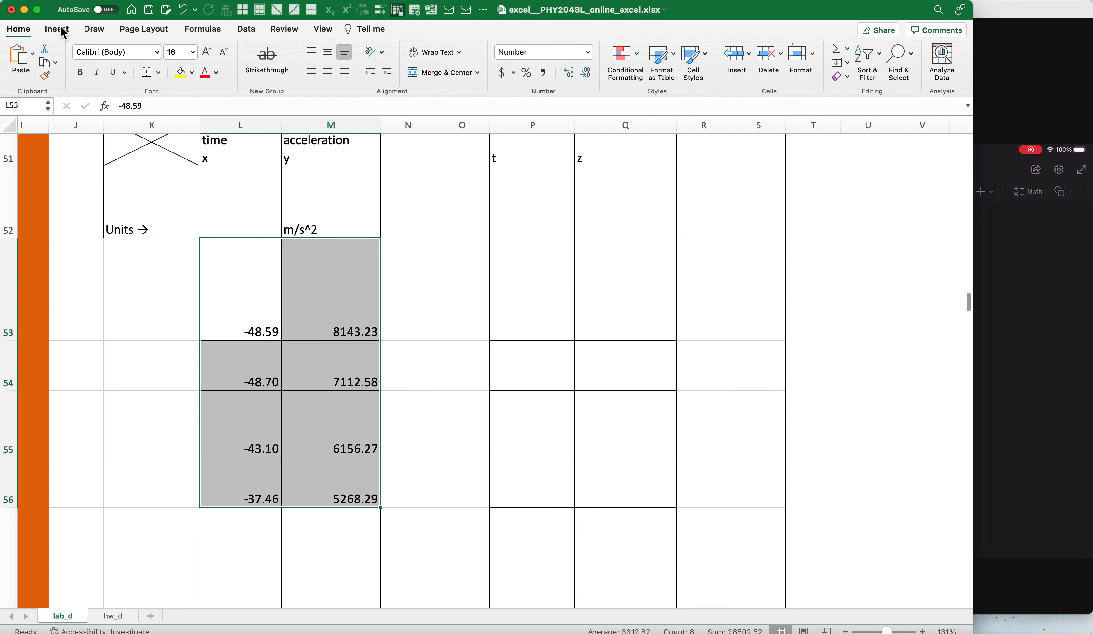
click(55, 38)
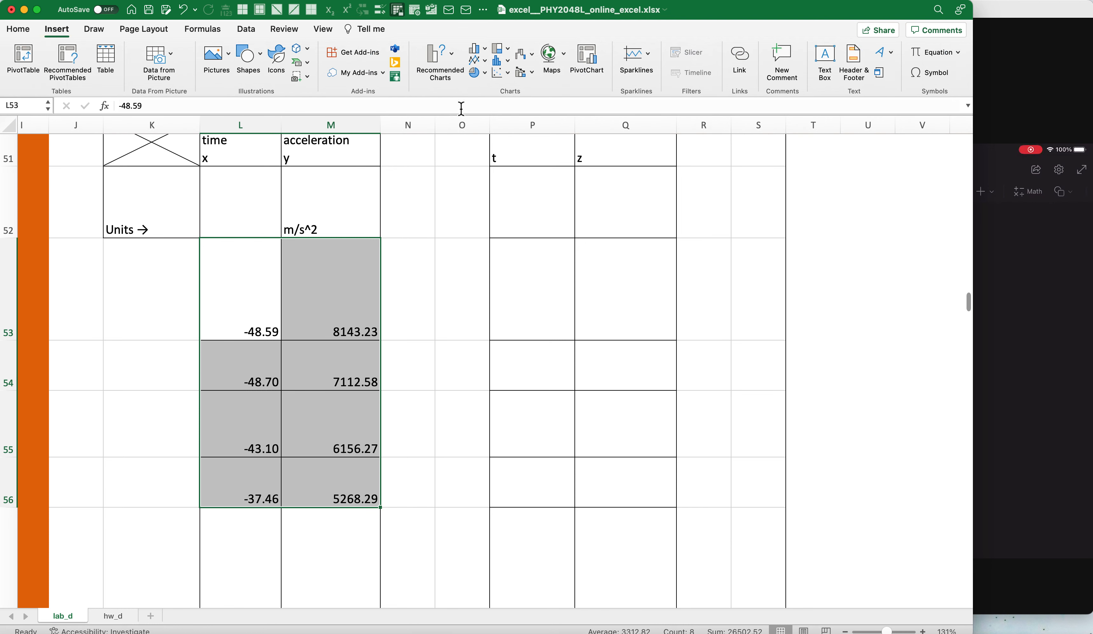
click(496, 76)
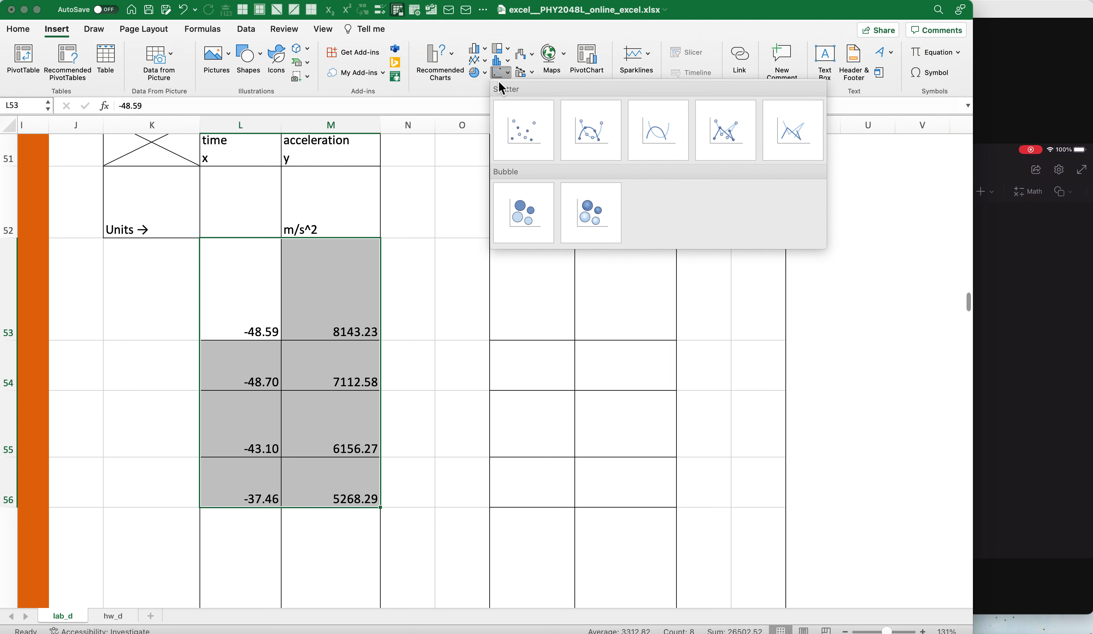
click(513, 123)
Enlarge the scatter chart and place it over rows 53 to 56, beside the Section A2 data.
drag(552, 274, 654, 248)
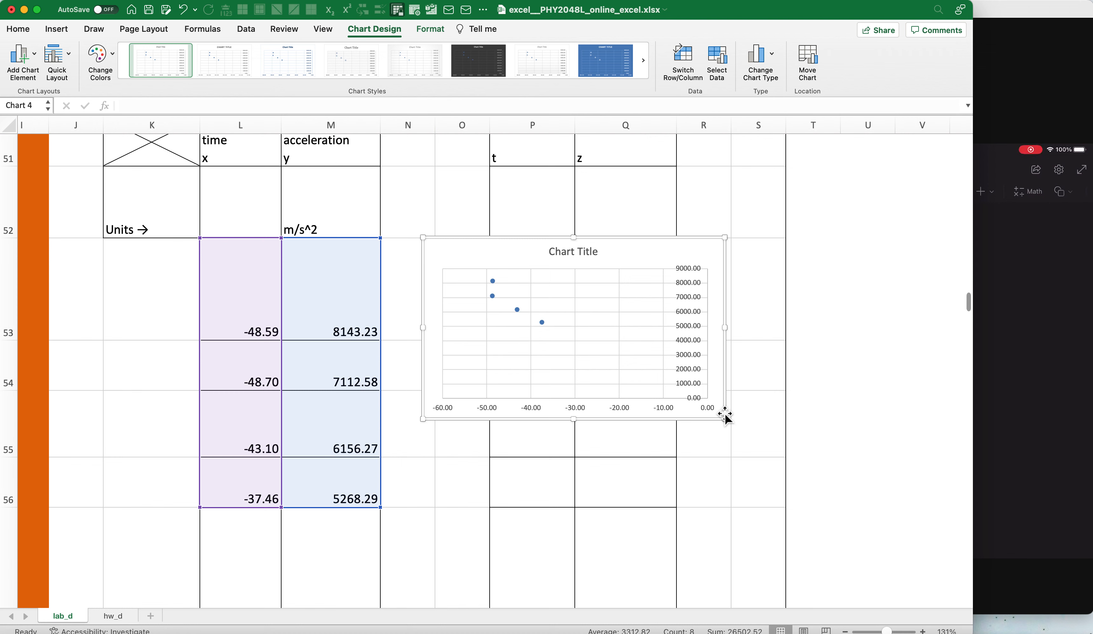
drag(727, 420, 809, 481)
drag(740, 263, 690, 267)
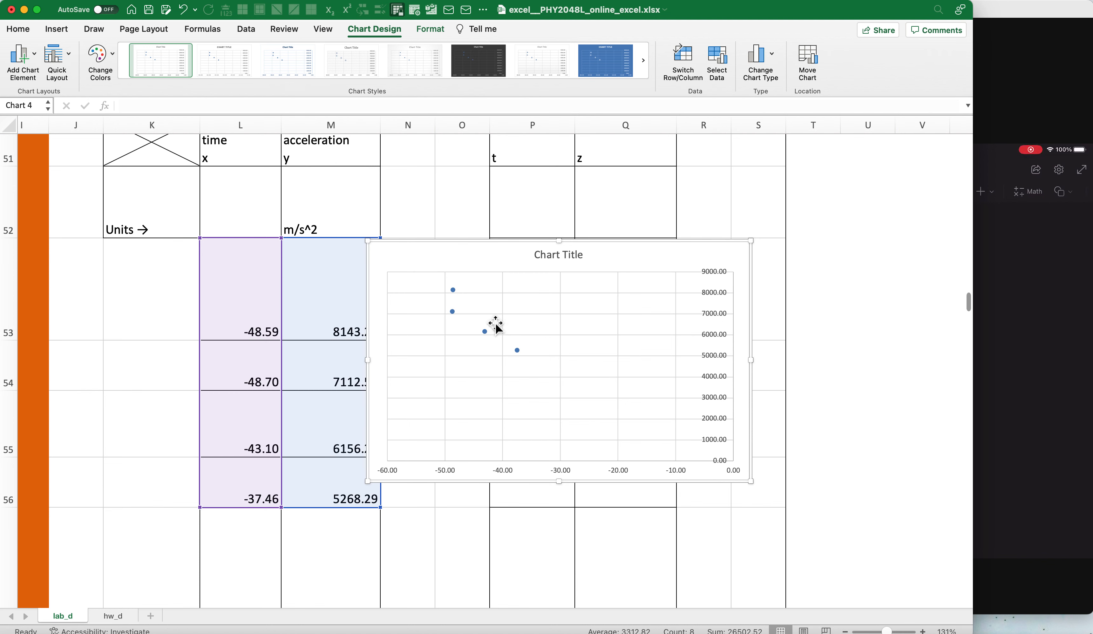
Read the Part 2 procedure for the Section C2 graph requirements and the Section B2 linearization instructions.
scroll(304, 312, up, 3)
scroll(304, 311, left, 1)
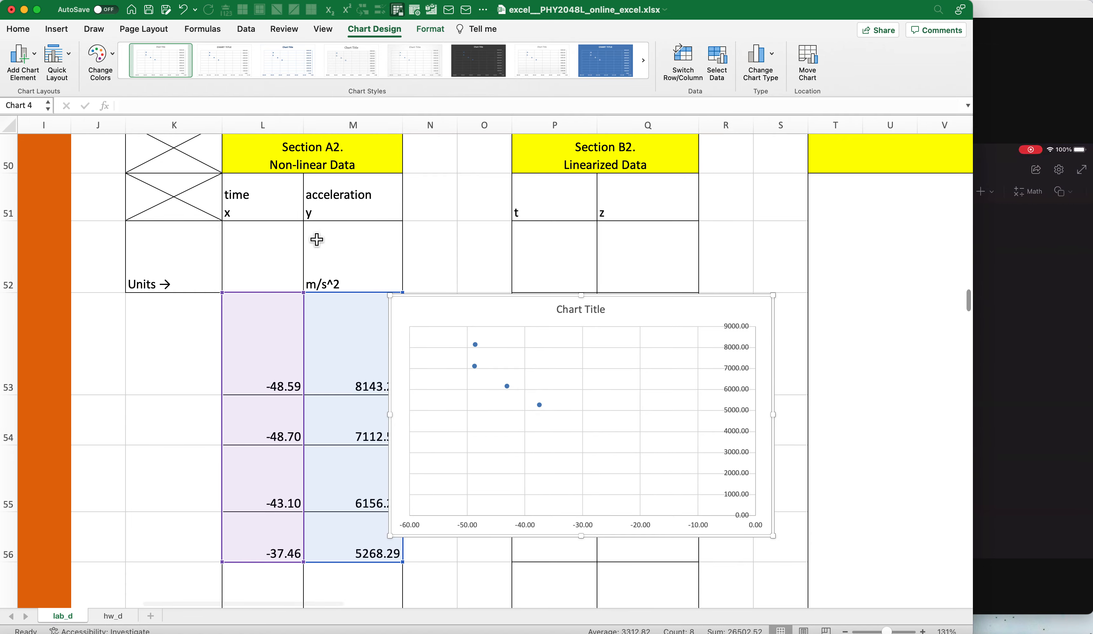
scroll(316, 239, left, 10)
scroll(316, 240, down, 1)
scroll(316, 240, down, 10)
scroll(316, 239, left, 2)
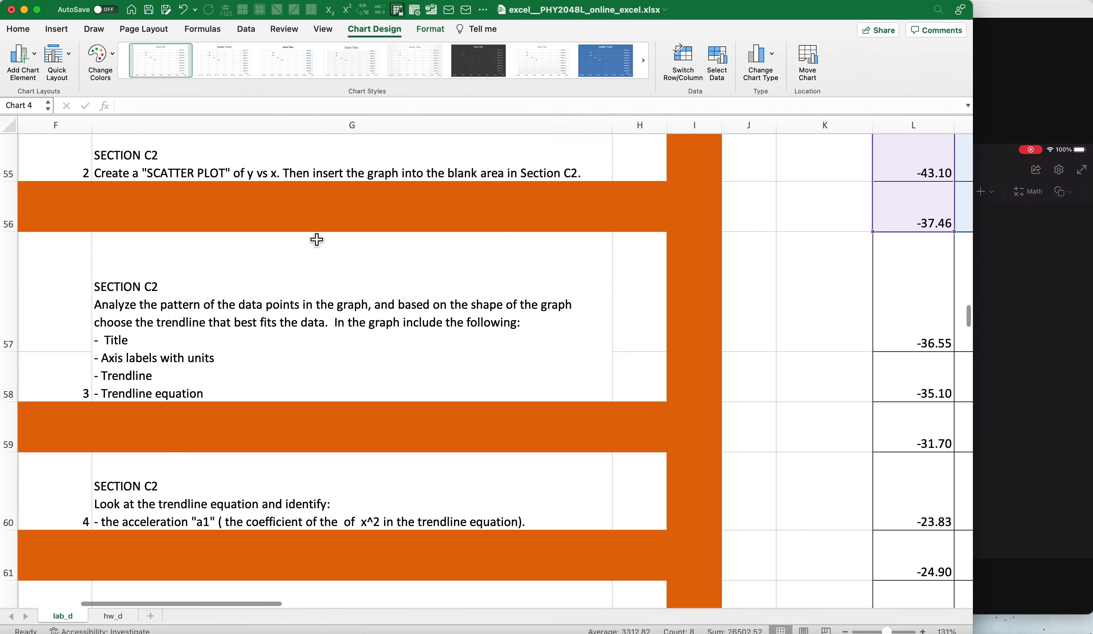
scroll(316, 239, down, 5)
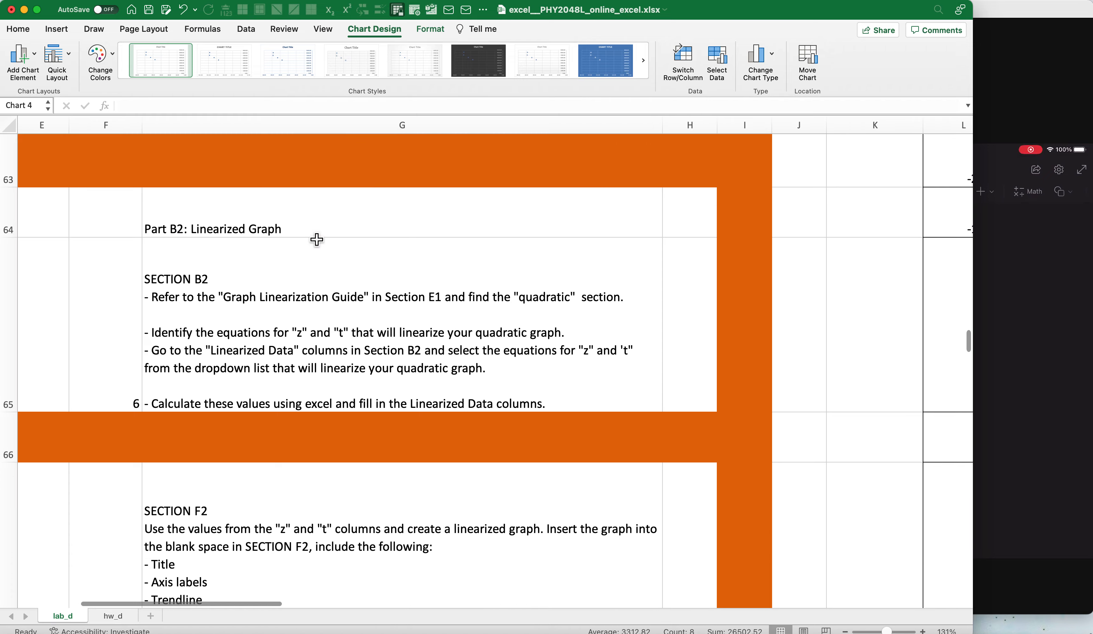
Examine the quadratic section of the graph linearization guide for its curve shape and the equations for t and z.
scroll(316, 240, up, 10)
scroll(316, 240, left, 1)
scroll(316, 239, up, 20)
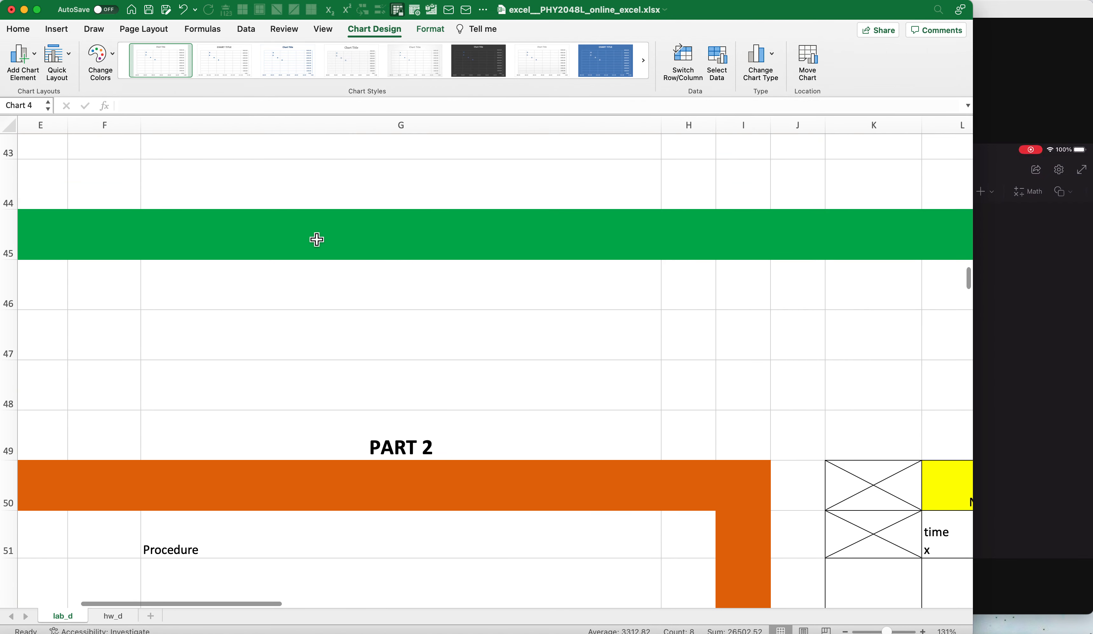
scroll(316, 239, up, 5)
scroll(316, 239, left, 3)
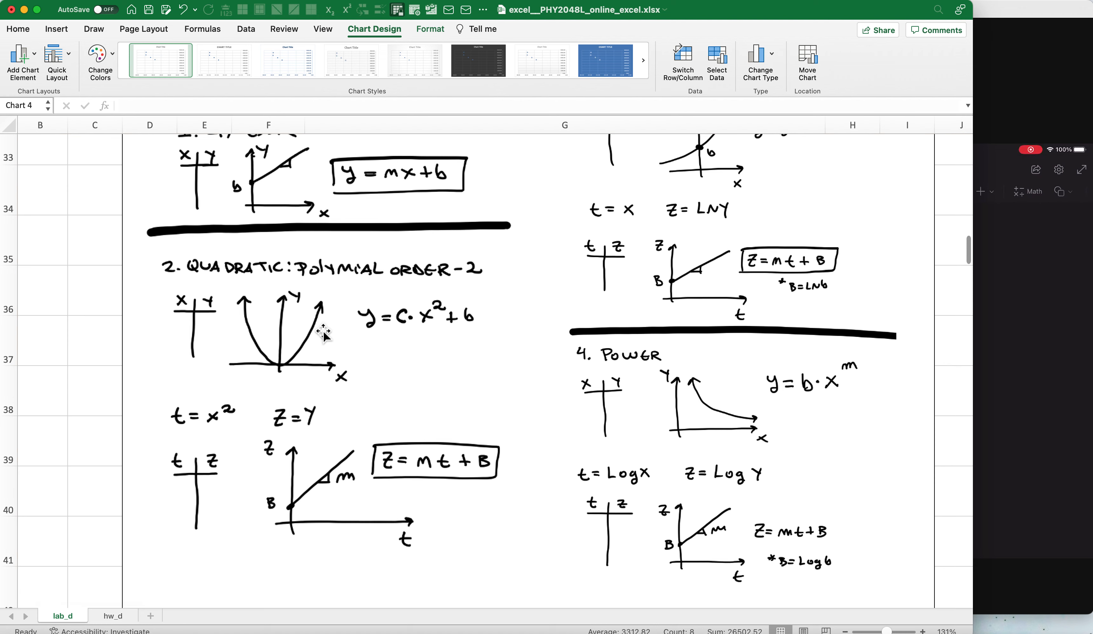
scroll(324, 334, up, 3)
scroll(324, 333, up, 1)
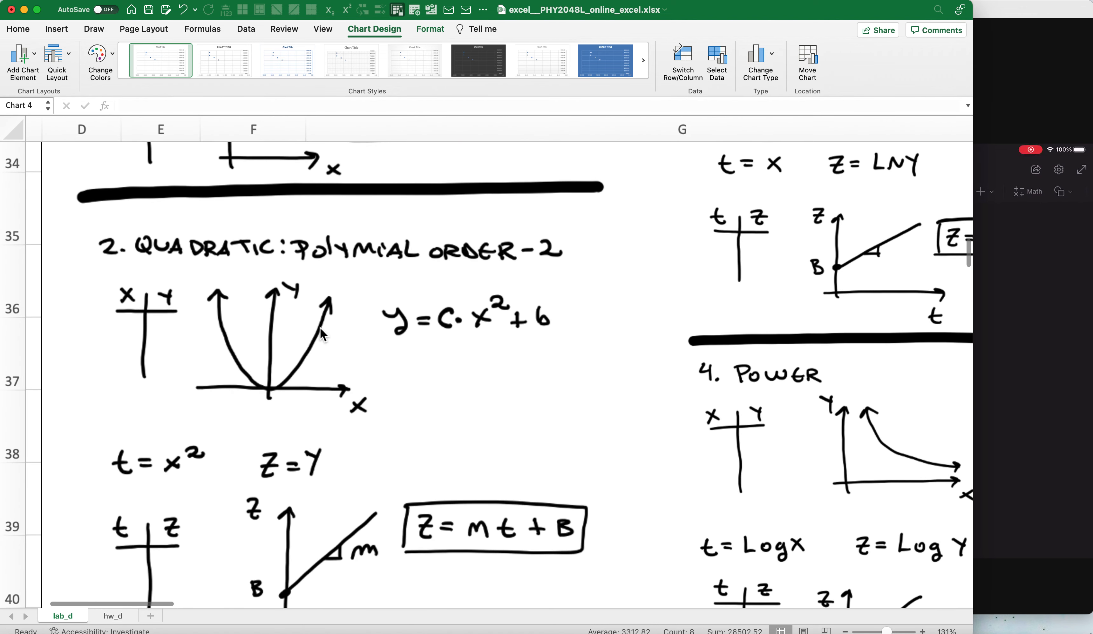
scroll(322, 332, up, 1)
scroll(322, 331, left, 2)
scroll(324, 333, down, 1)
scroll(323, 334, right, 1)
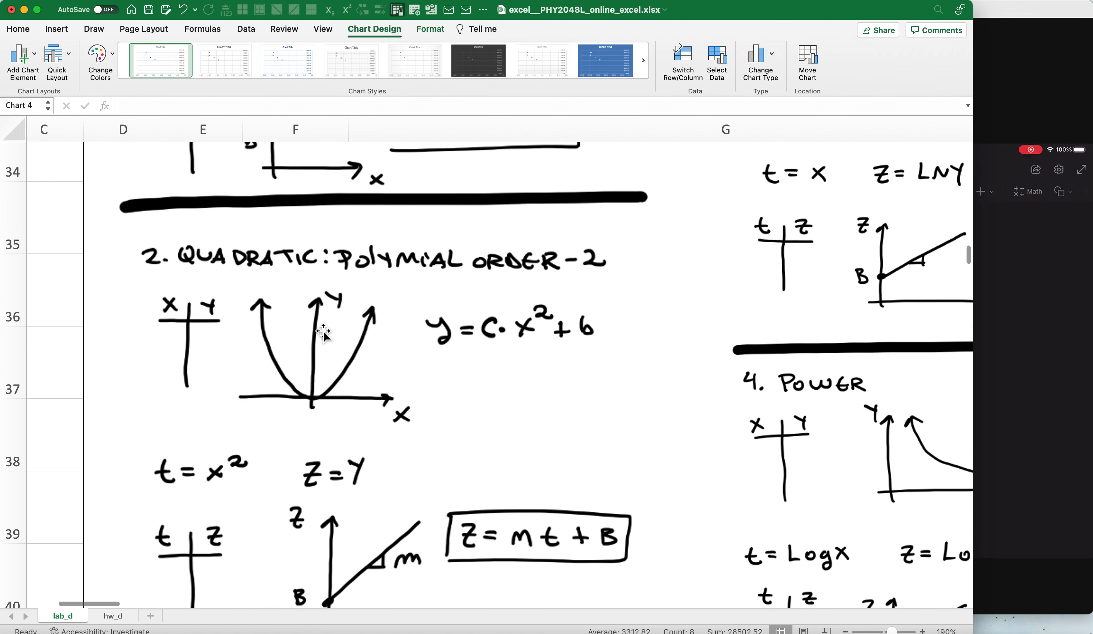
scroll(323, 334, down, 1)
scroll(324, 334, right, 1)
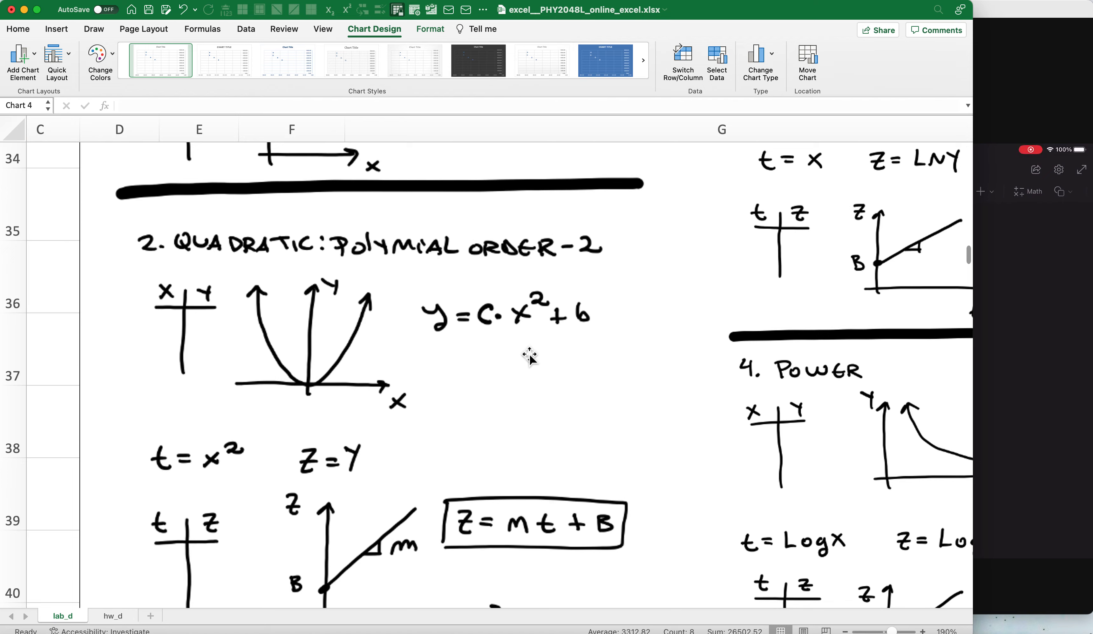
scroll(544, 351, down, 5)
scroll(528, 354, down, 3)
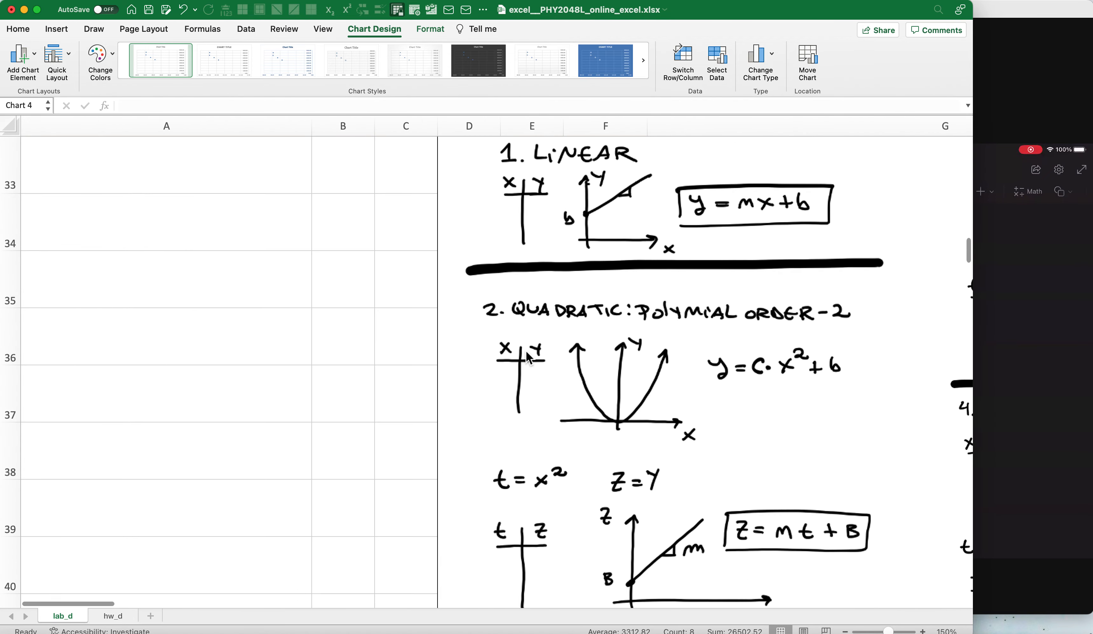
Enlarge the acceleration-versus-time scatter chart so it reaches the edge of Section C2 and extends down into row 56.
scroll(527, 353, right, 10)
scroll(527, 351, down, 5)
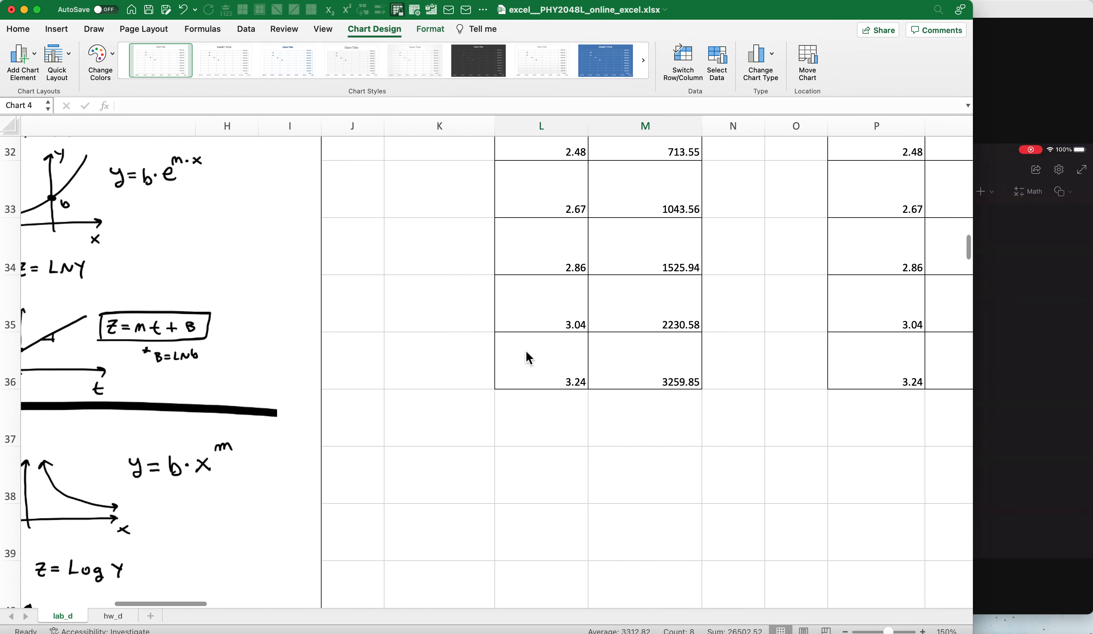
scroll(524, 352, down, 10)
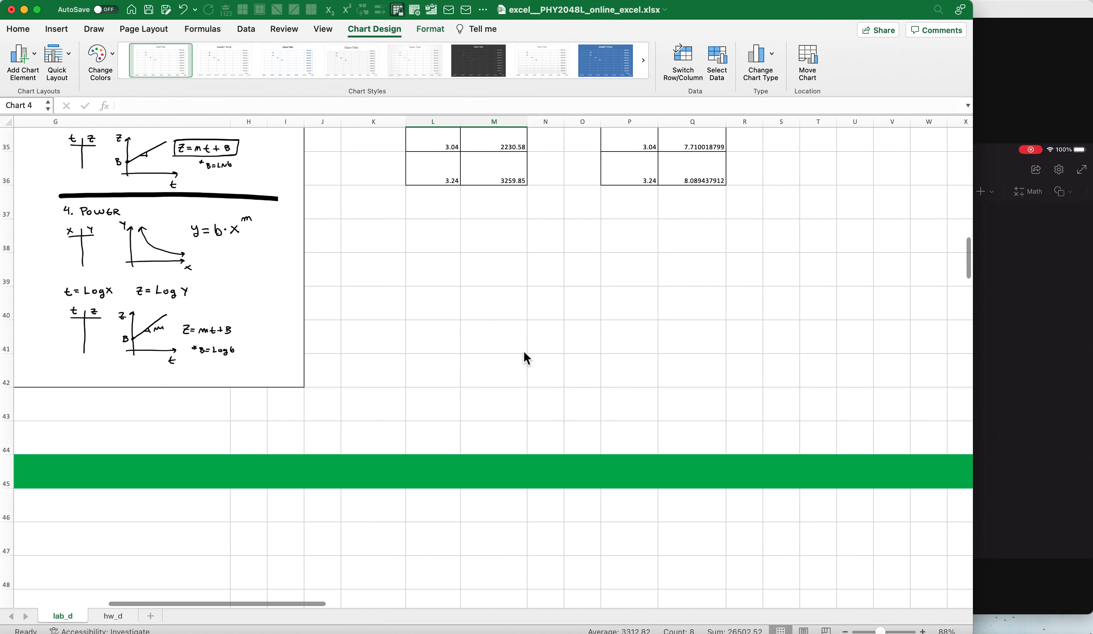
drag(512, 356, 500, 310)
scroll(436, 355, down, 2)
scroll(439, 353, right, 1)
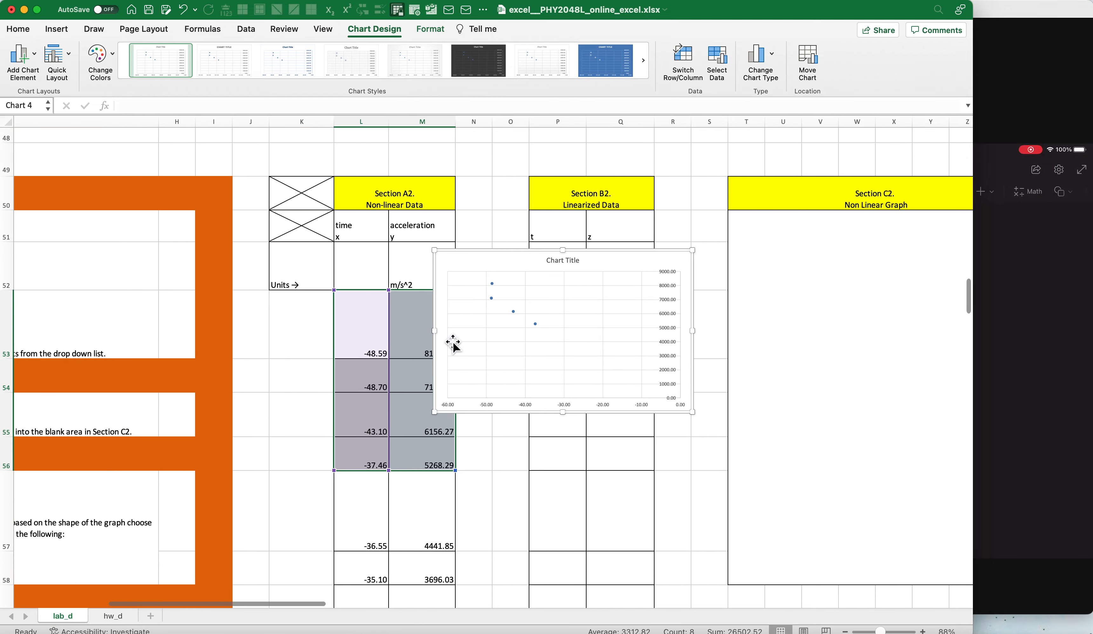
drag(692, 413, 725, 457)
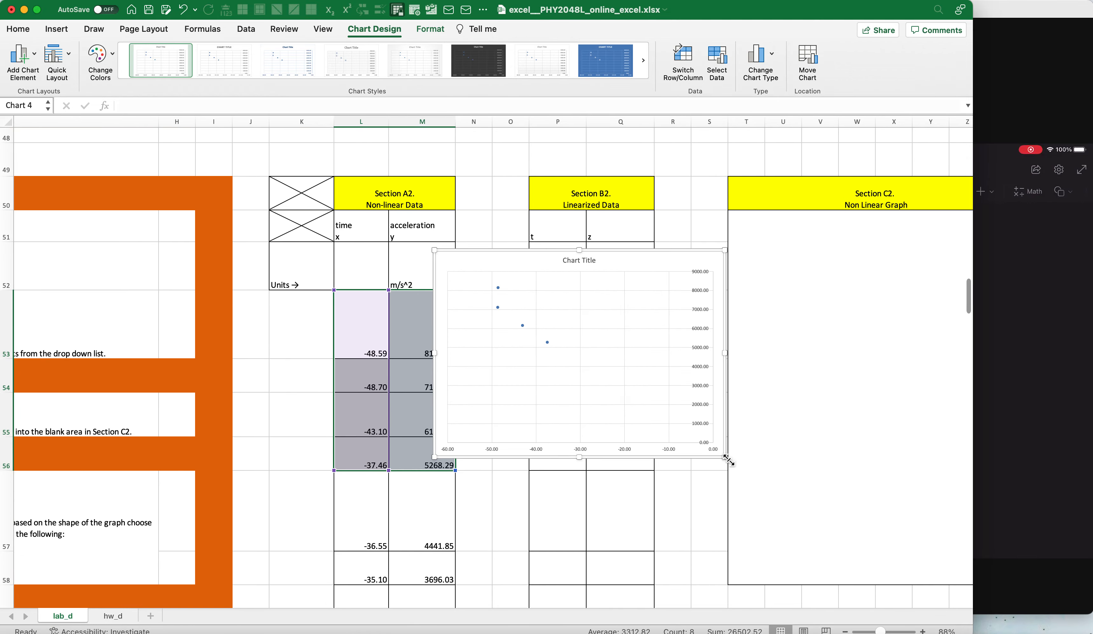
Try to fit a Power trendline to the plotted acceleration-versus-time points.
scroll(675, 410, up, 3)
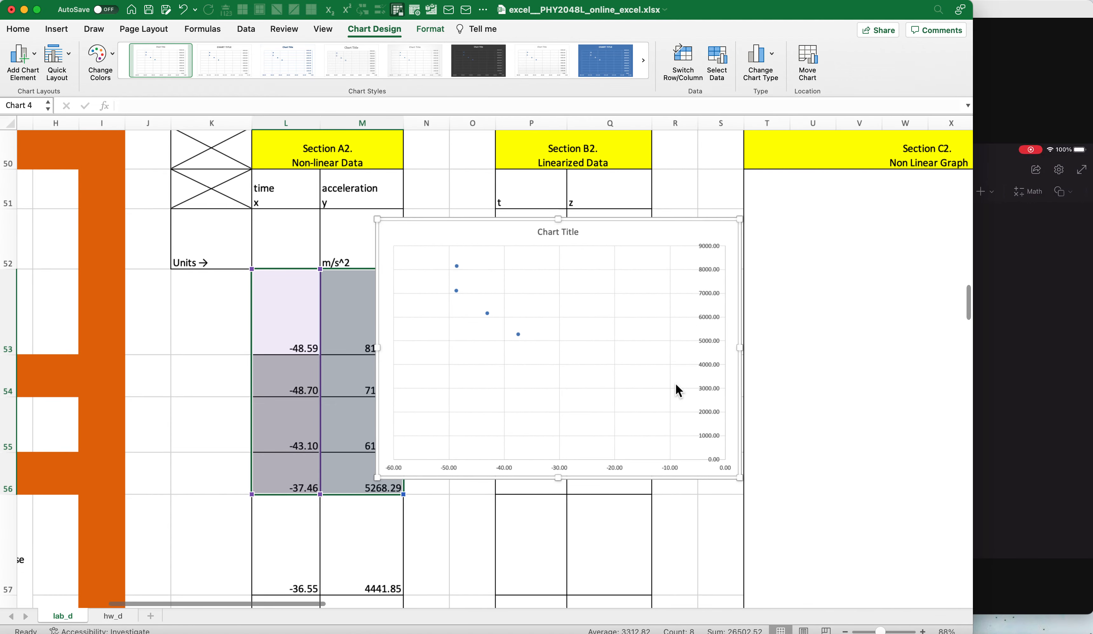
scroll(675, 386, down, 3)
scroll(675, 385, up, 5)
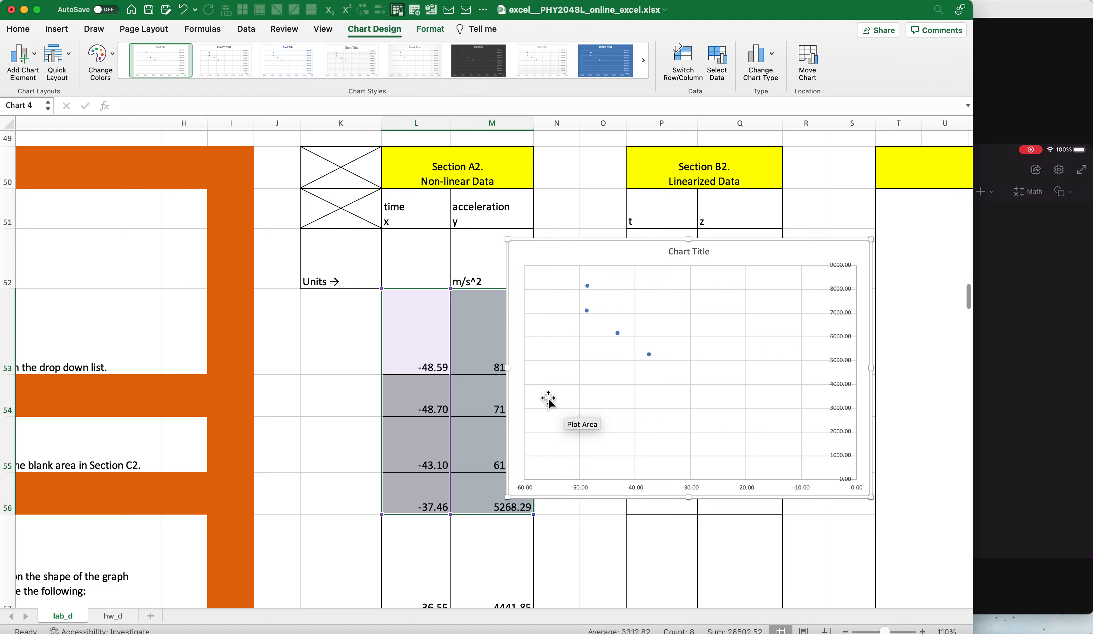
mouse_move(618, 334)
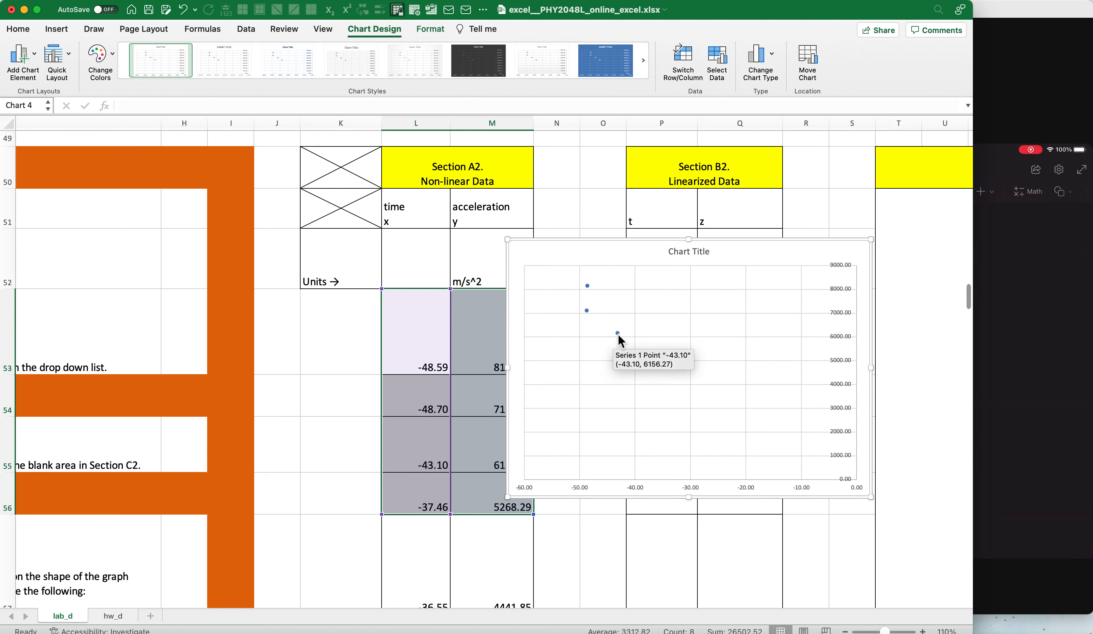
click(608, 264)
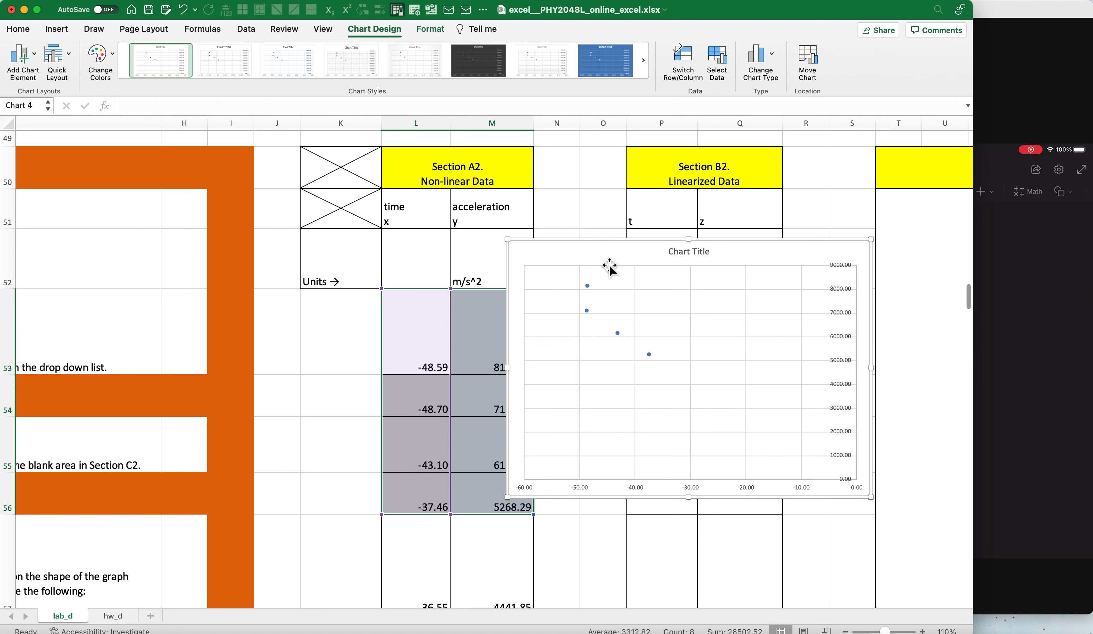
click(386, 34)
click(385, 33)
click(28, 70)
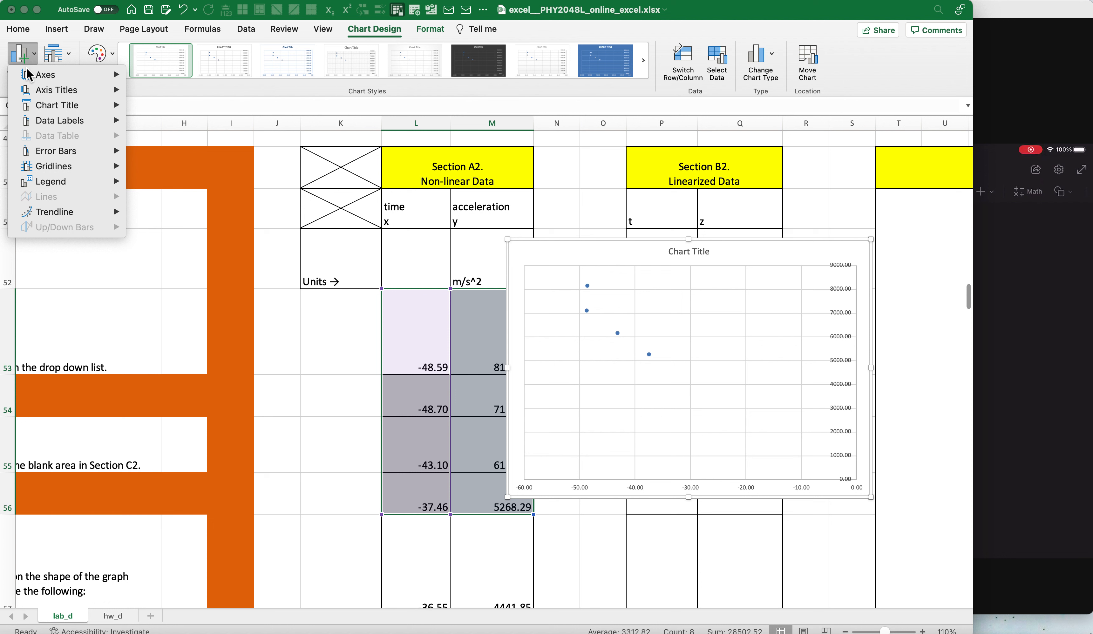
mouse_move(118, 212)
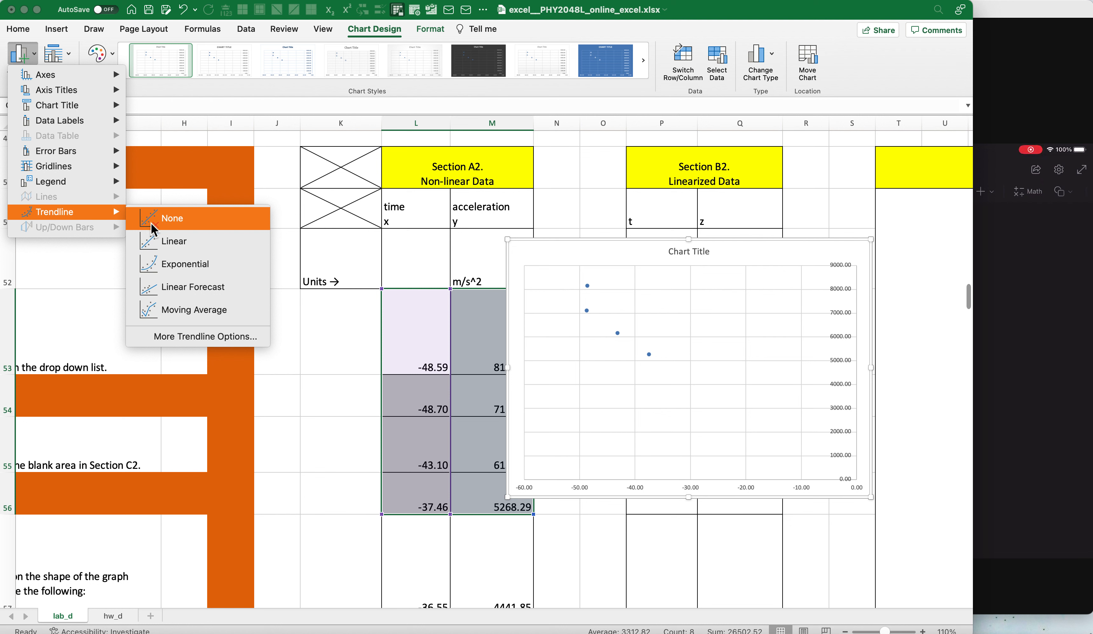
click(192, 338)
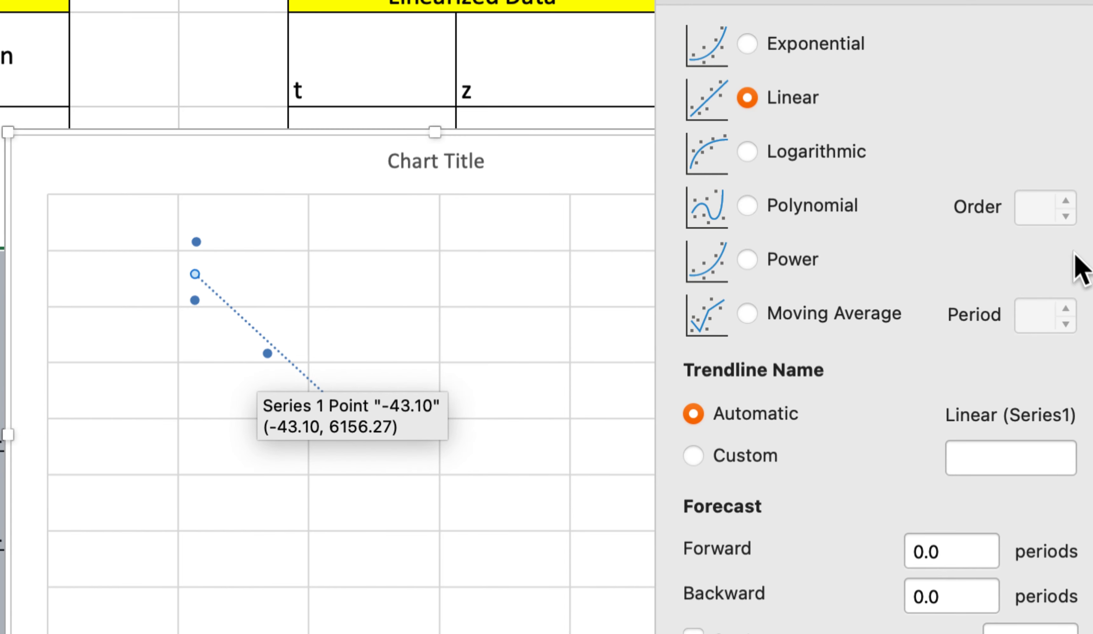
click(747, 259)
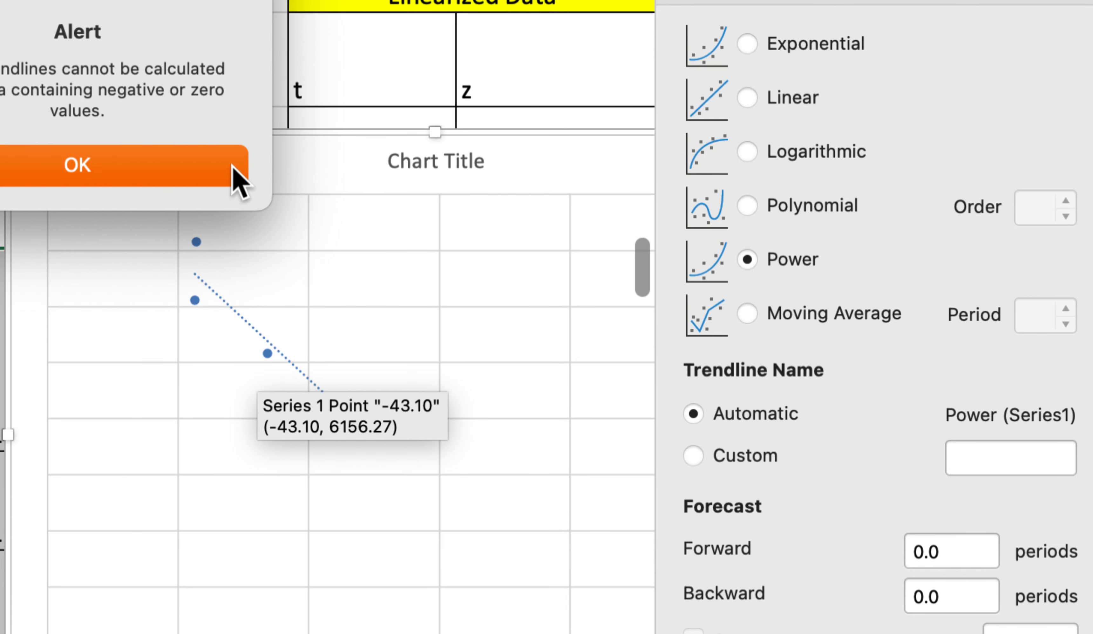
click(238, 177)
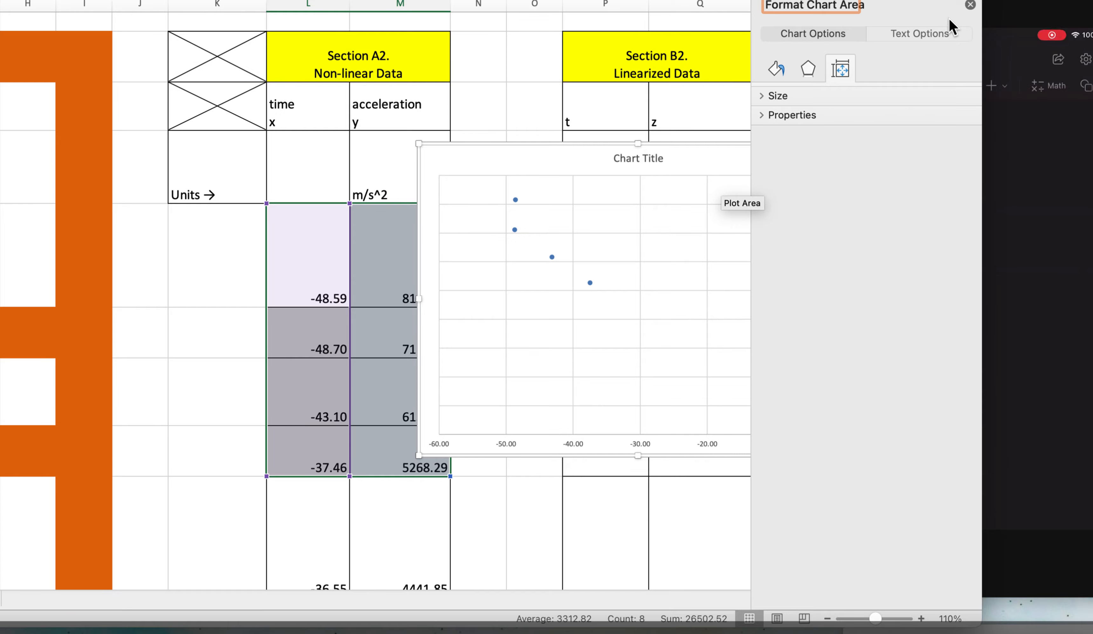
click(970, 5)
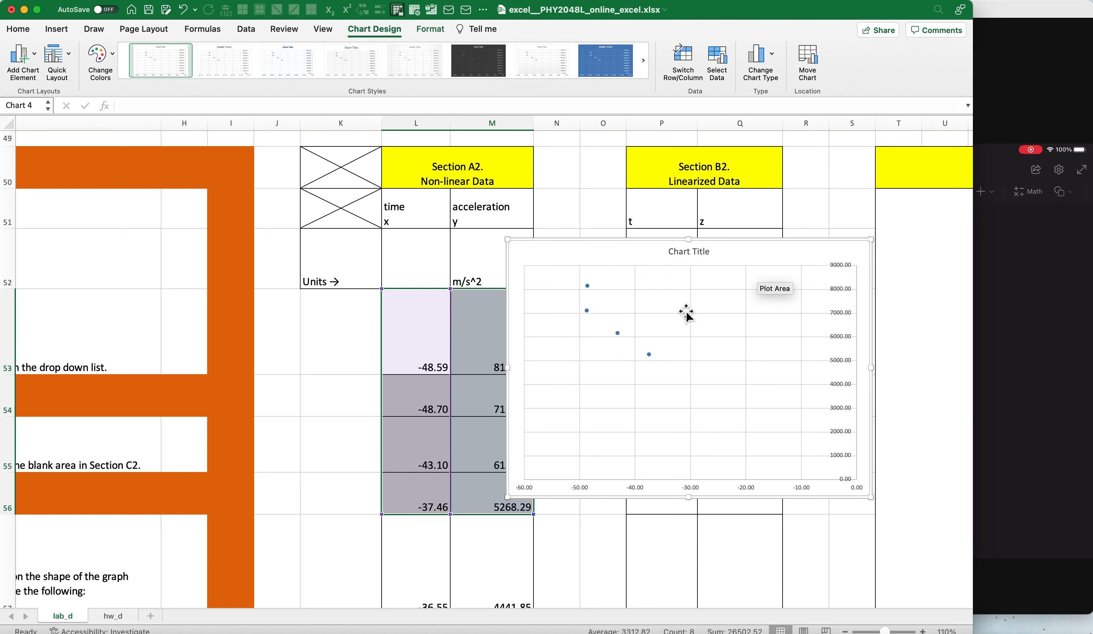
Add a Polynomial trendline of order 2 to the acceleration-versus-time data series.
click(618, 333)
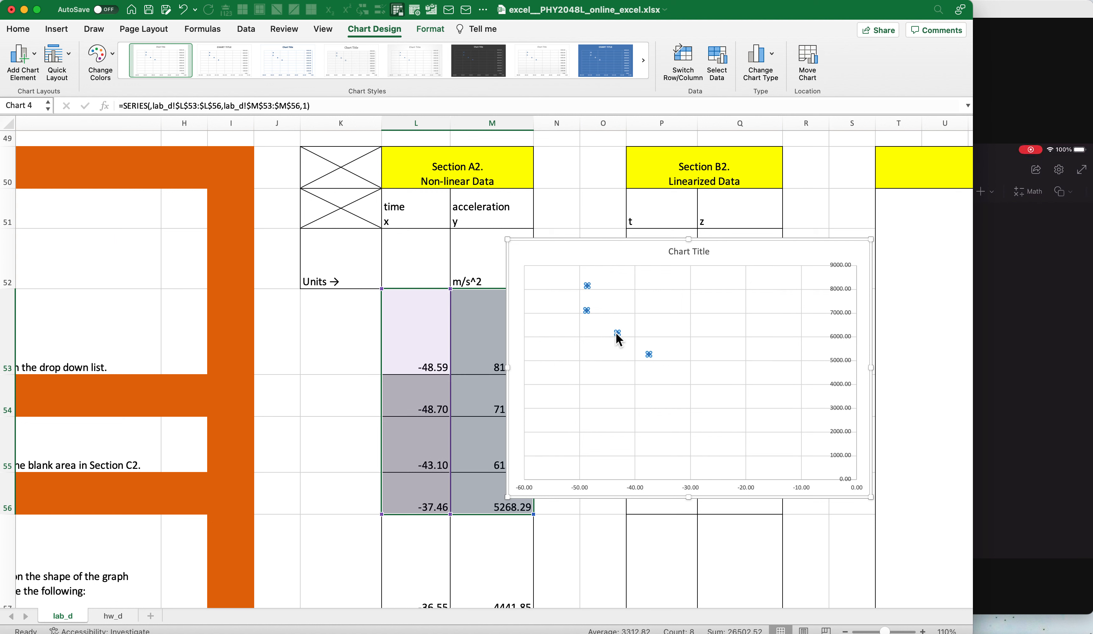
click(22, 54)
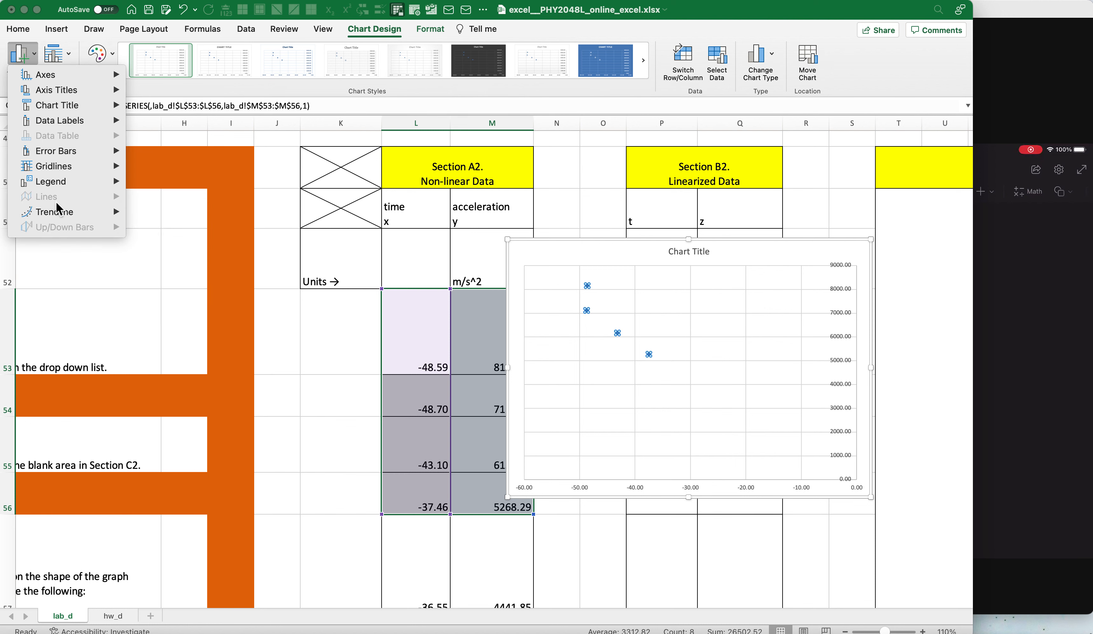
mouse_move(85, 213)
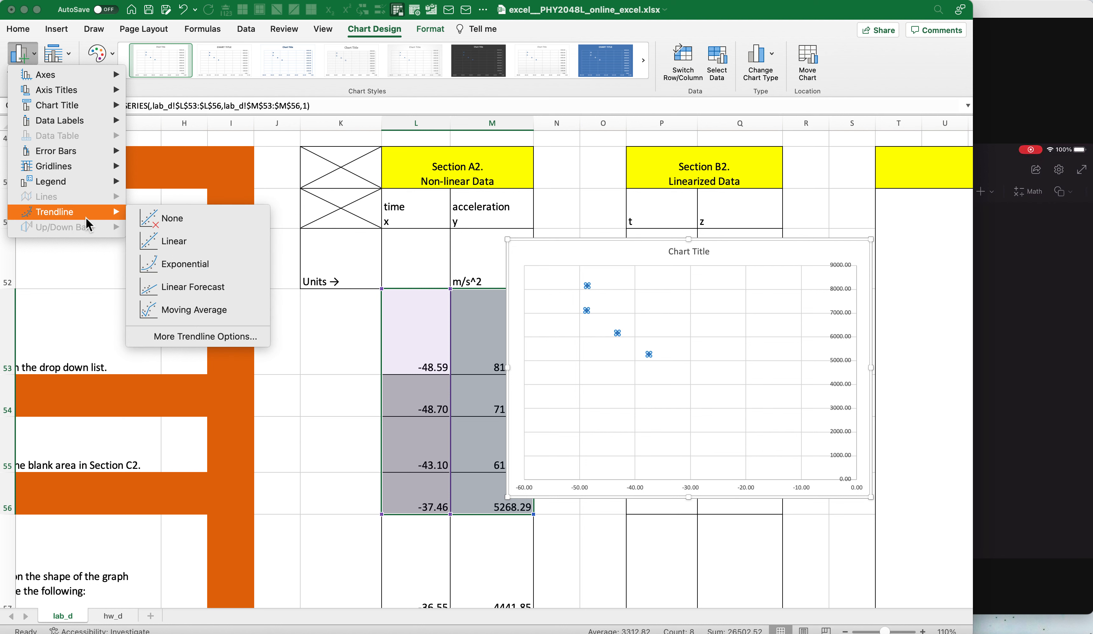
click(186, 338)
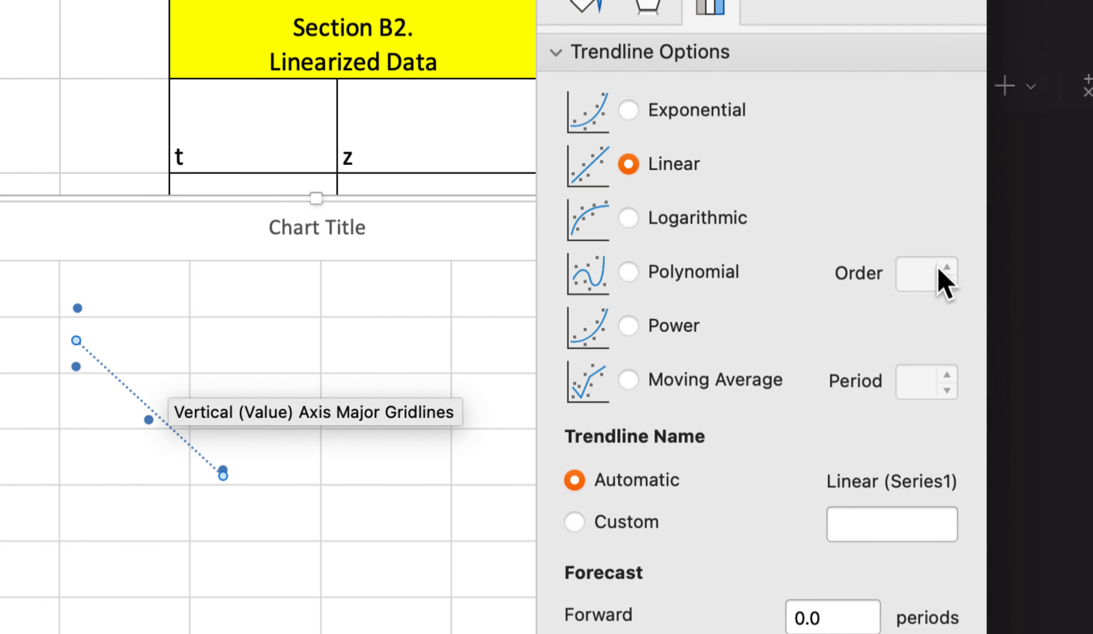
click(629, 273)
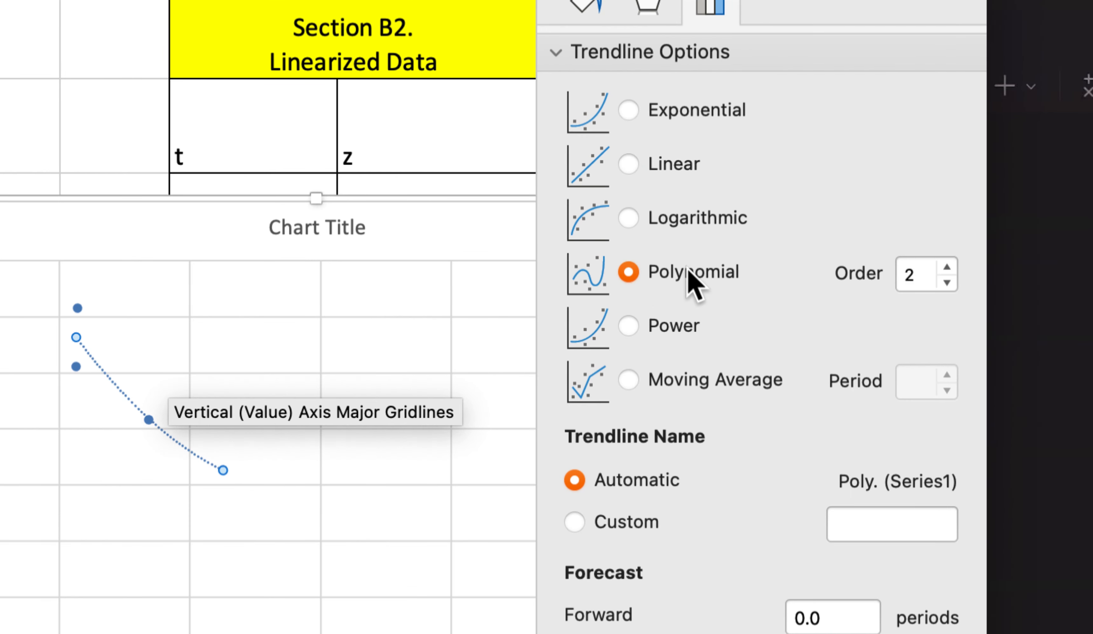
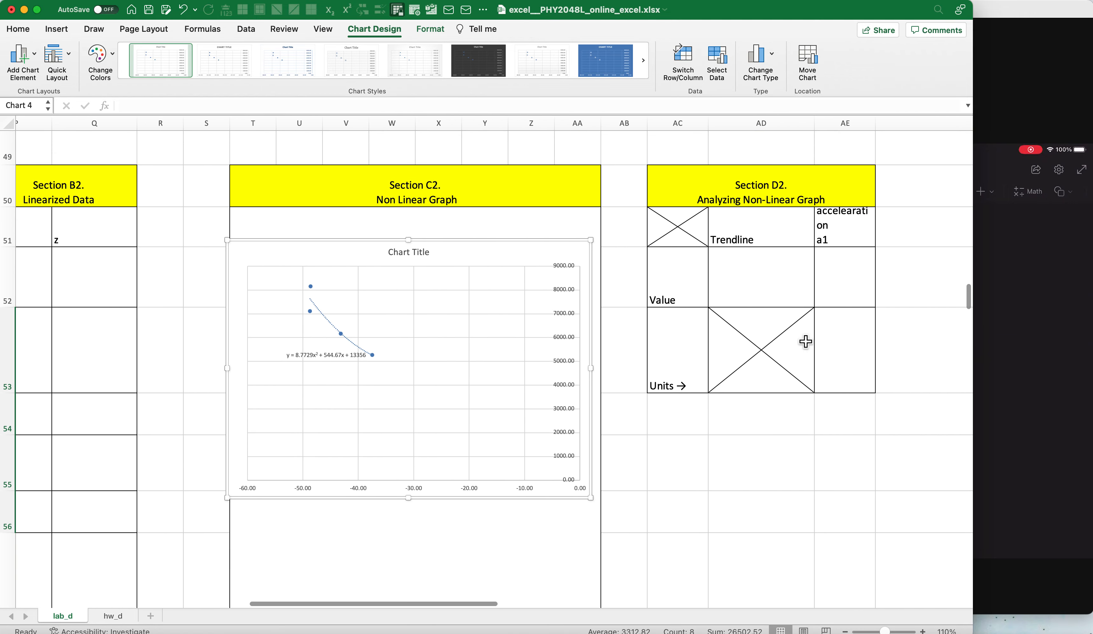
Set the Section D2 trendline value to Polynomial - order2 and widen column AE to fit its heading.
click(793, 298)
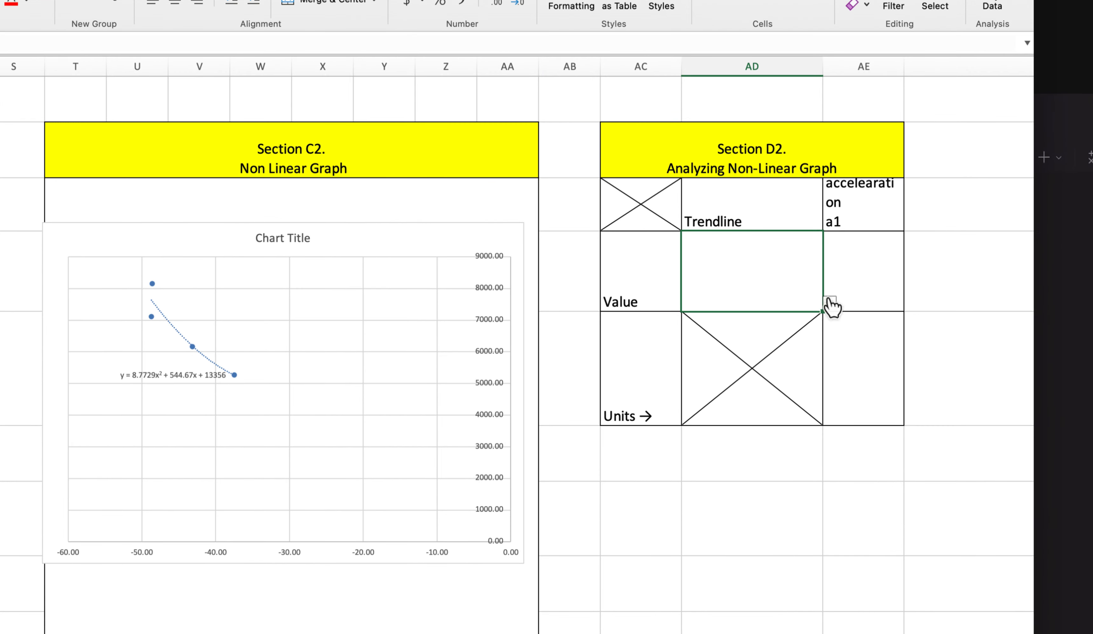
click(829, 301)
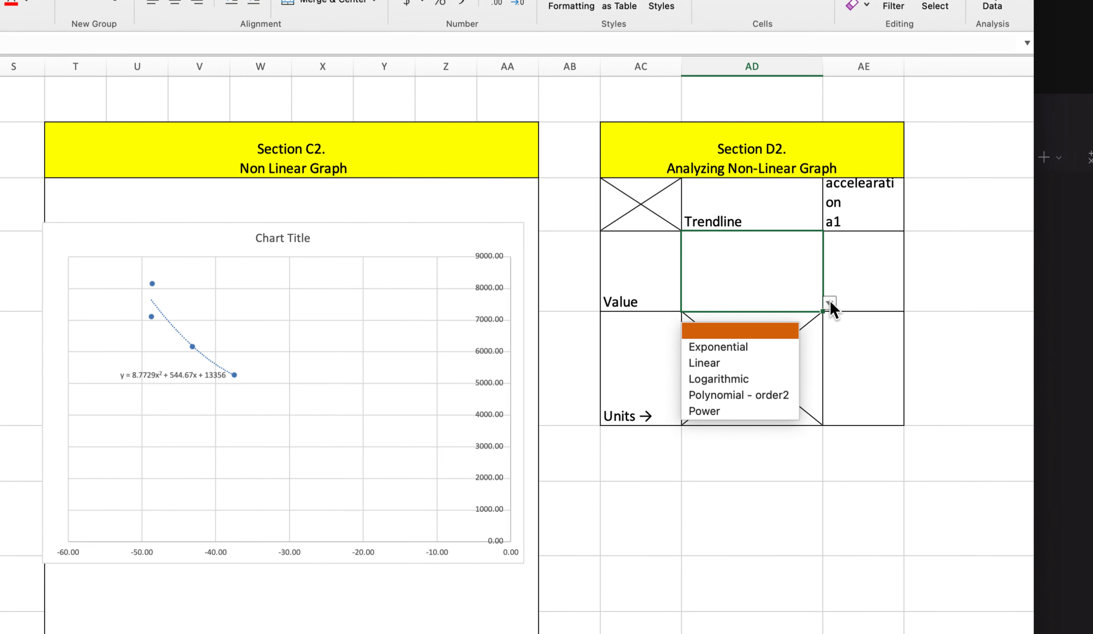
click(763, 394)
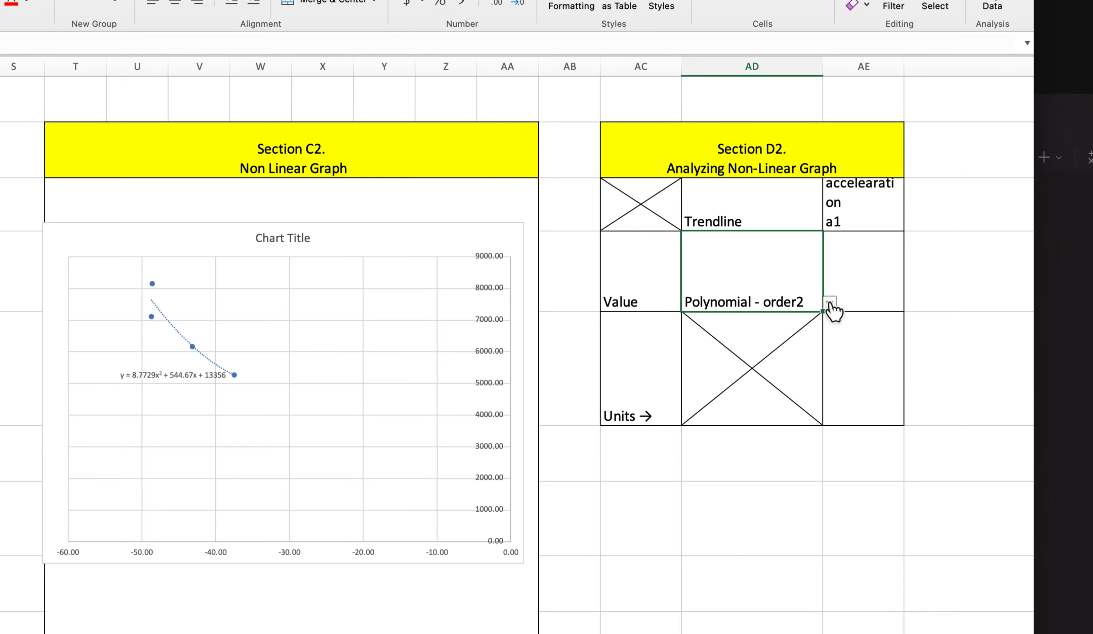
click(911, 248)
drag(904, 67, 972, 71)
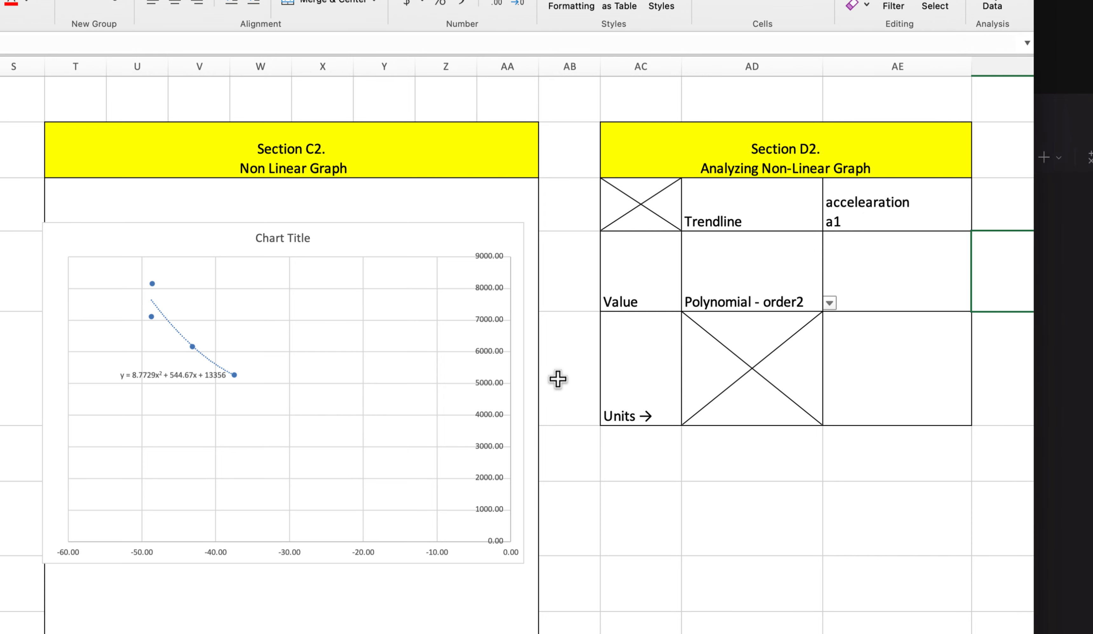
Enter 8.7729, the x² coefficient from the chart's trendline equation, as the a1 acceleration value in Section D2.
scroll(124, 374, up, 5)
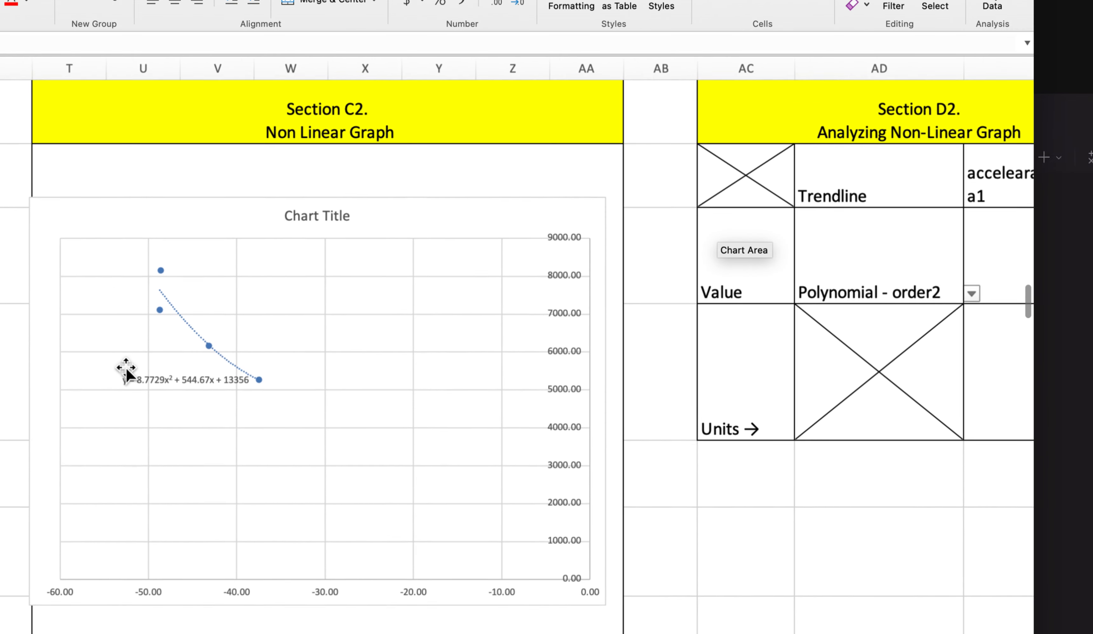
scroll(126, 373, up, 2)
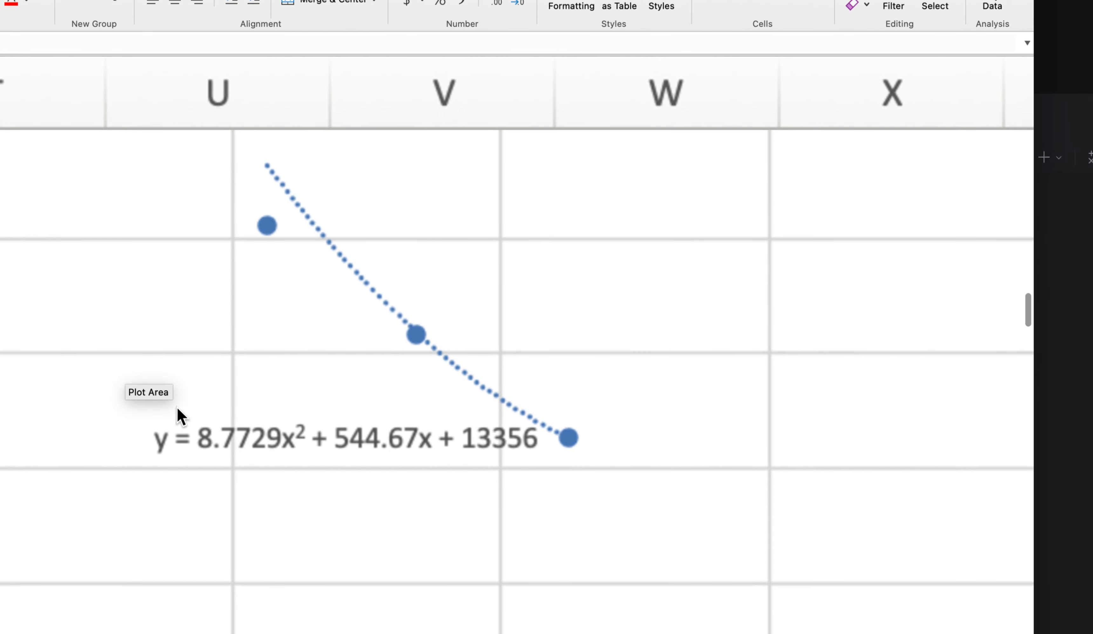
scroll(273, 466, up, 5)
scroll(273, 467, left, 3)
scroll(294, 501, down, 5)
scroll(294, 501, right, 2)
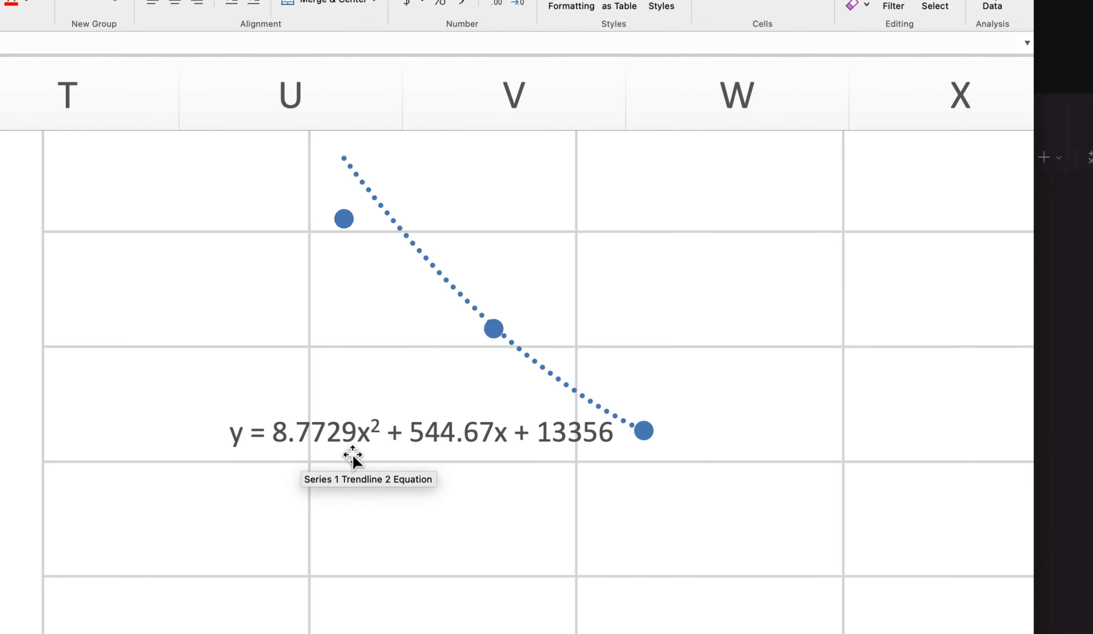
scroll(408, 457, down, 10)
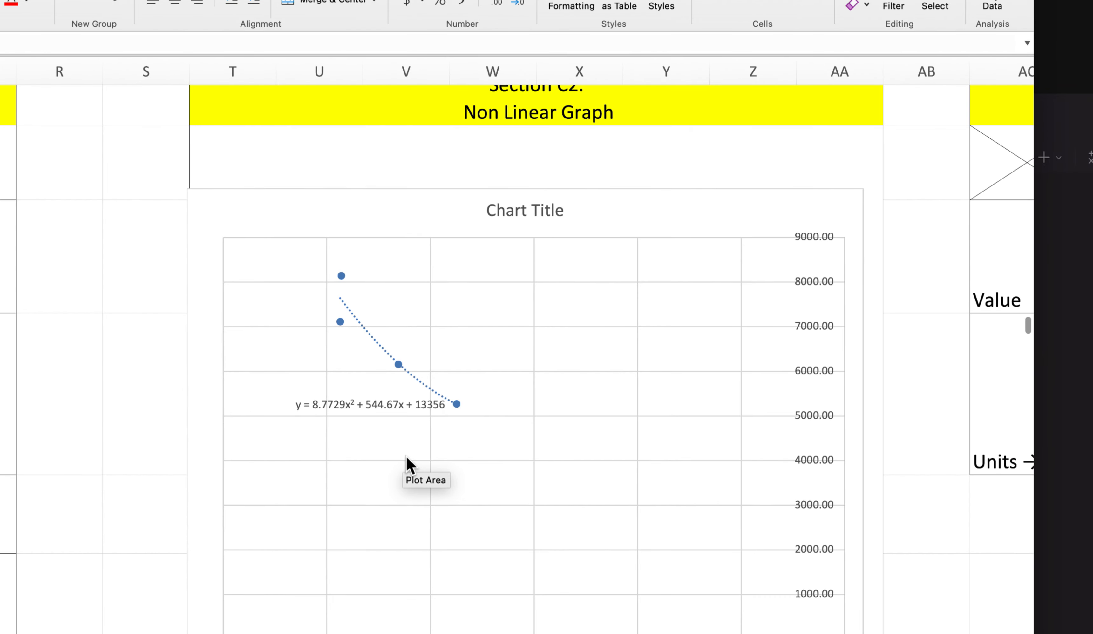
scroll(386, 483, down, 10)
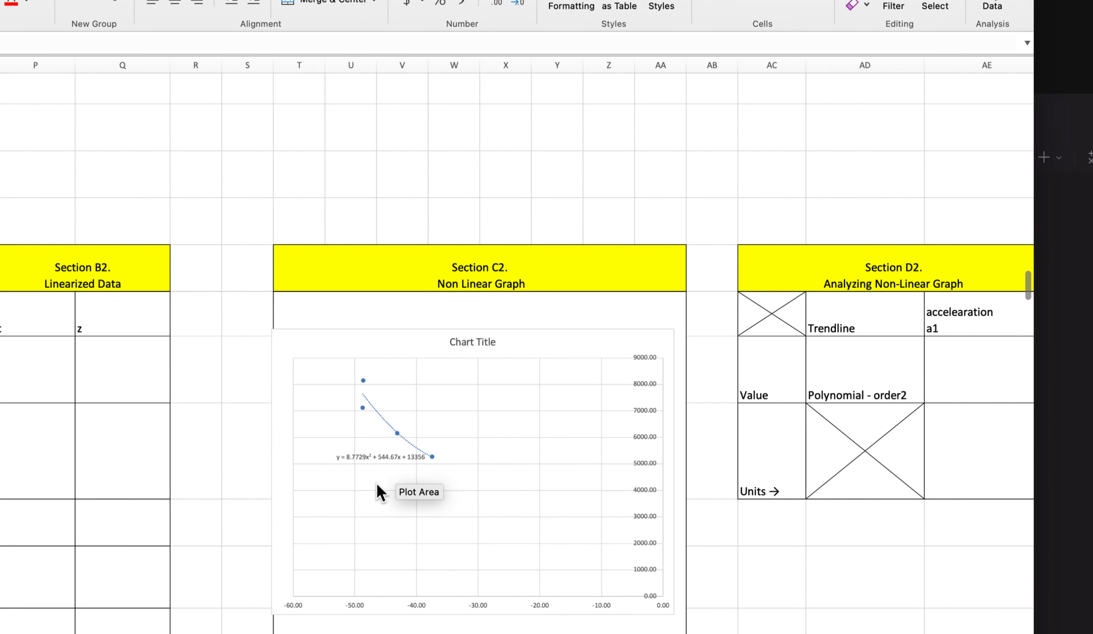
scroll(379, 492, right, 3)
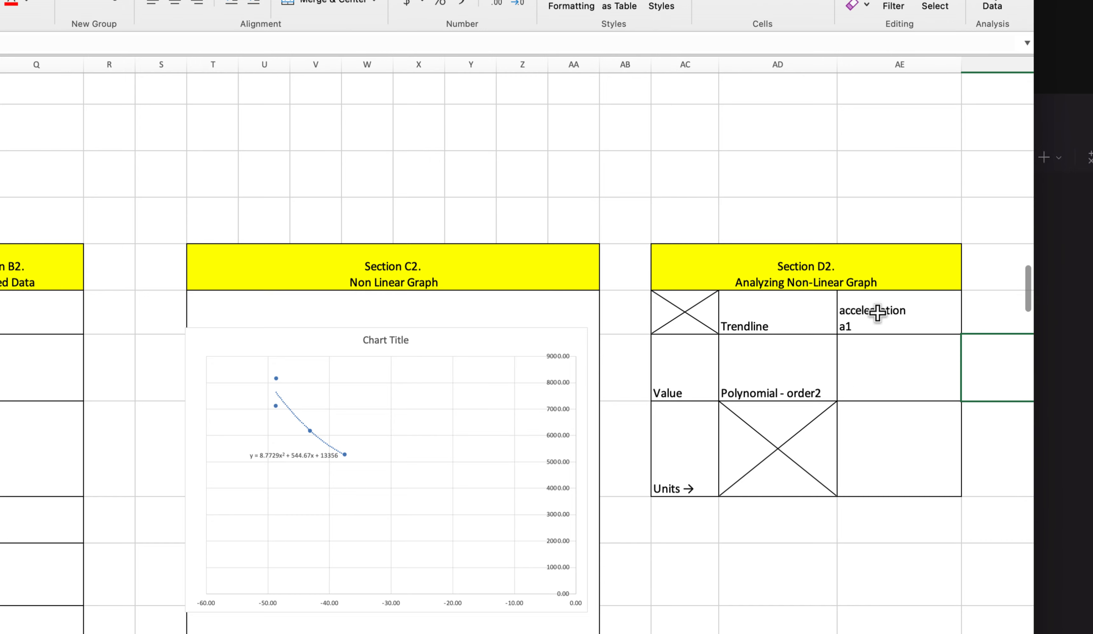
click(869, 375)
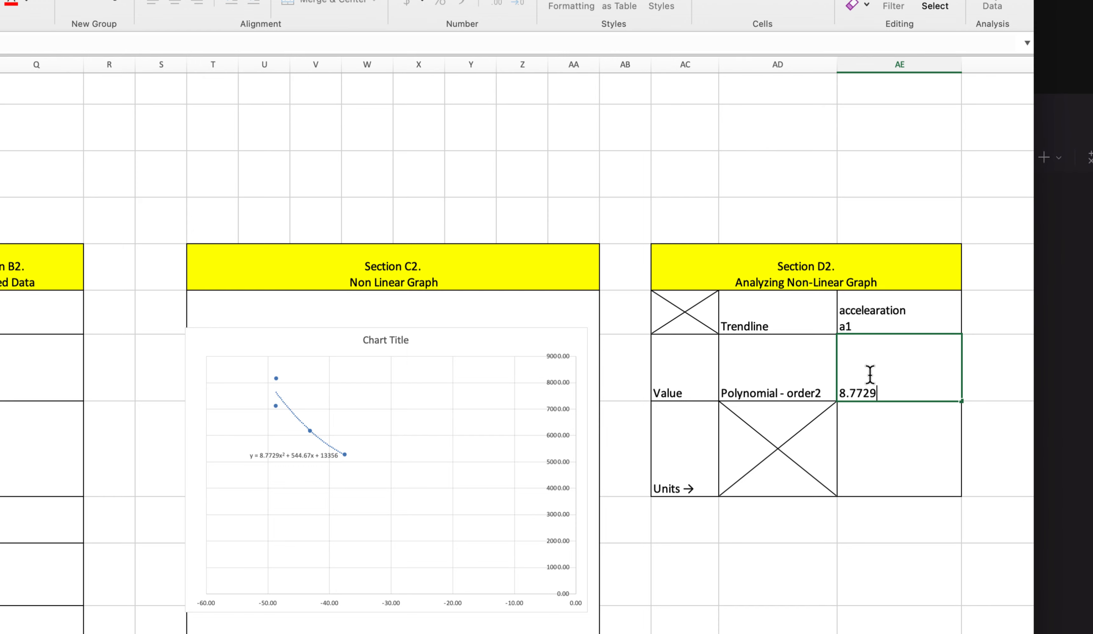
key(Return)
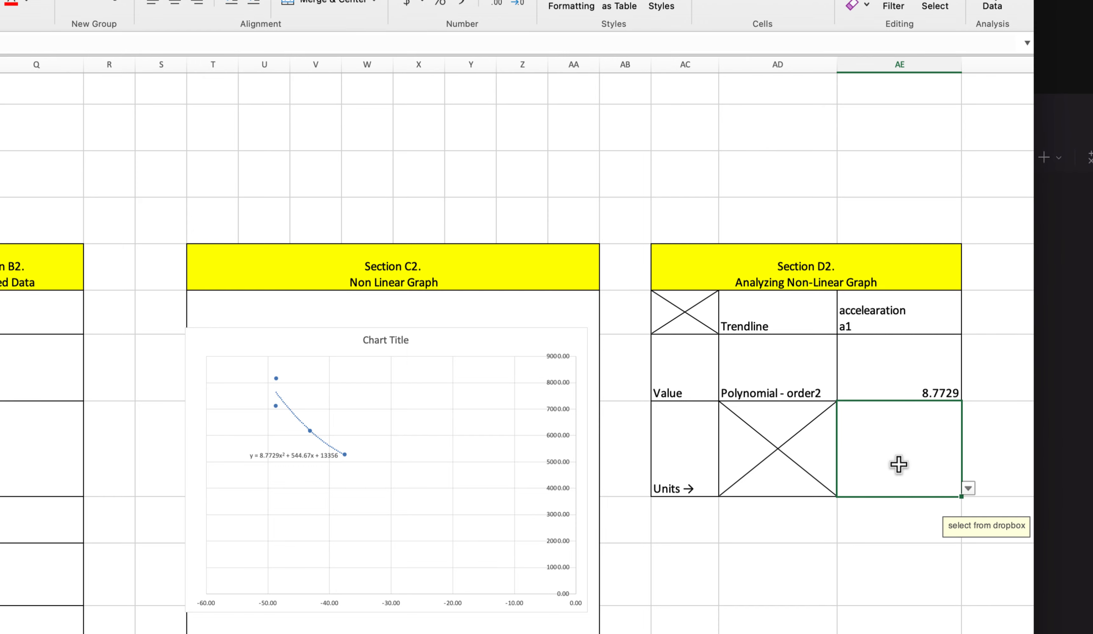
Set the units of the a1 acceleration in Section D2 to m/s^2.
click(969, 488)
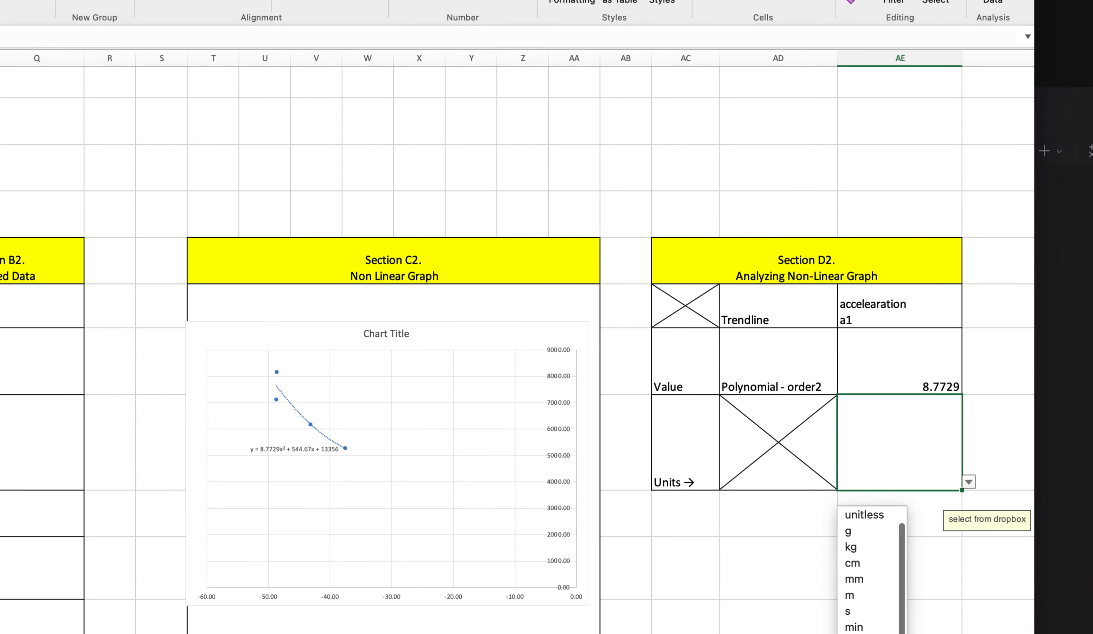
click(856, 633)
click(794, 598)
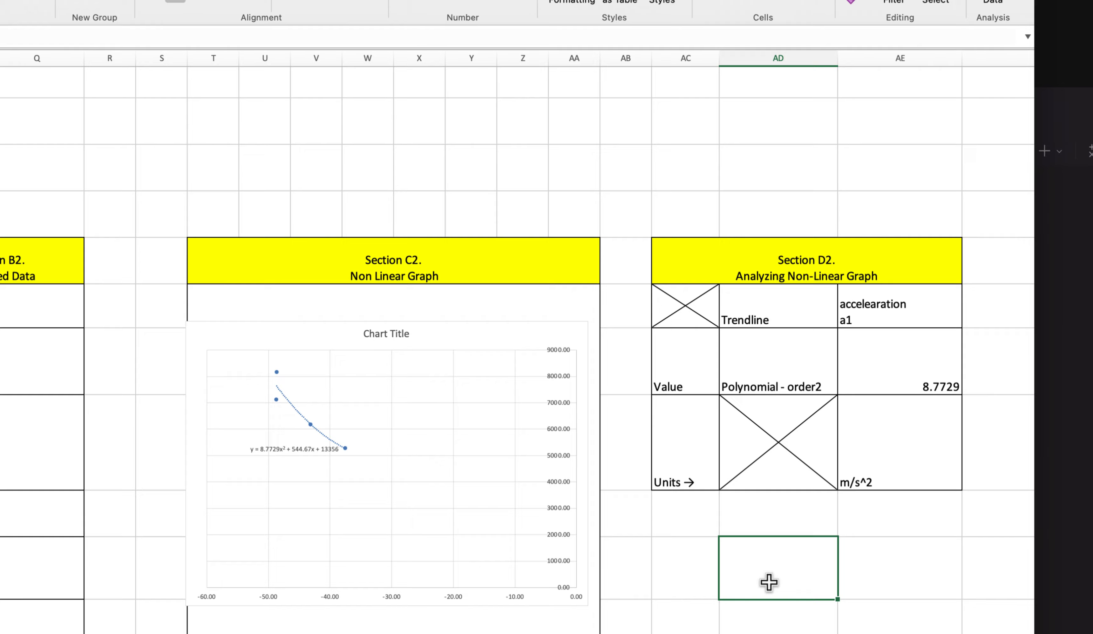
scroll(649, 568, down, 5)
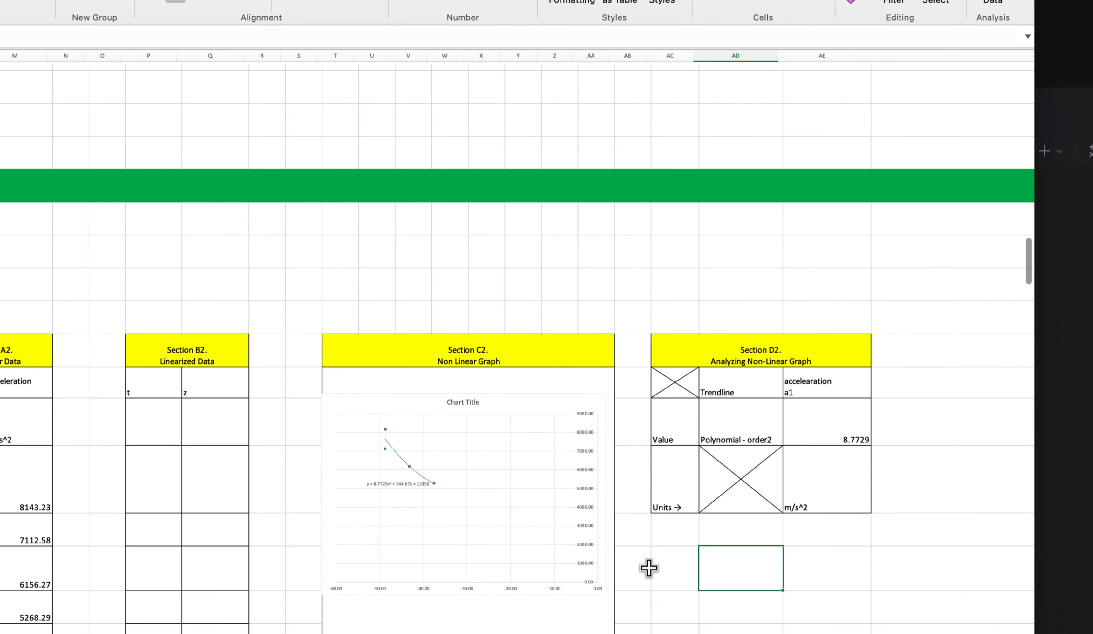
Examine the empty Section F2 linearized graph area and the Section G2 table for slope acceleration a2 and percent difference.
scroll(649, 568, down, 2)
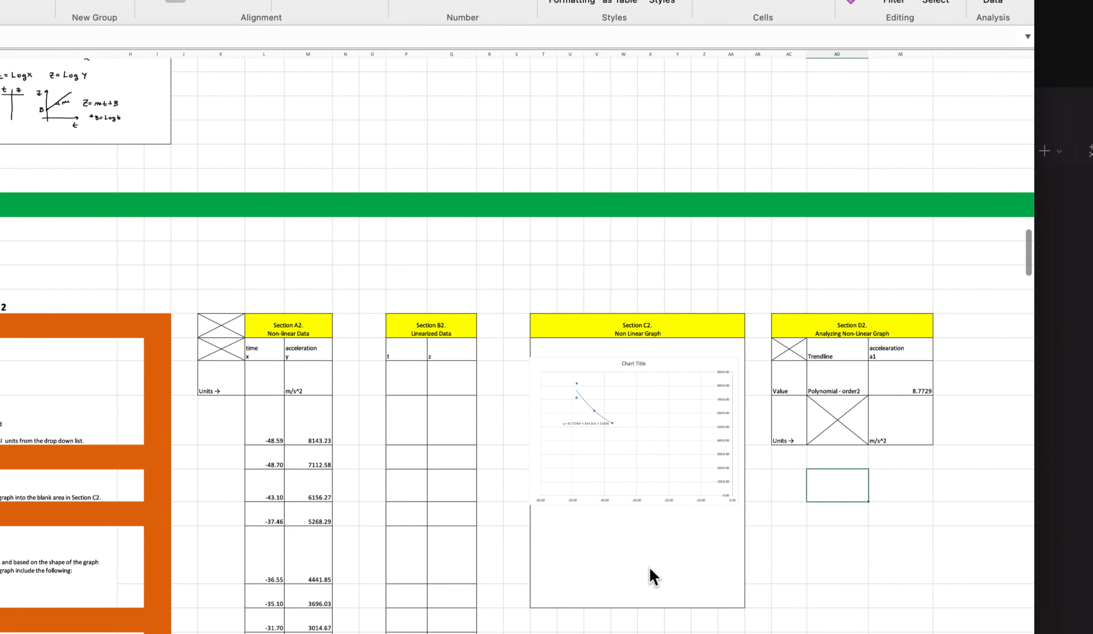
scroll(650, 577, down, 3)
scroll(654, 577, down, 5)
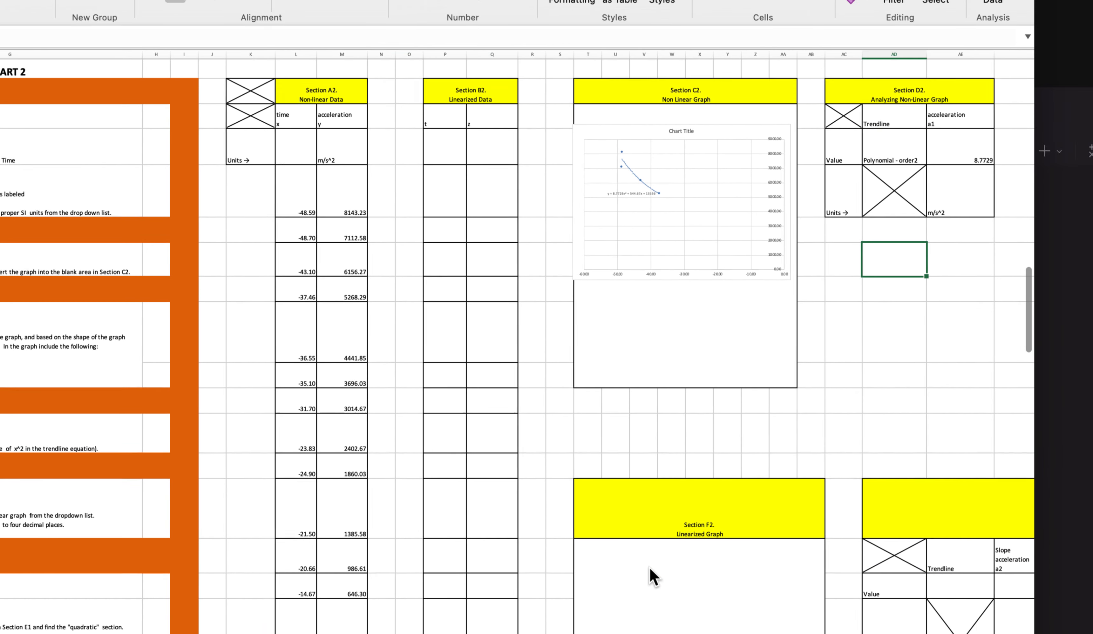
scroll(653, 577, down, 3)
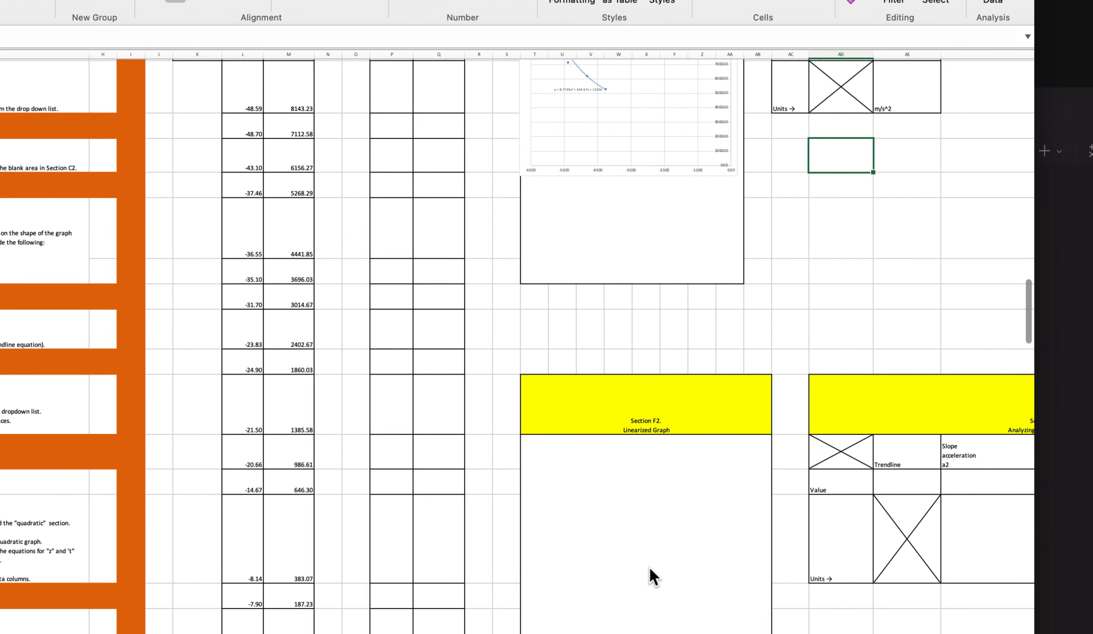
scroll(654, 577, down, 2)
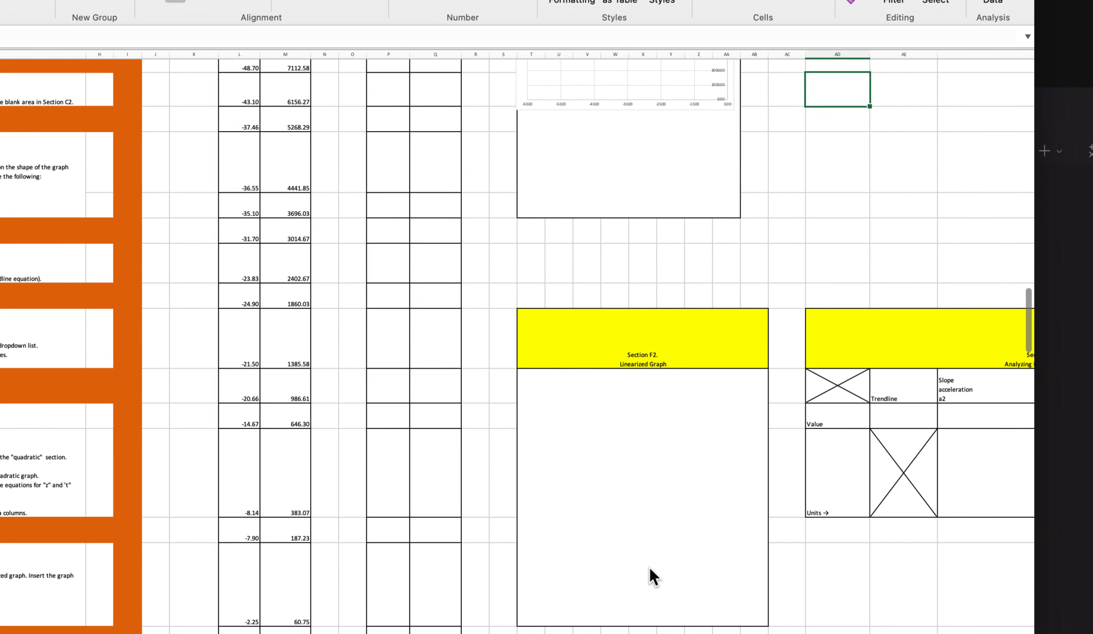
scroll(684, 540, right, 5)
scroll(684, 540, down, 1)
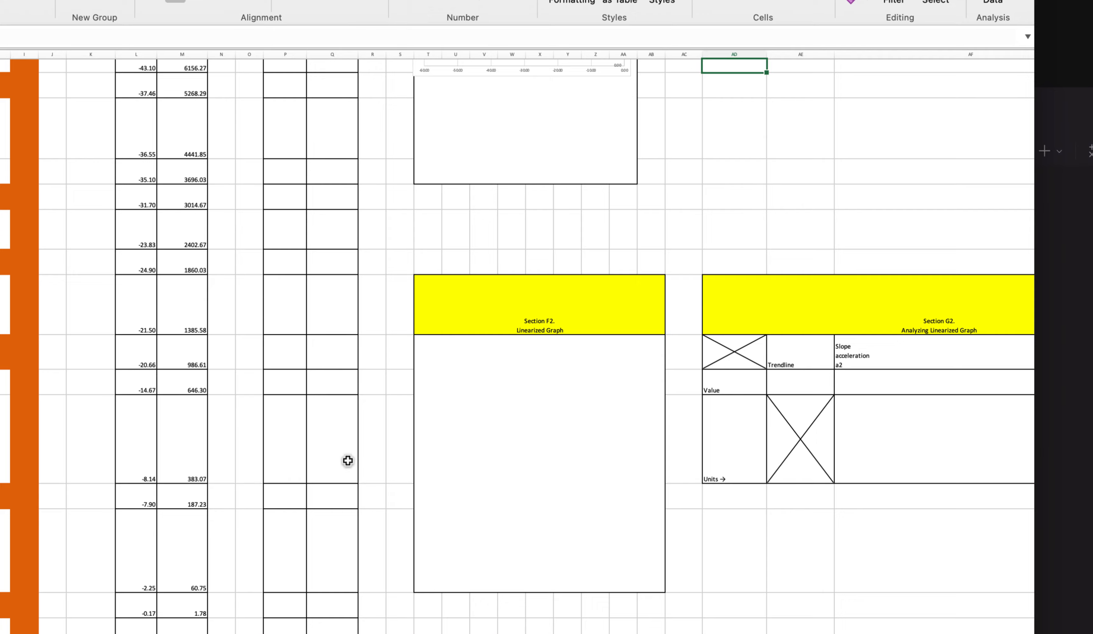
click(519, 451)
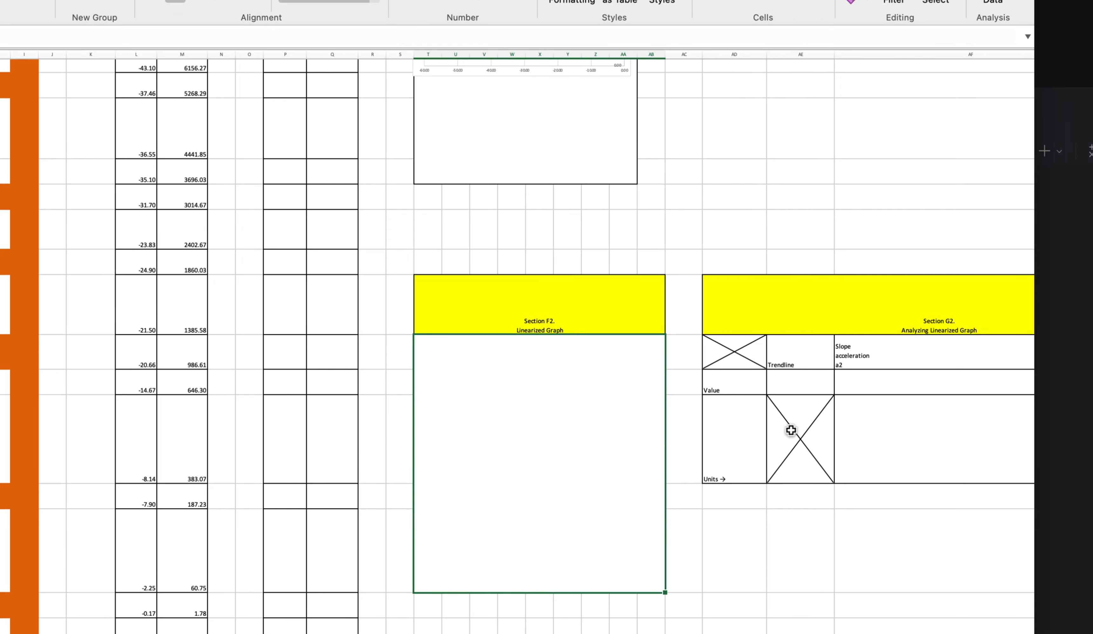
scroll(944, 399, right, 5)
scroll(944, 399, up, 1)
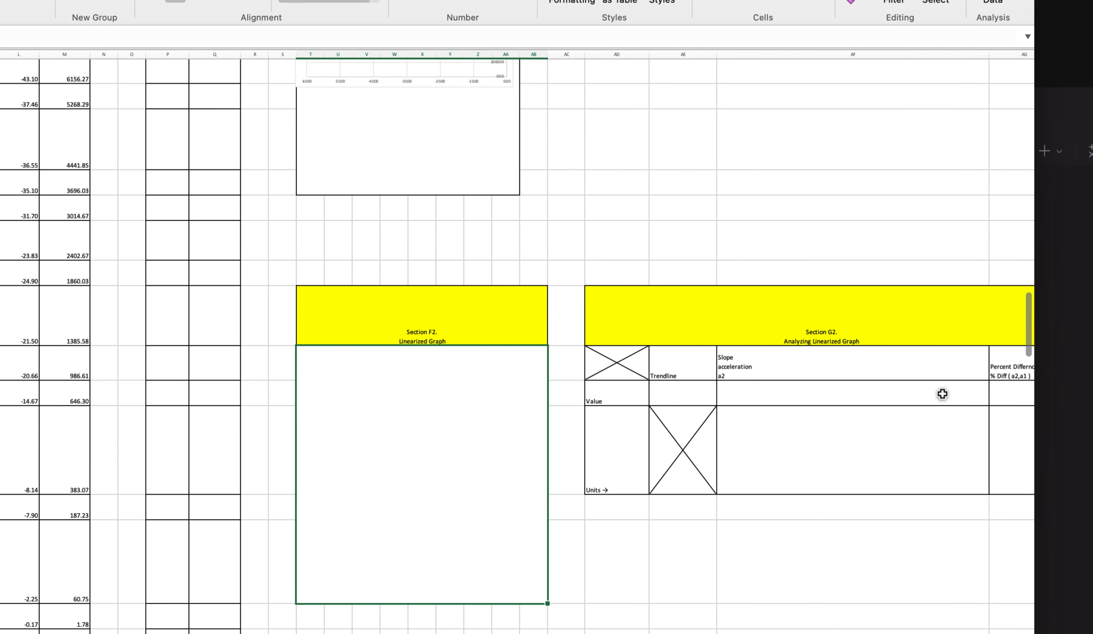
scroll(942, 373, up, 5)
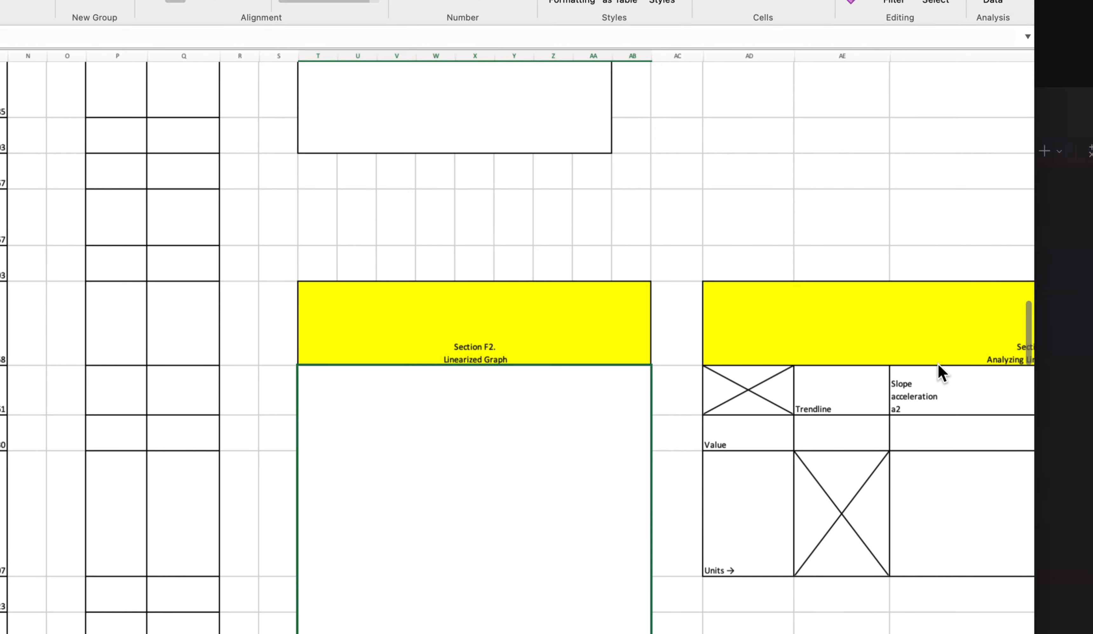
scroll(941, 372, right, 10)
scroll(941, 372, up, 2)
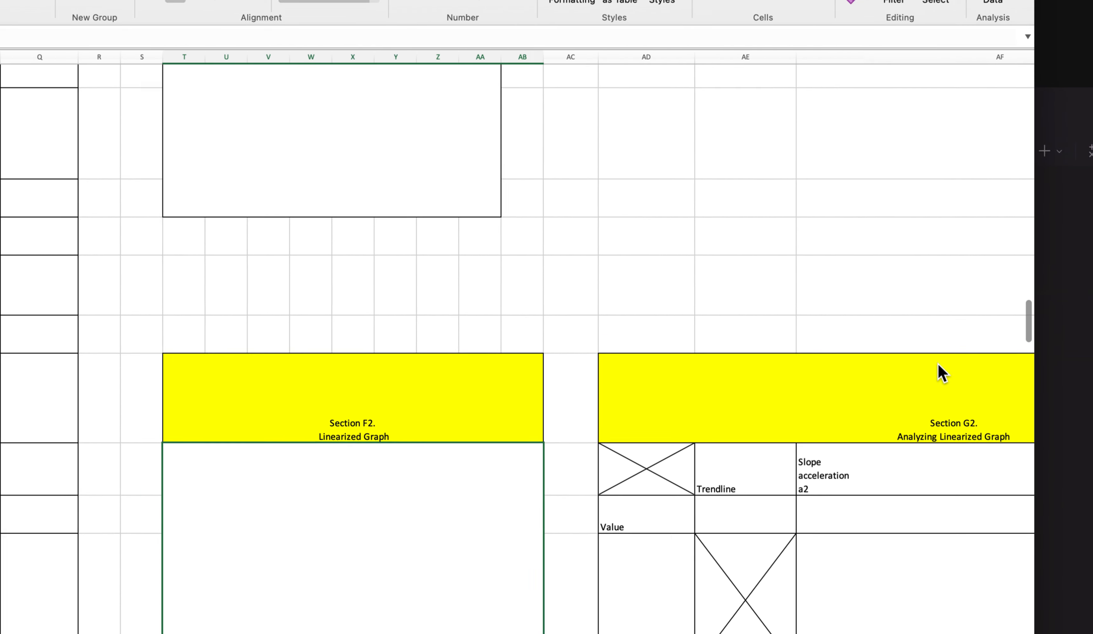
Review the Section C2 non-linear graph and its trendline equation alongside the Section D2 analysis table.
scroll(941, 373, up, 10)
scroll(940, 372, right, 1)
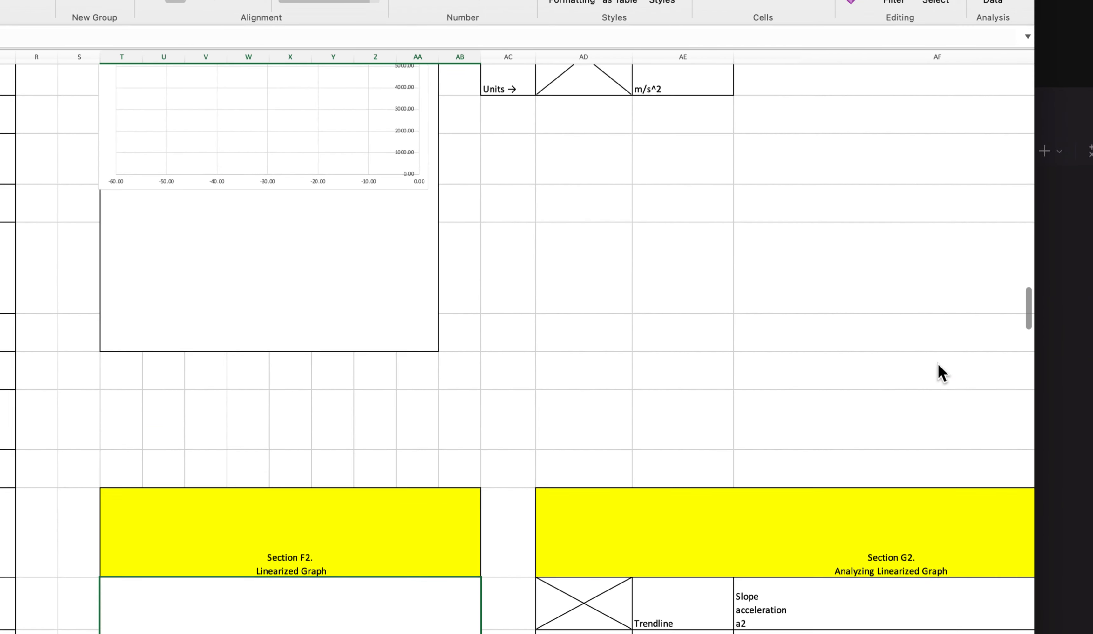
scroll(941, 372, up, 1)
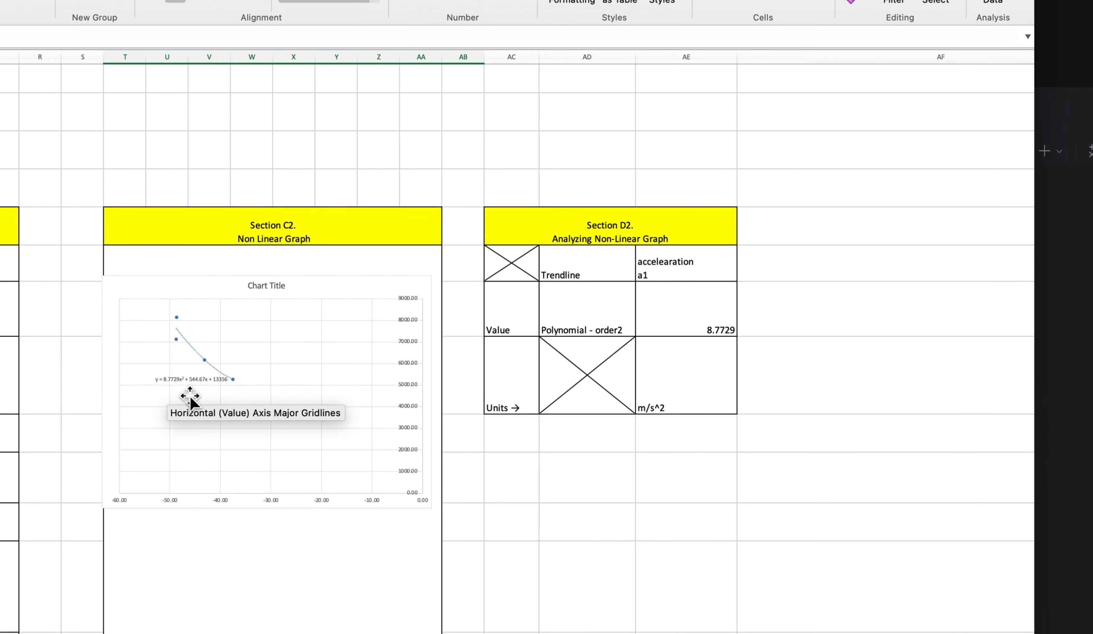
scroll(190, 401, left, 2)
scroll(190, 401, down, 1)
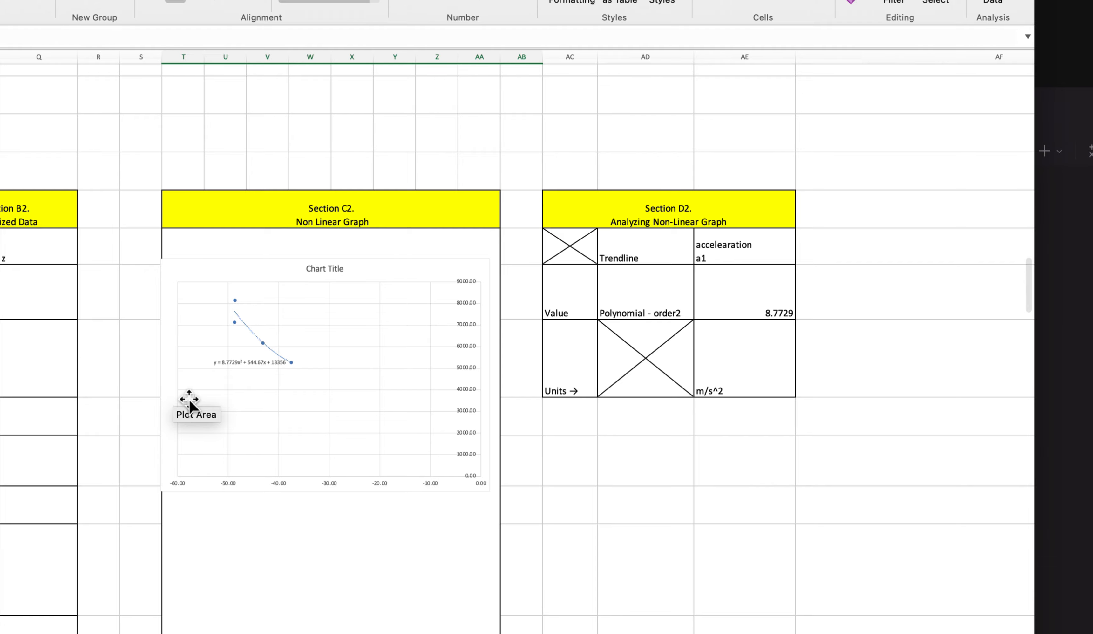
scroll(190, 403, down, 3)
scroll(188, 401, down, 2)
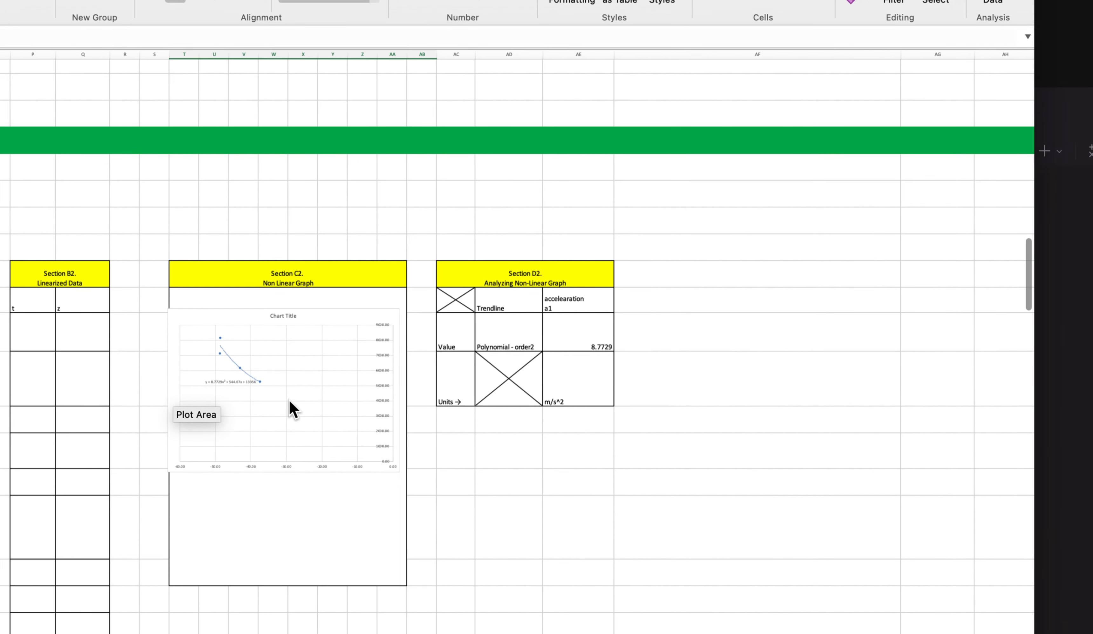
scroll(290, 405, down, 5)
scroll(290, 406, left, 3)
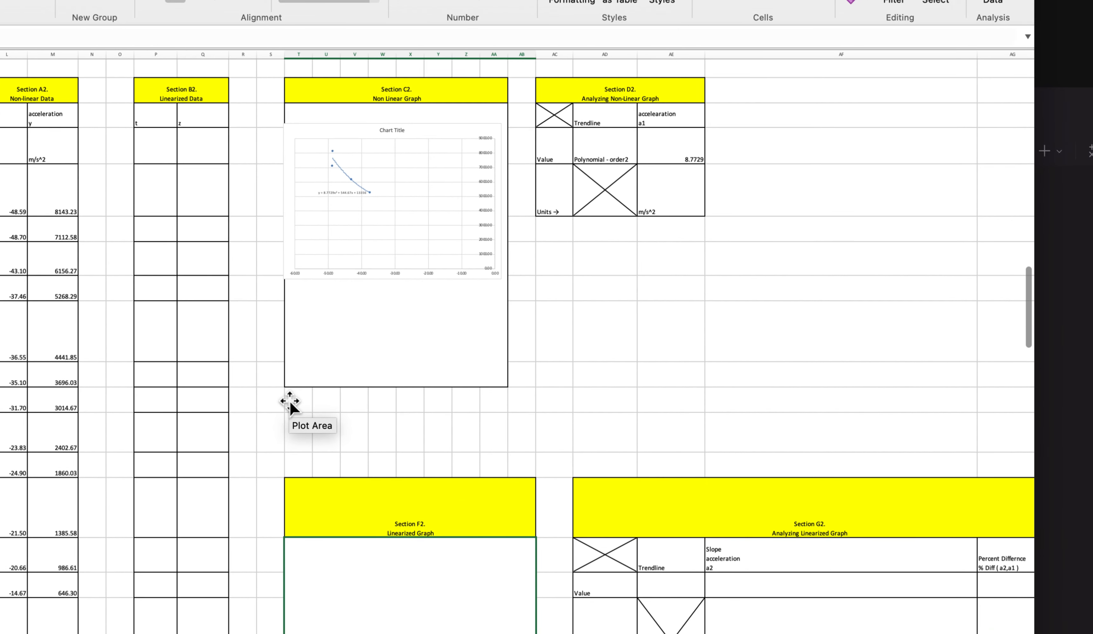
scroll(279, 404, down, 3)
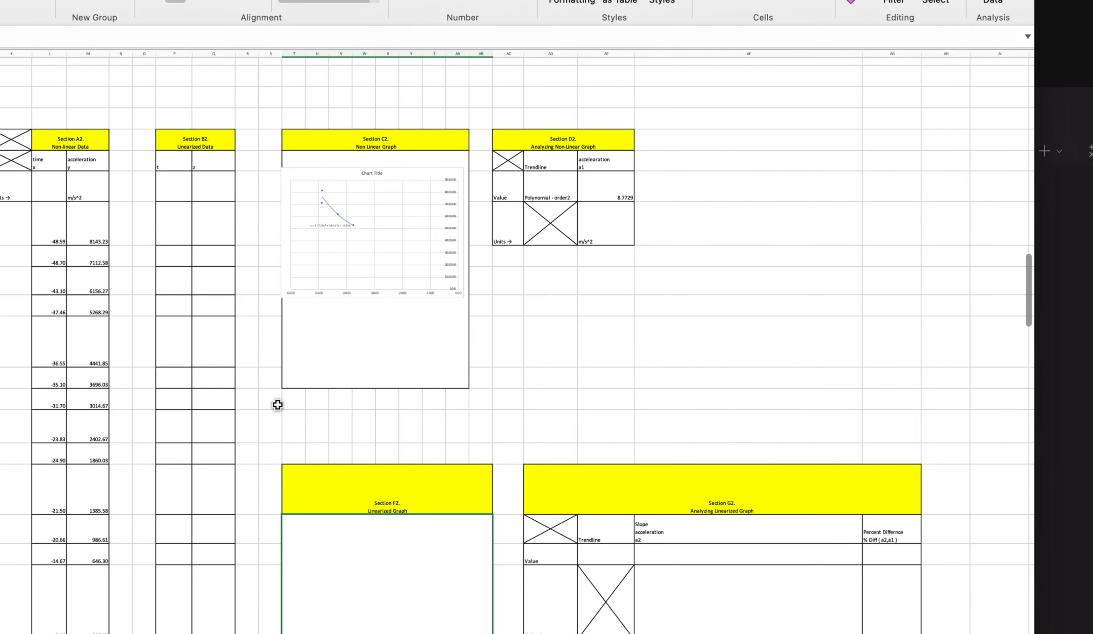
Go to Part 3 and read the Section A3 procedure for the Magnetic Field versus Distance data.
scroll(277, 404, up, 5)
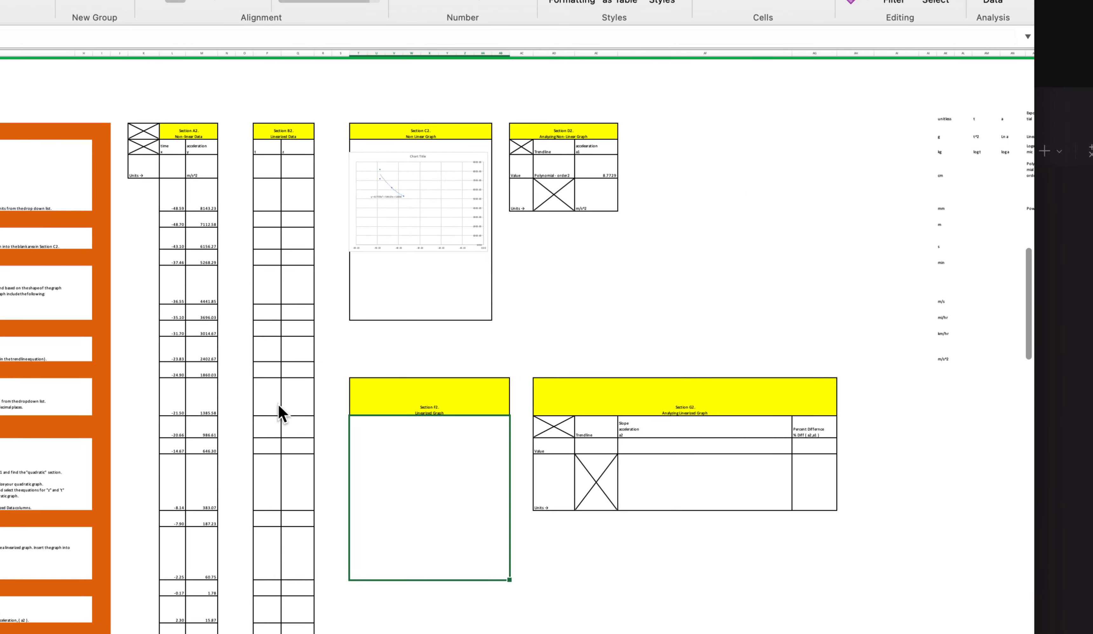
scroll(278, 405, down, 5)
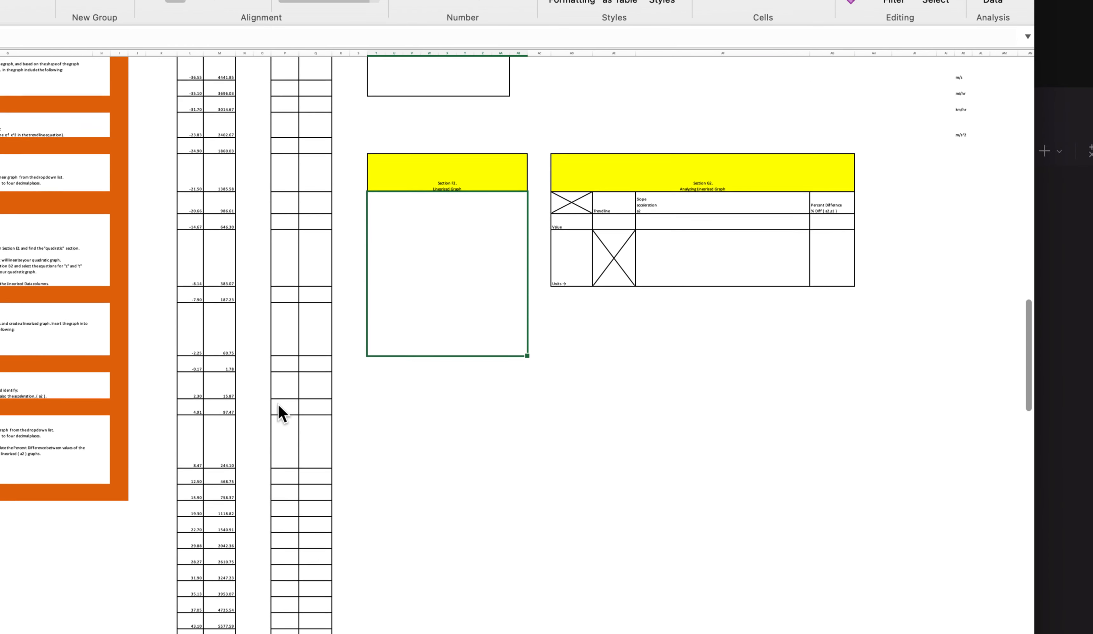
scroll(277, 404, down, 5)
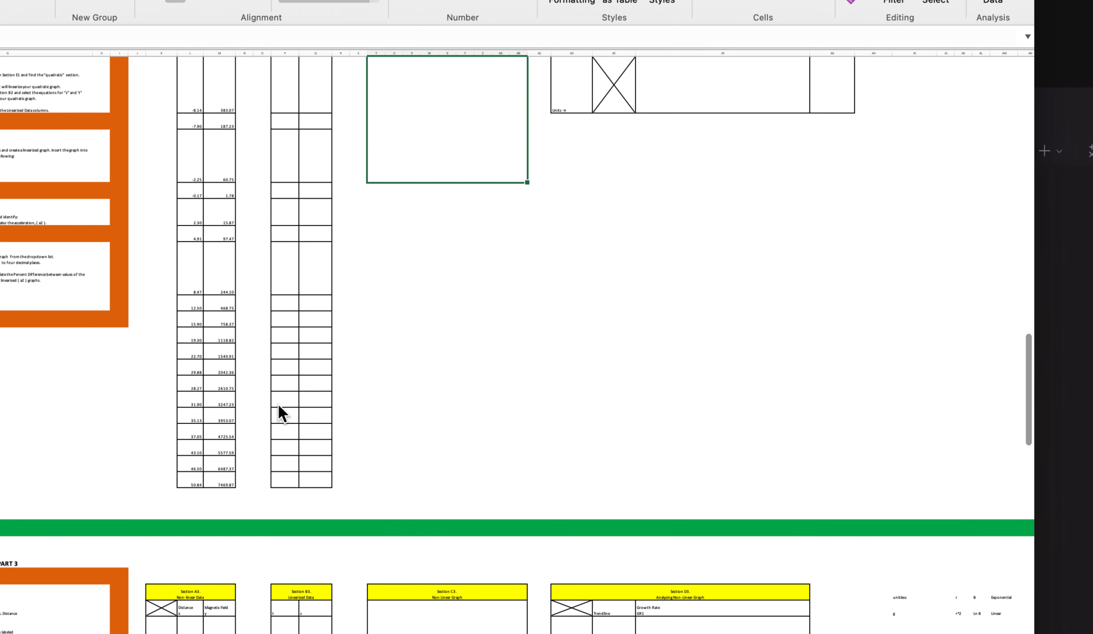
scroll(279, 405, down, 5)
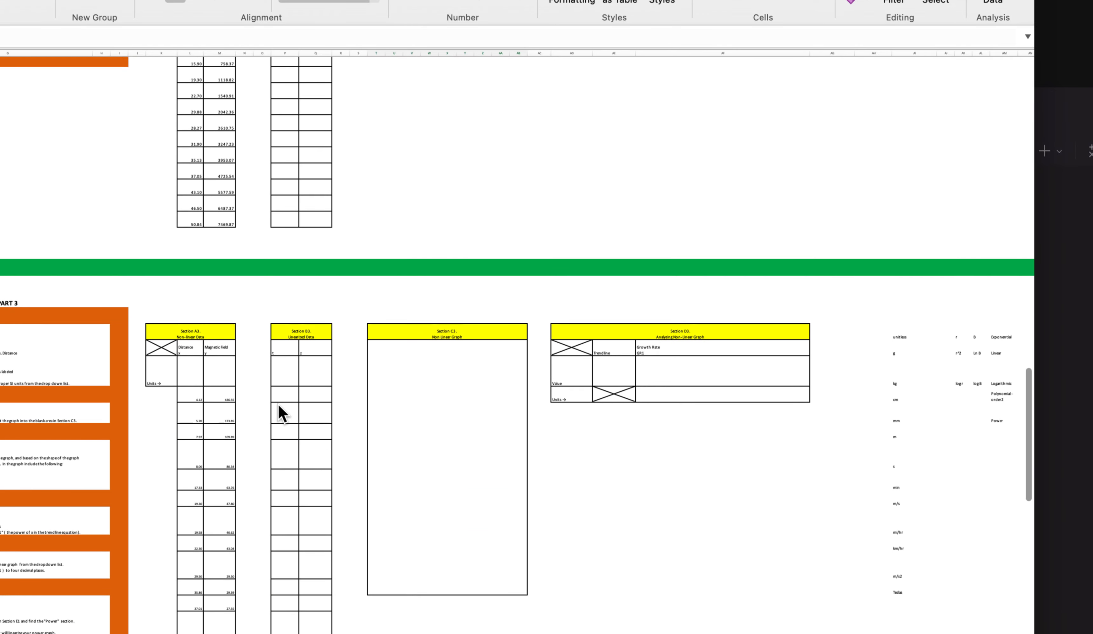
scroll(277, 403, up, 10)
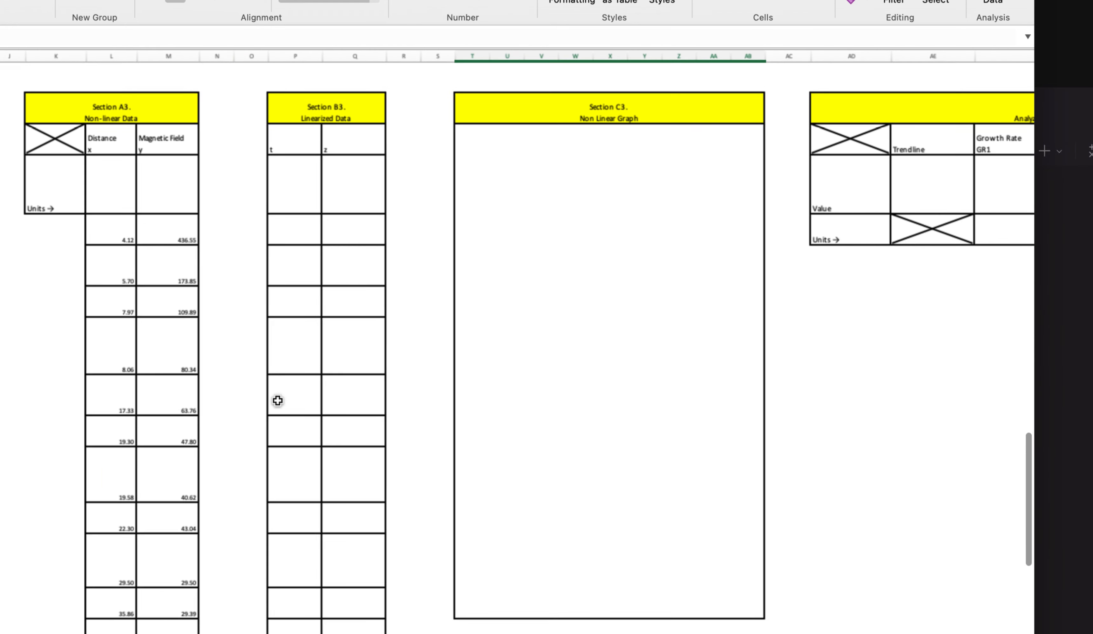
scroll(277, 400, left, 6)
scroll(278, 401, up, 3)
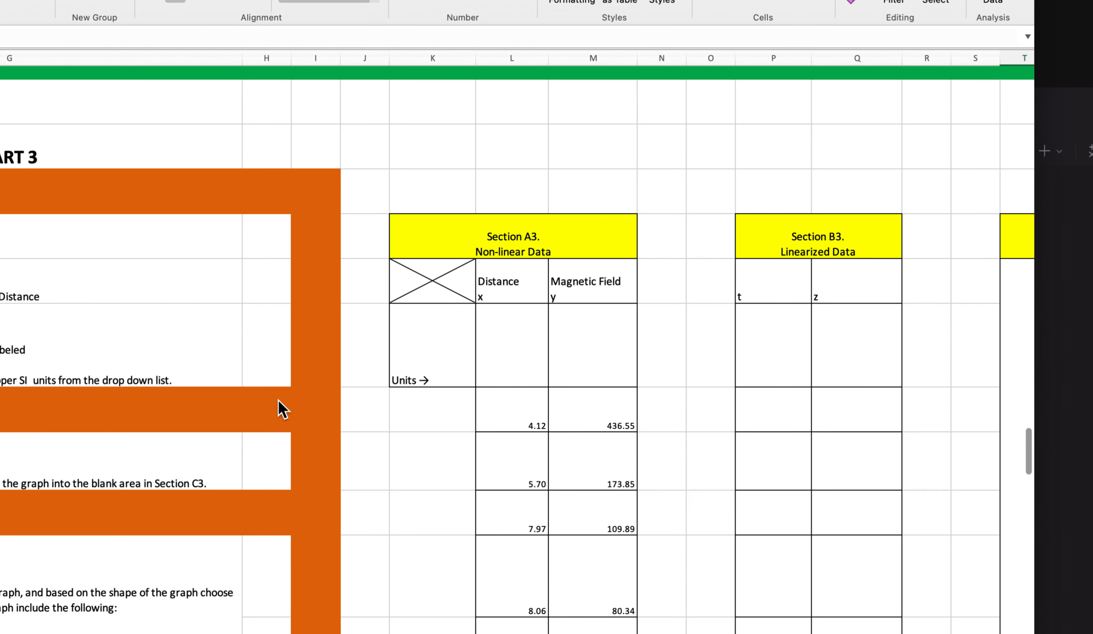
click(598, 54)
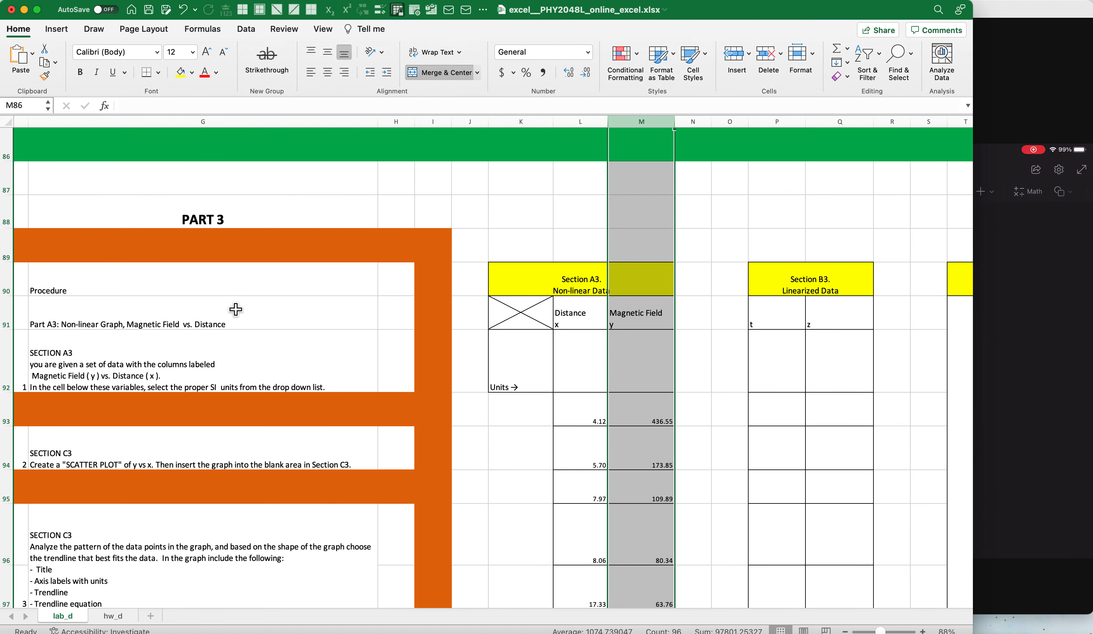
click(7, 366)
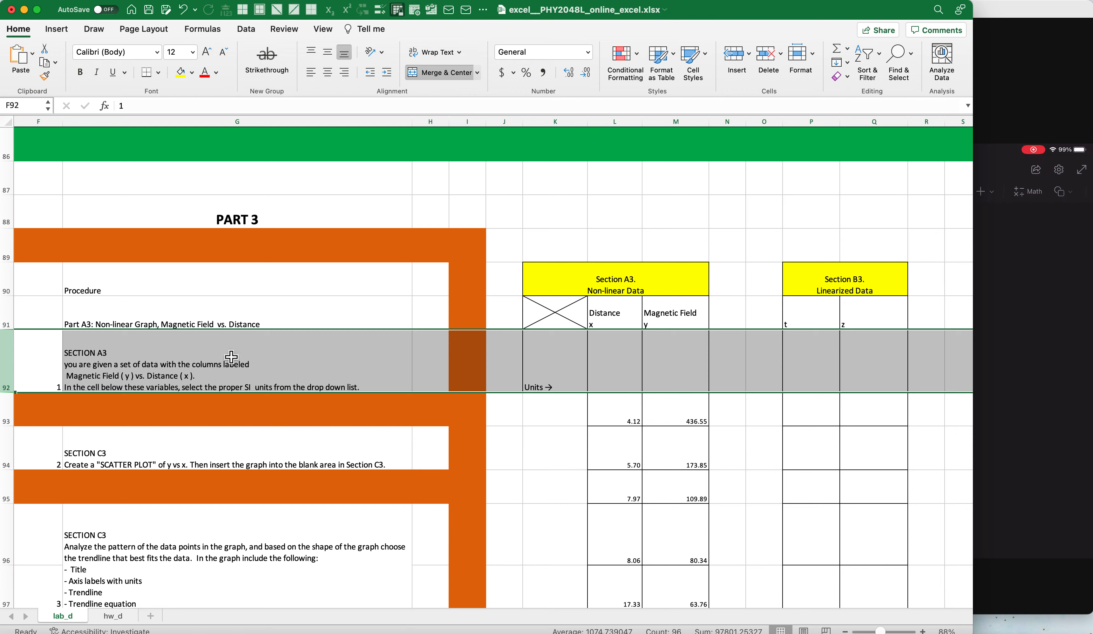
Set the units of the Magnetic Field column in Section A3 to Teslas.
click(661, 371)
scroll(710, 371, up, 3)
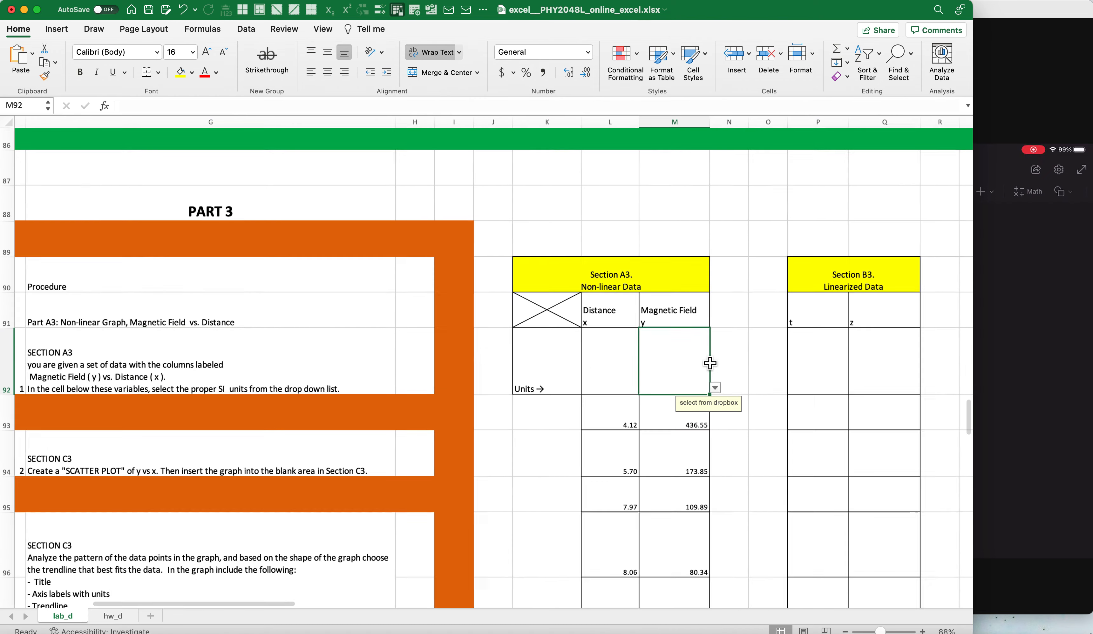
scroll(692, 346, right, 2)
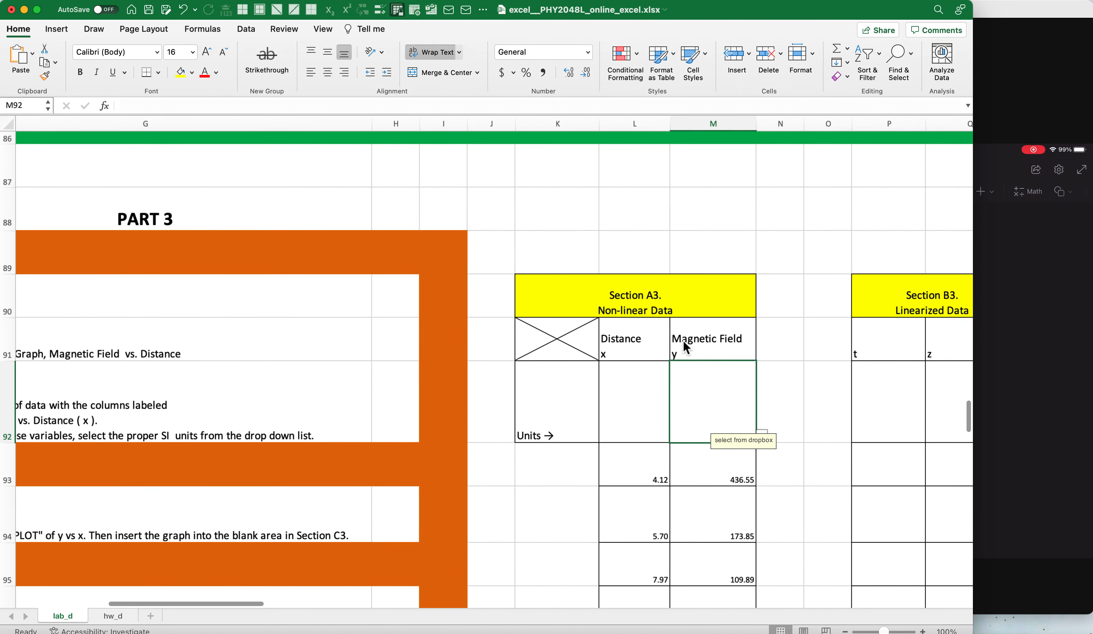
scroll(685, 347, up, 2)
scroll(686, 343, up, 2)
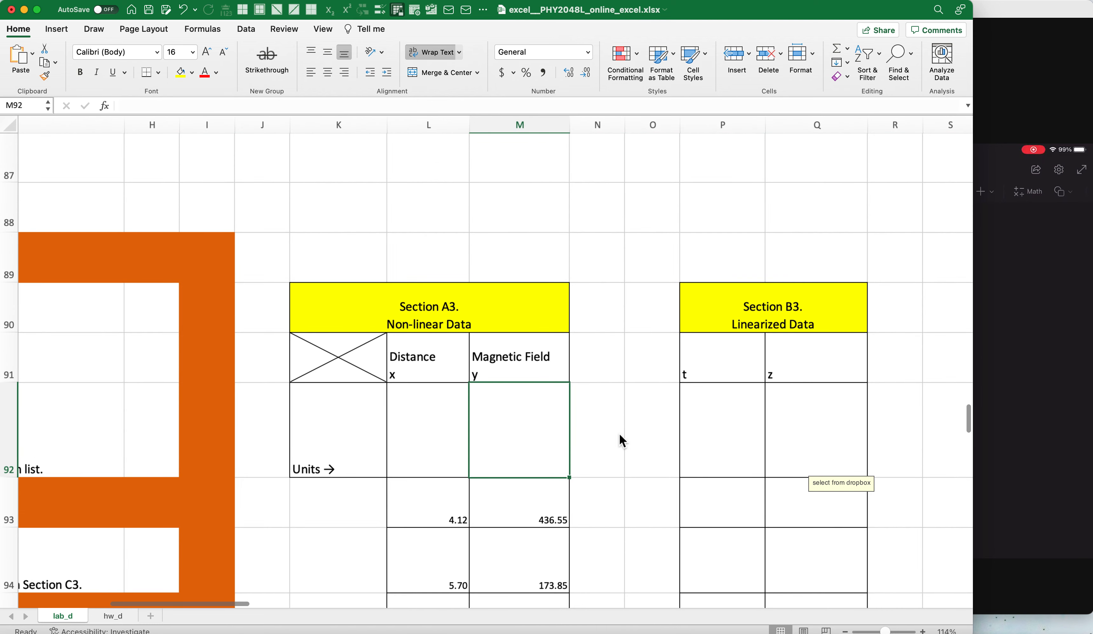
scroll(620, 438, down, 3)
scroll(618, 438, up, 5)
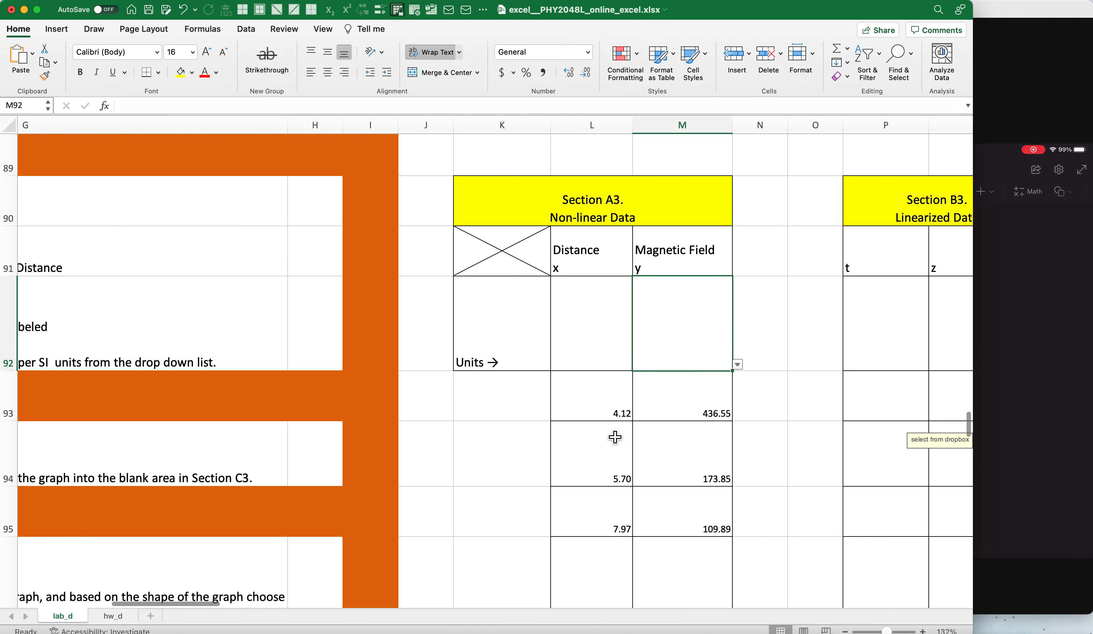
click(734, 362)
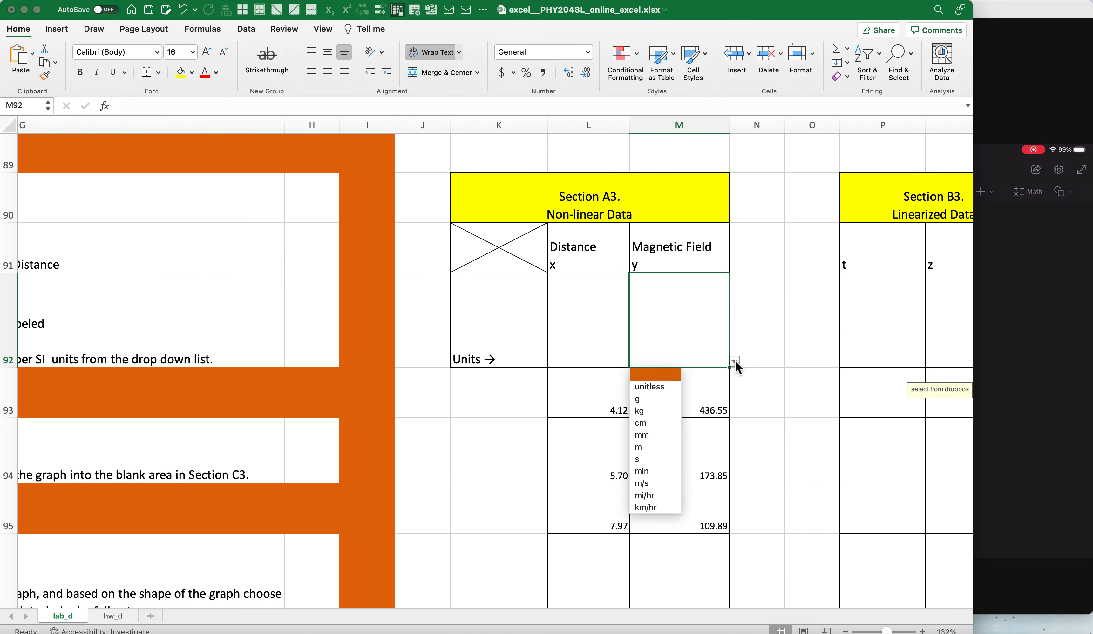
scroll(682, 443, down, 2)
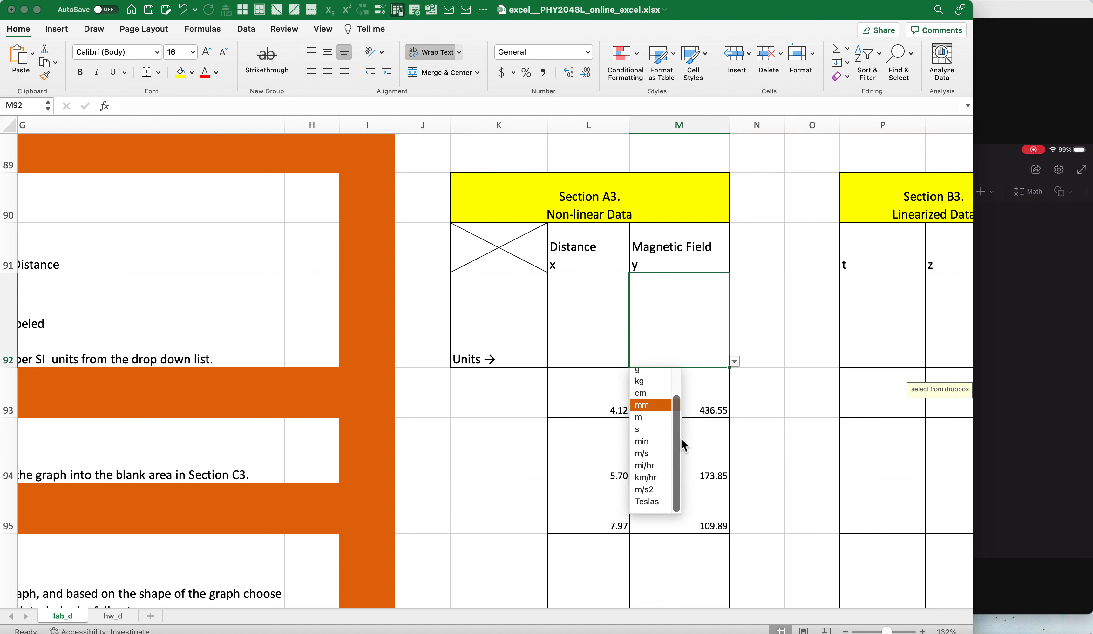
click(669, 501)
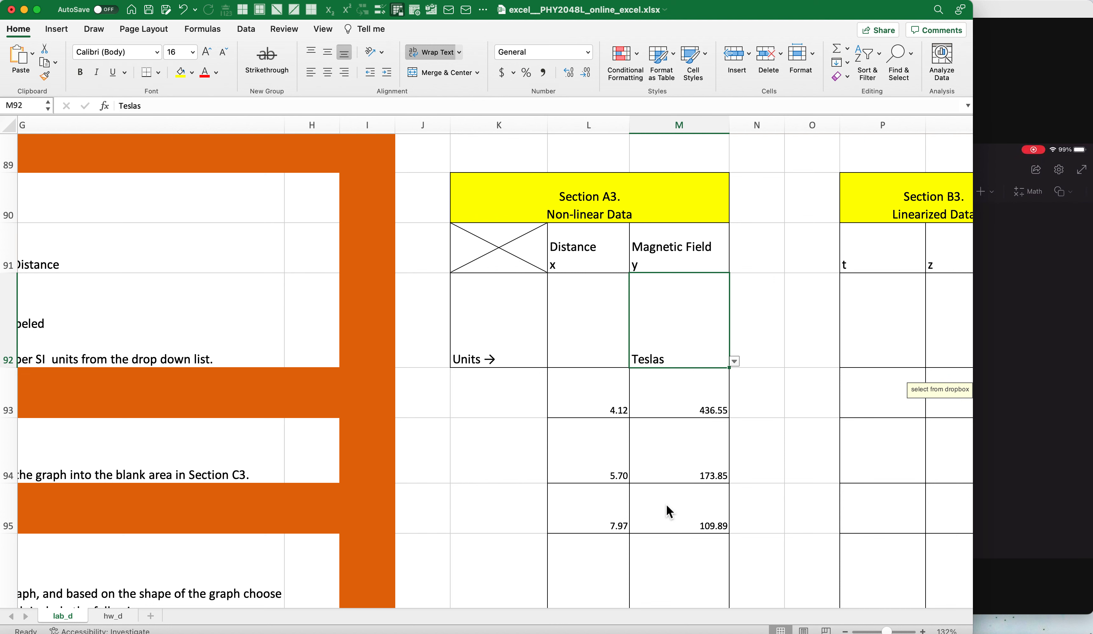
Set the units of the Distance column in Section A3 to m.
click(598, 343)
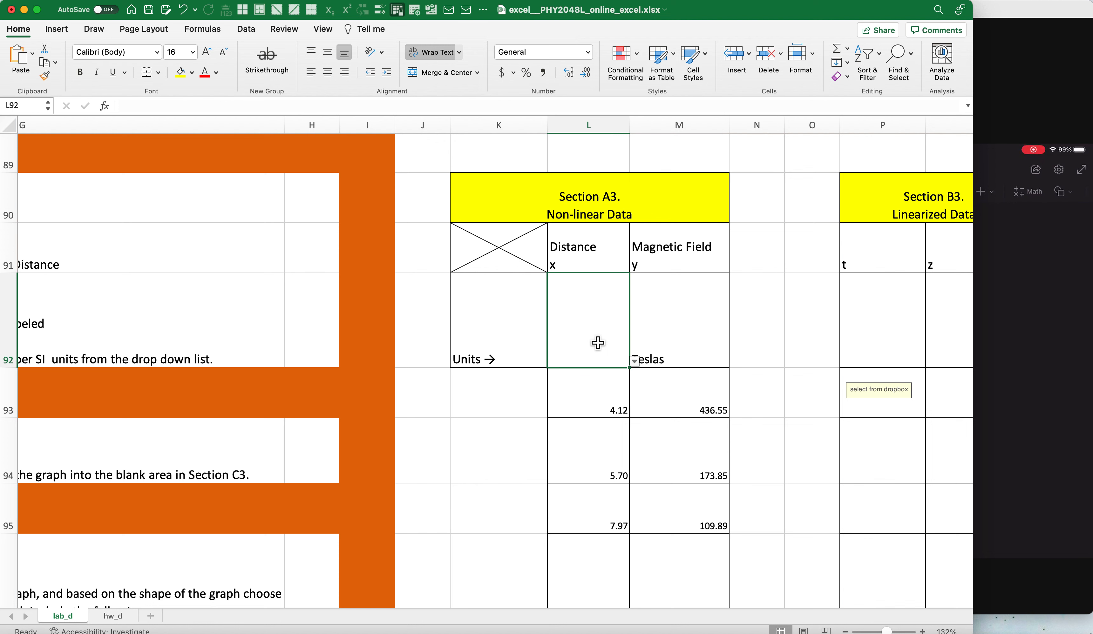
click(635, 361)
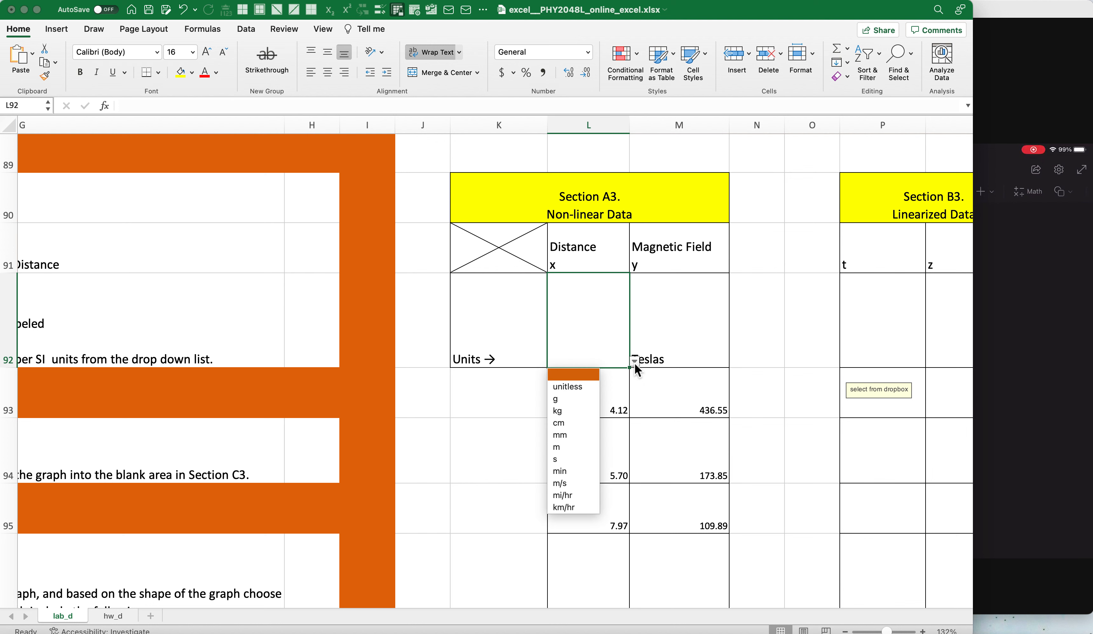
click(577, 445)
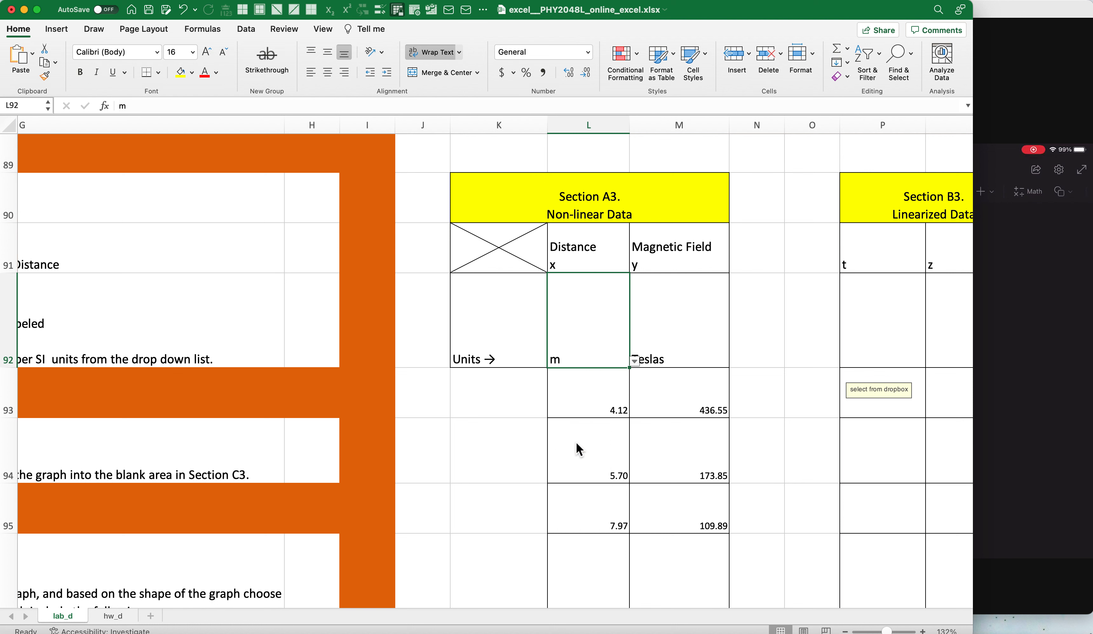
click(506, 444)
scroll(505, 445, right, 1)
scroll(506, 446, down, 5)
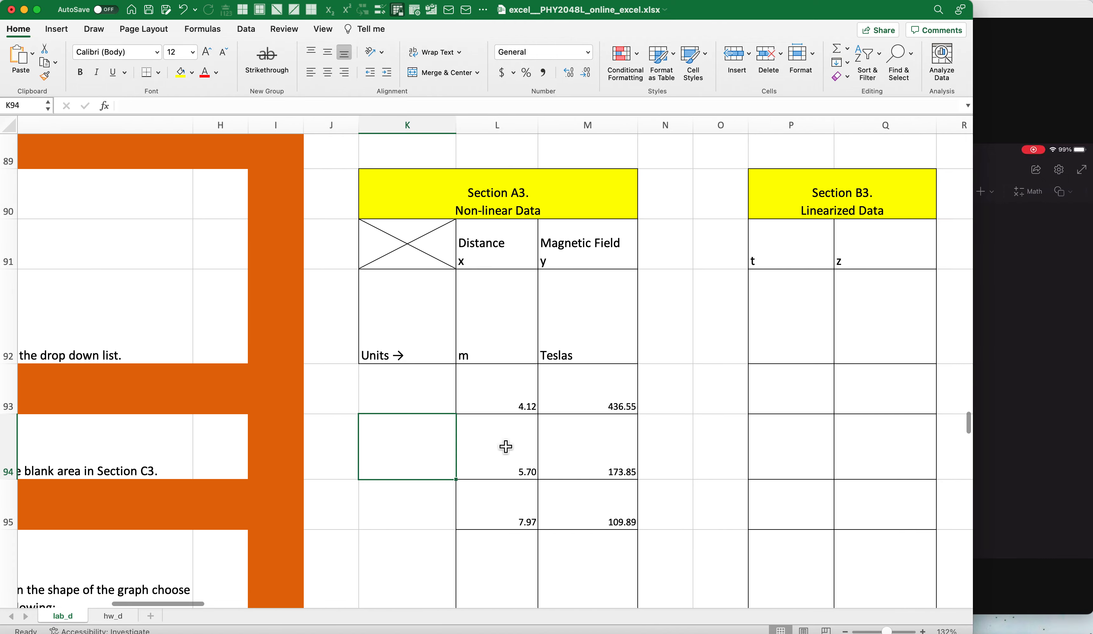
scroll(505, 446, down, 5)
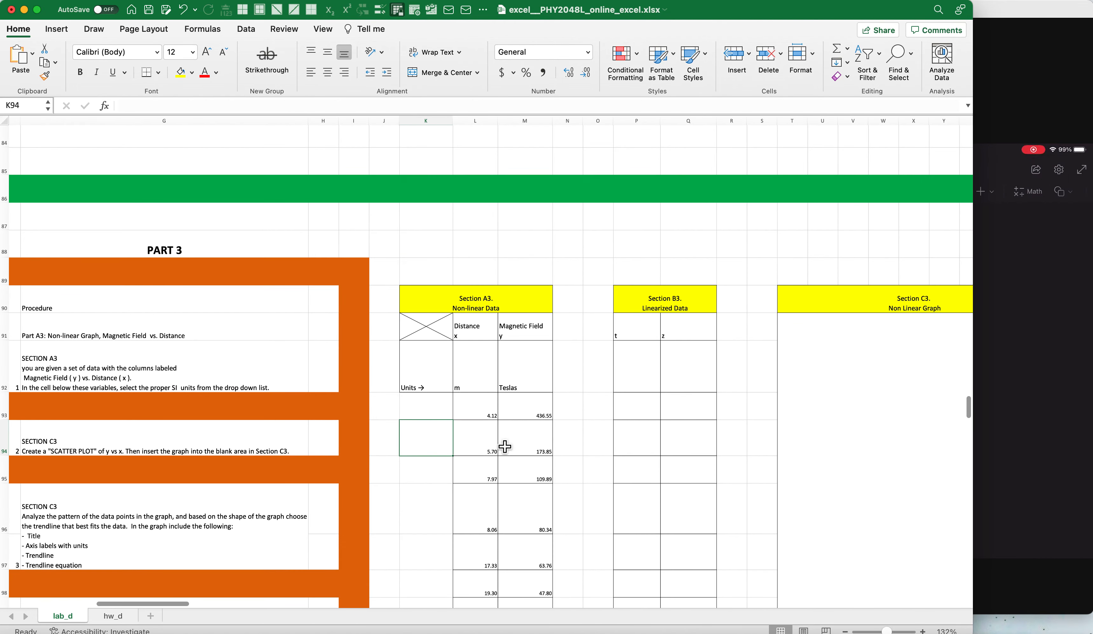
Review the Power case in the Section E1 Graph Linearization Guide, including its curve shape and equation form.
scroll(503, 444, down, 2)
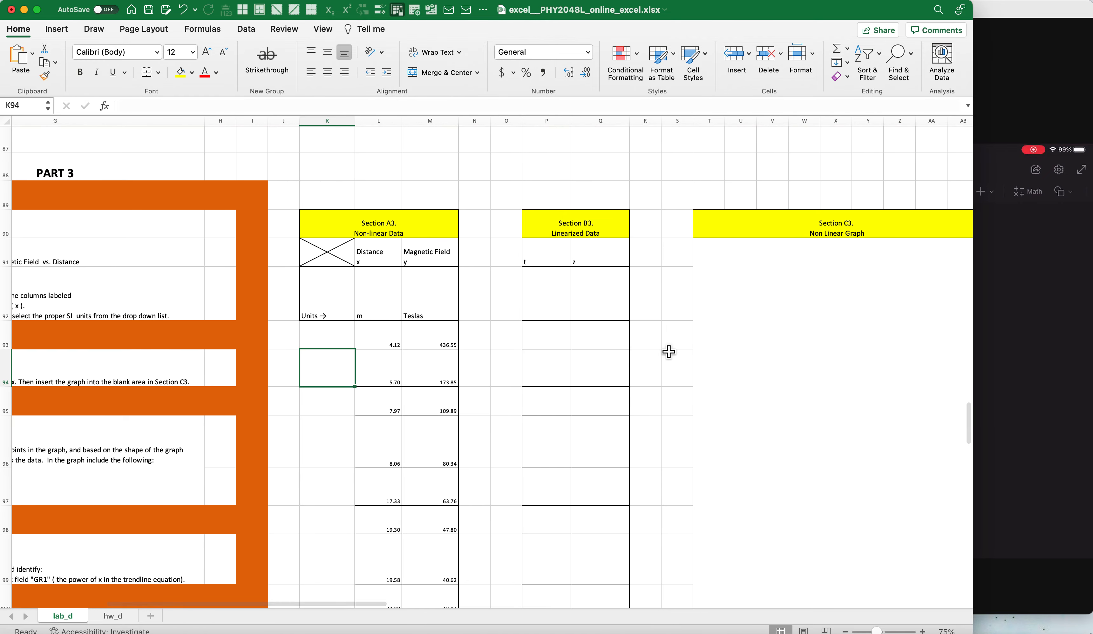
scroll(484, 391, left, 5)
scroll(484, 391, up, 2)
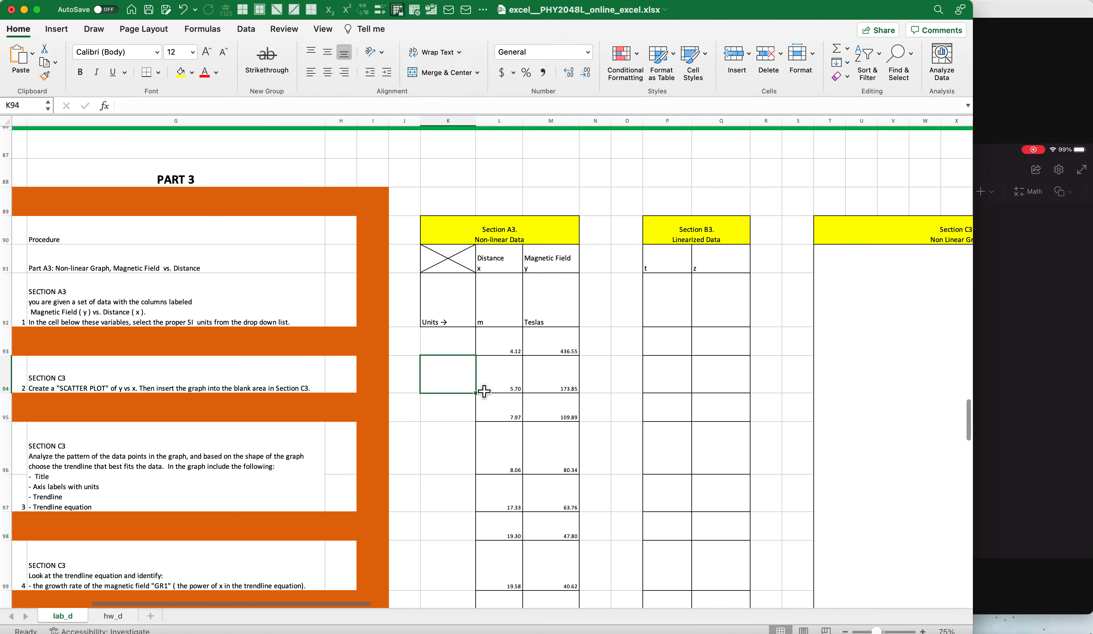
scroll(484, 391, up, 10)
scroll(484, 392, left, 3)
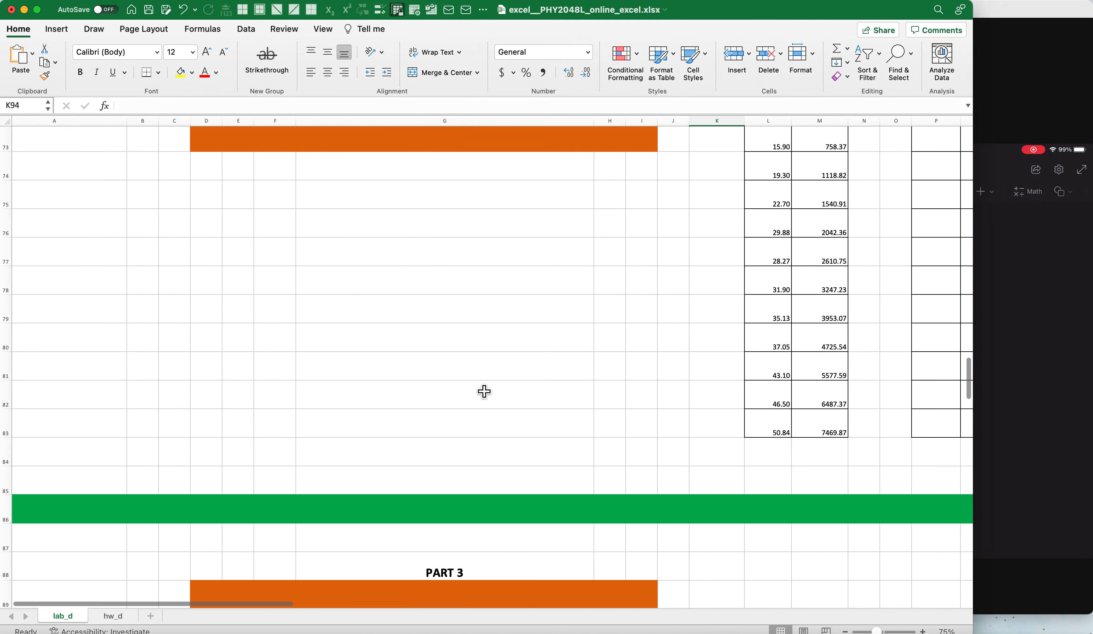
scroll(484, 392, up, 15)
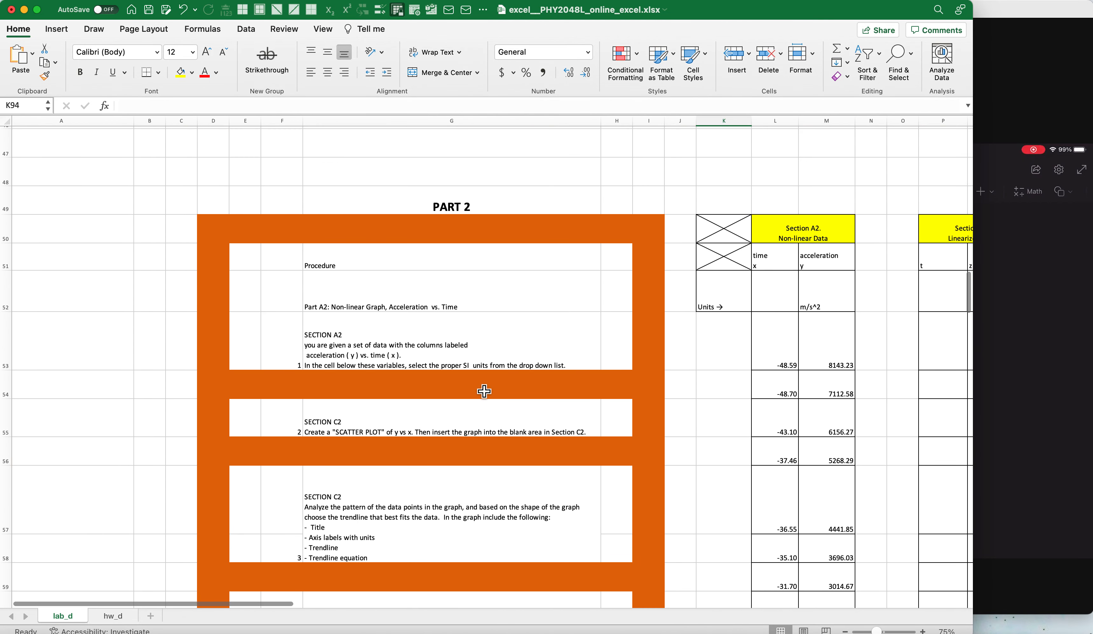
scroll(484, 391, up, 1)
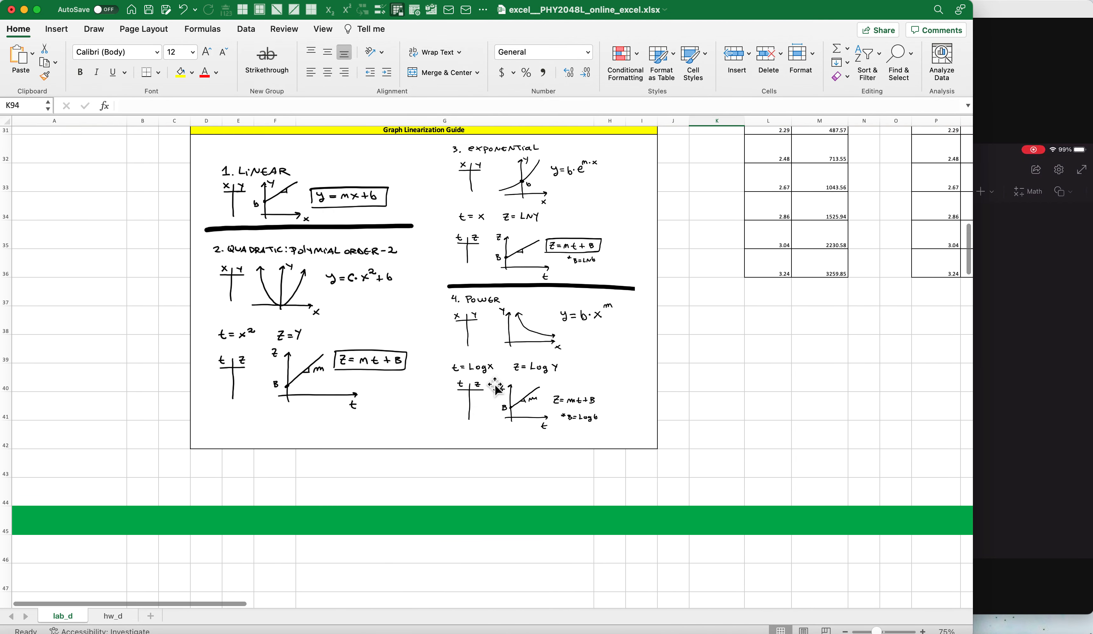
scroll(510, 372, up, 3)
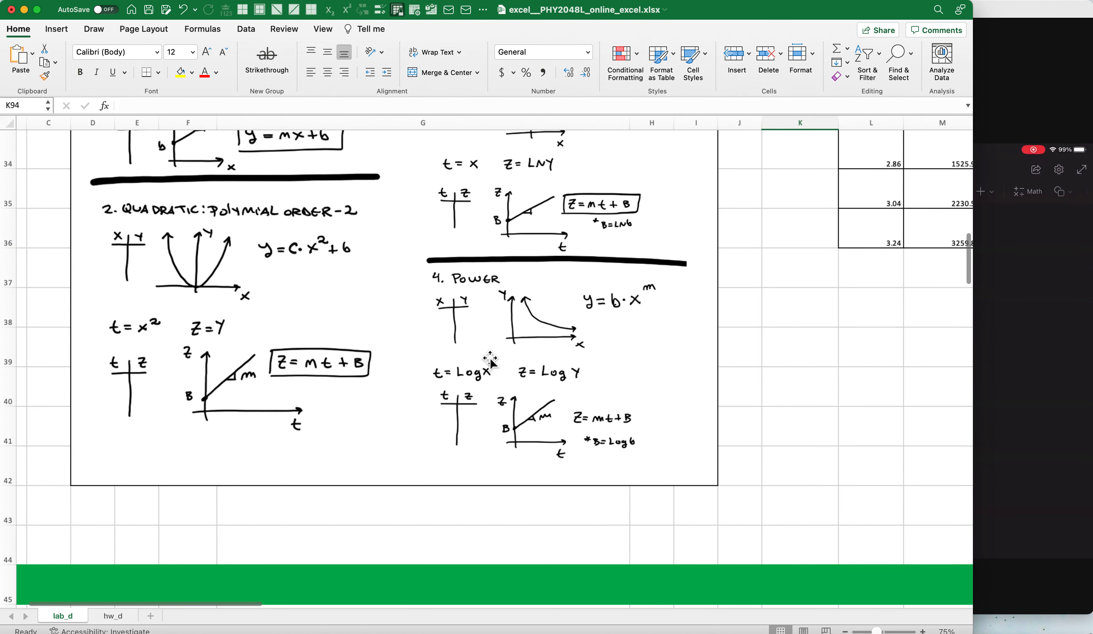
scroll(490, 361, up, 5)
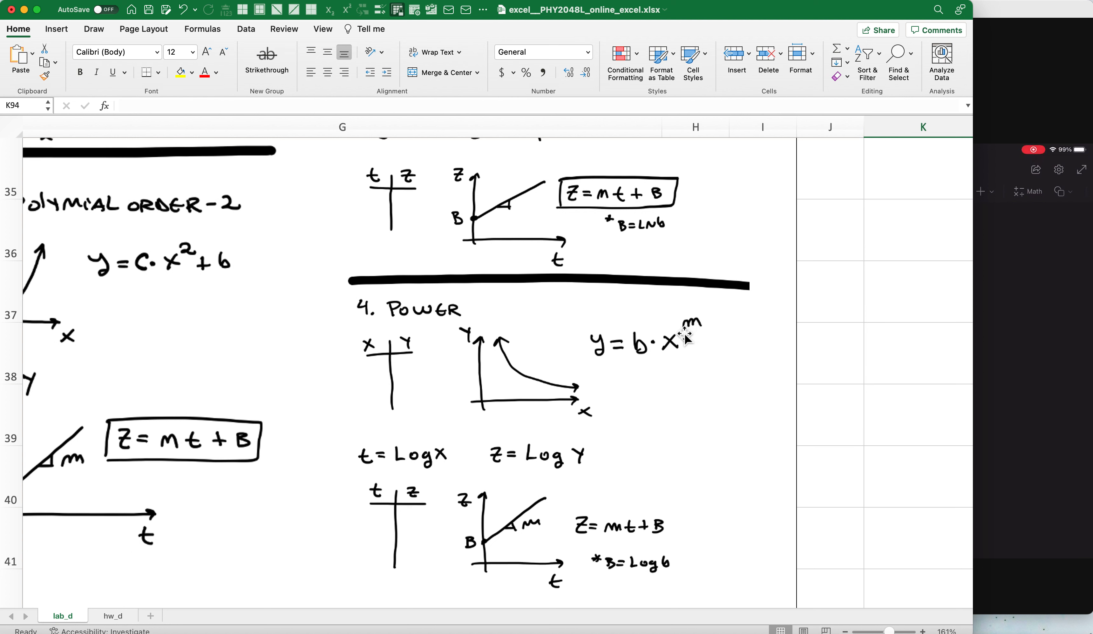
scroll(660, 368, down, 5)
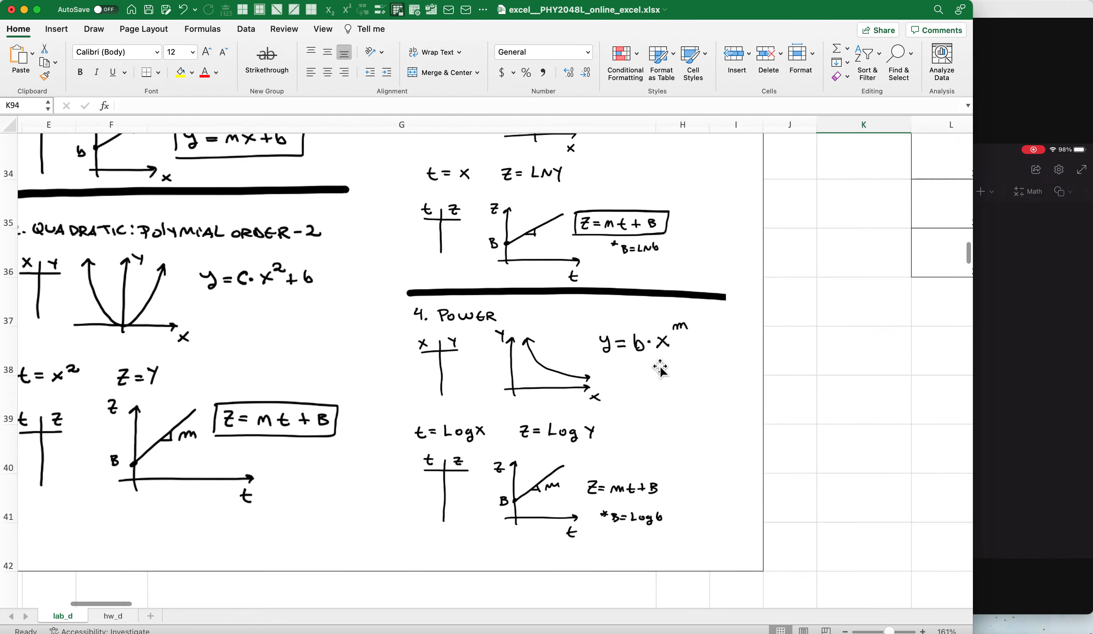
scroll(658, 373, down, 5)
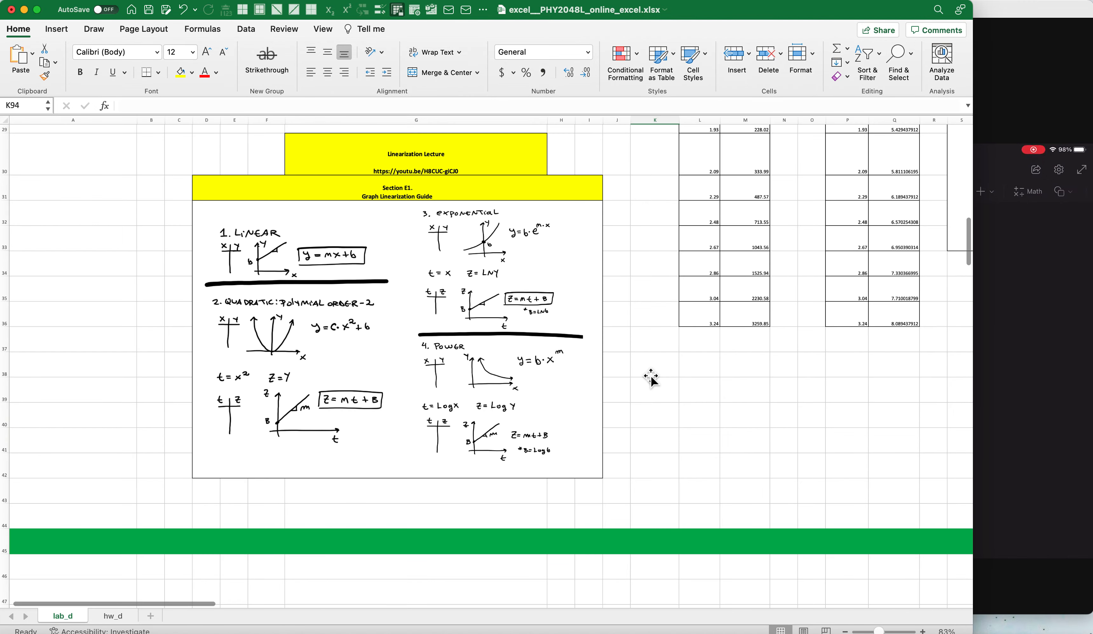
Create a scatter plot from the first five Distance and Magnetic Field rows of Section A3 (L93:M97).
scroll(651, 380, down, 15)
scroll(651, 380, right, 3)
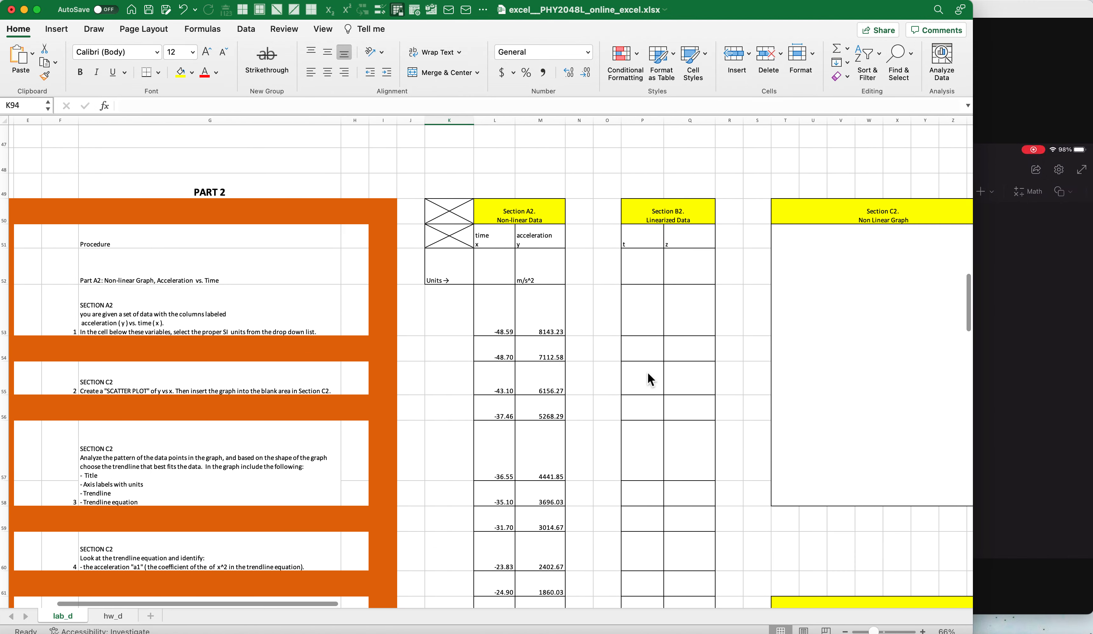
scroll(648, 373, down, 15)
scroll(648, 374, right, 1)
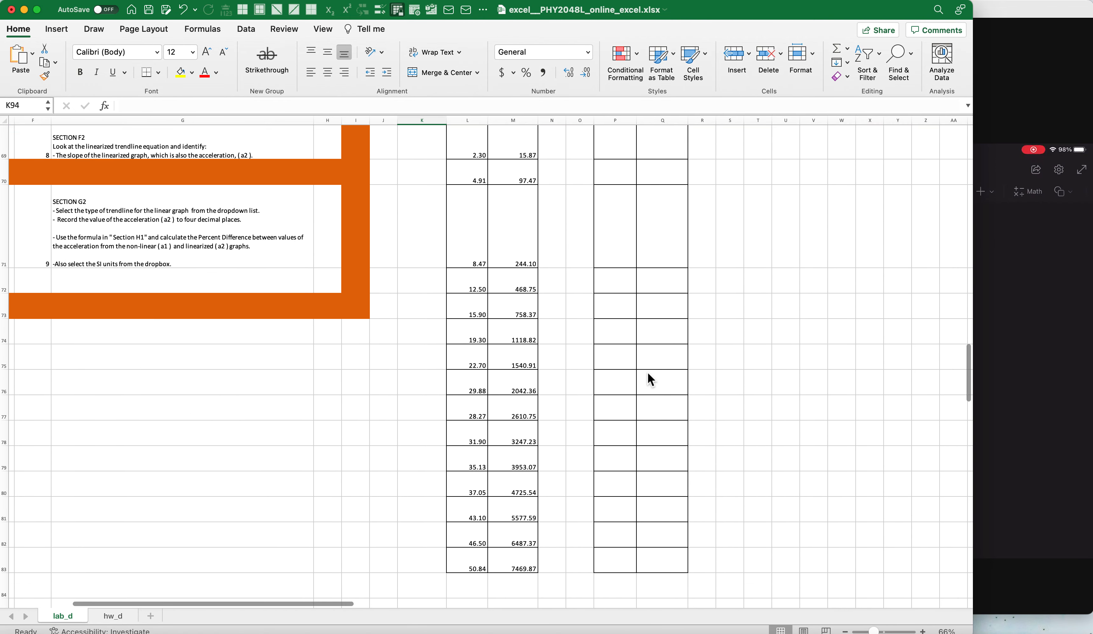
scroll(648, 373, down, 12)
scroll(648, 374, right, 1)
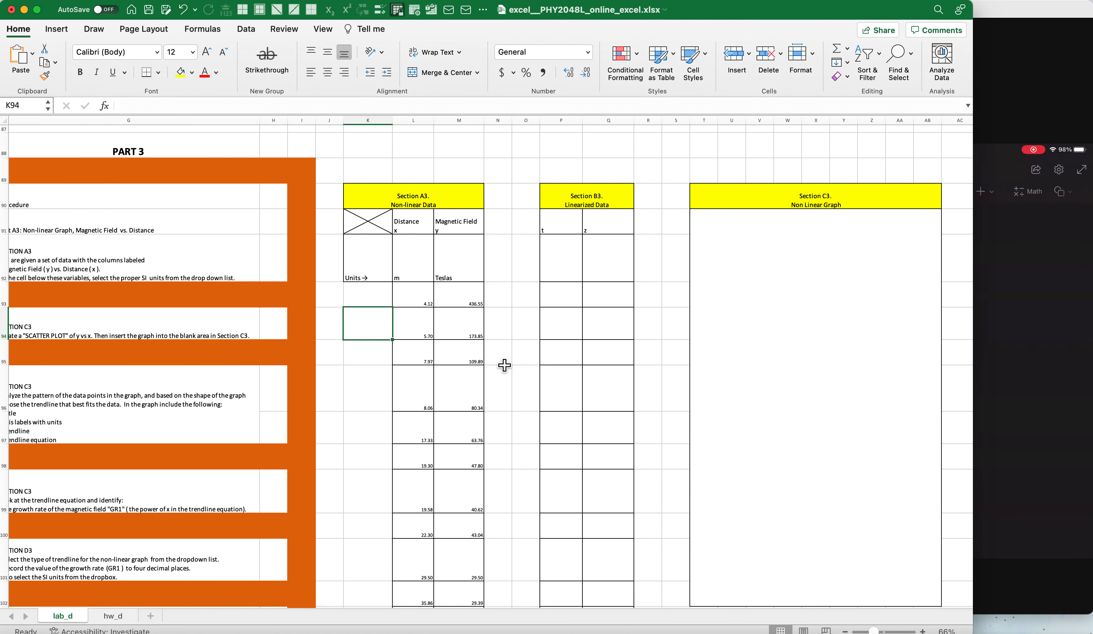
drag(425, 303, 466, 442)
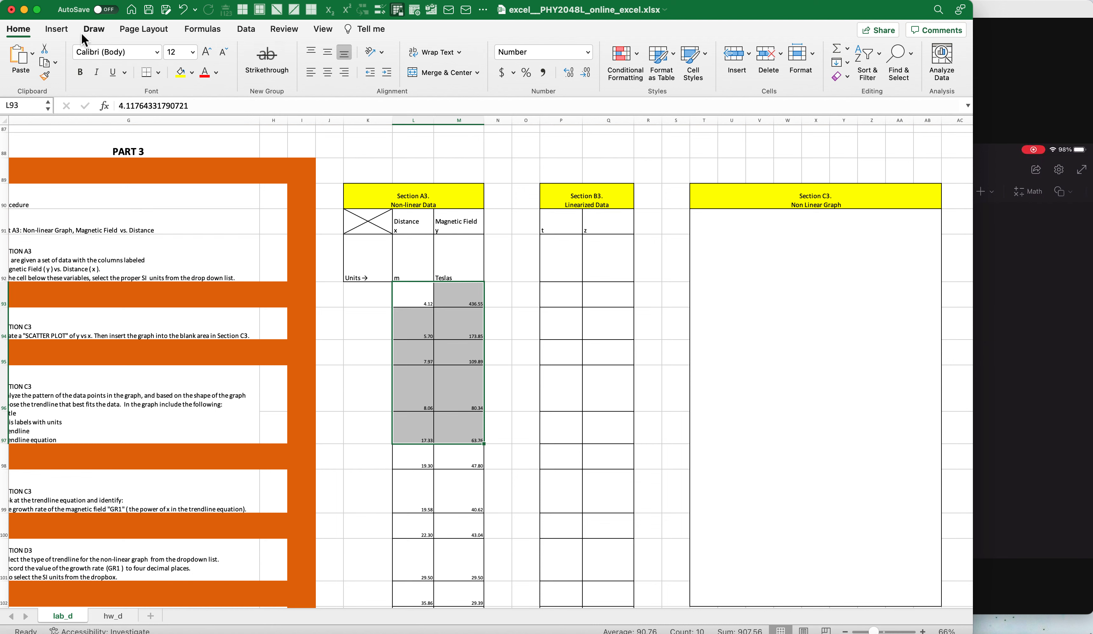
click(56, 29)
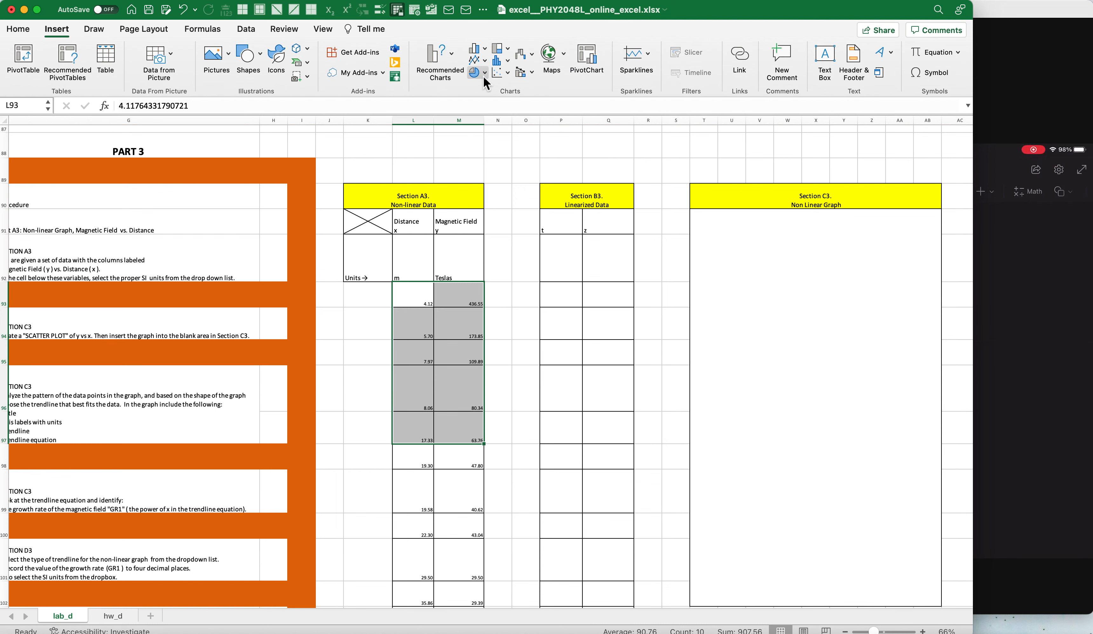
click(498, 72)
click(522, 123)
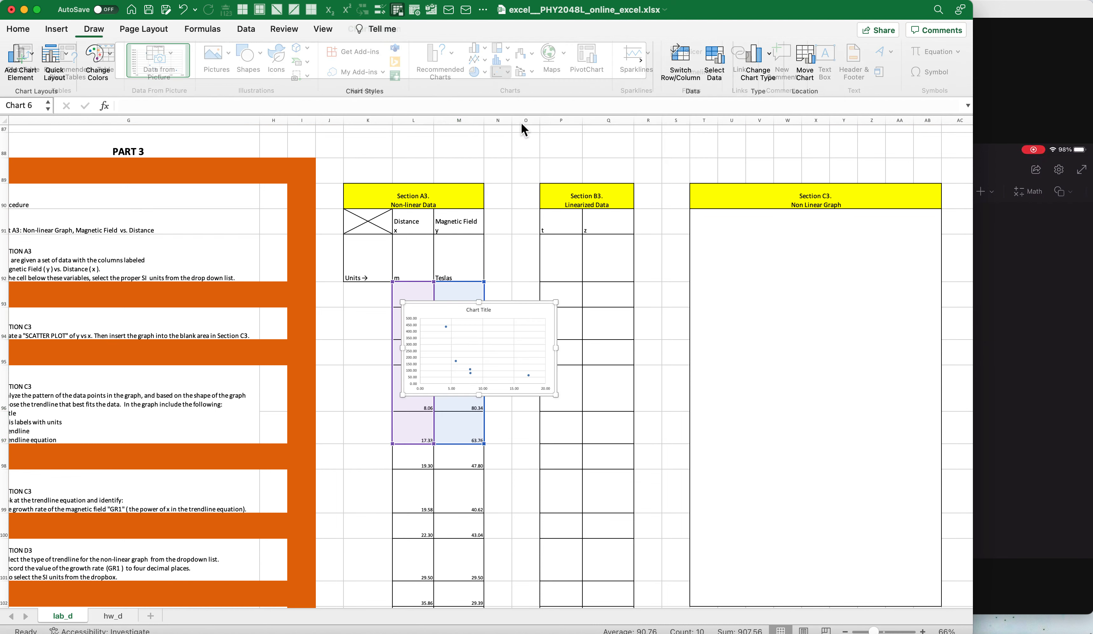
Move the new scatter plot into the Section C3 Non Linear Graph area and enlarge it to nearly the area's width.
drag(517, 316, 804, 257)
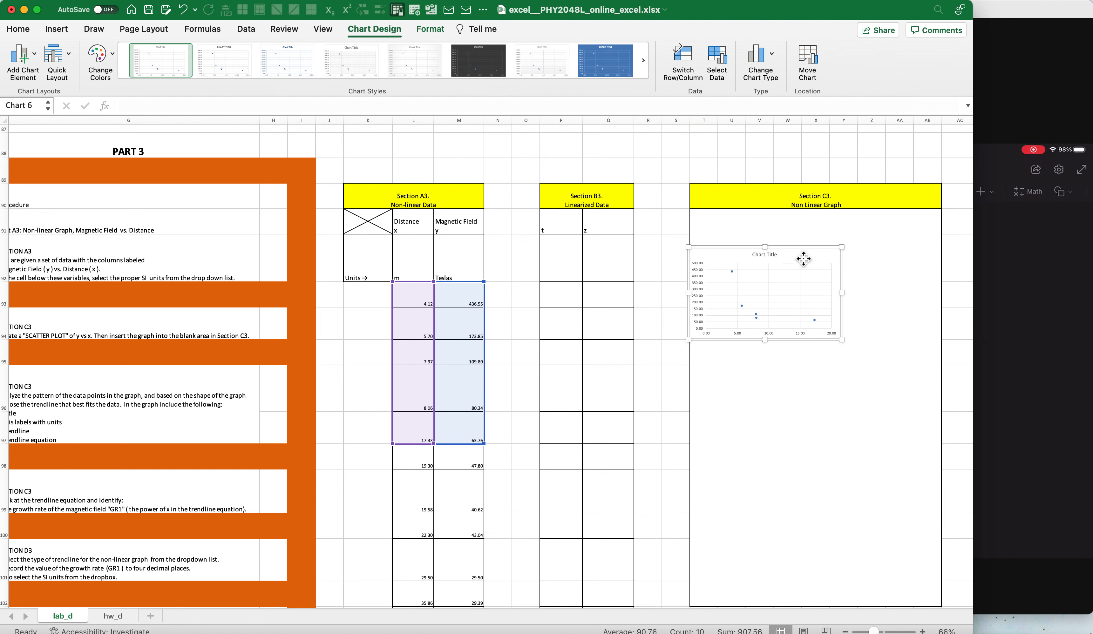
drag(842, 340, 909, 417)
scroll(874, 444, right, 3)
scroll(873, 444, right, 5)
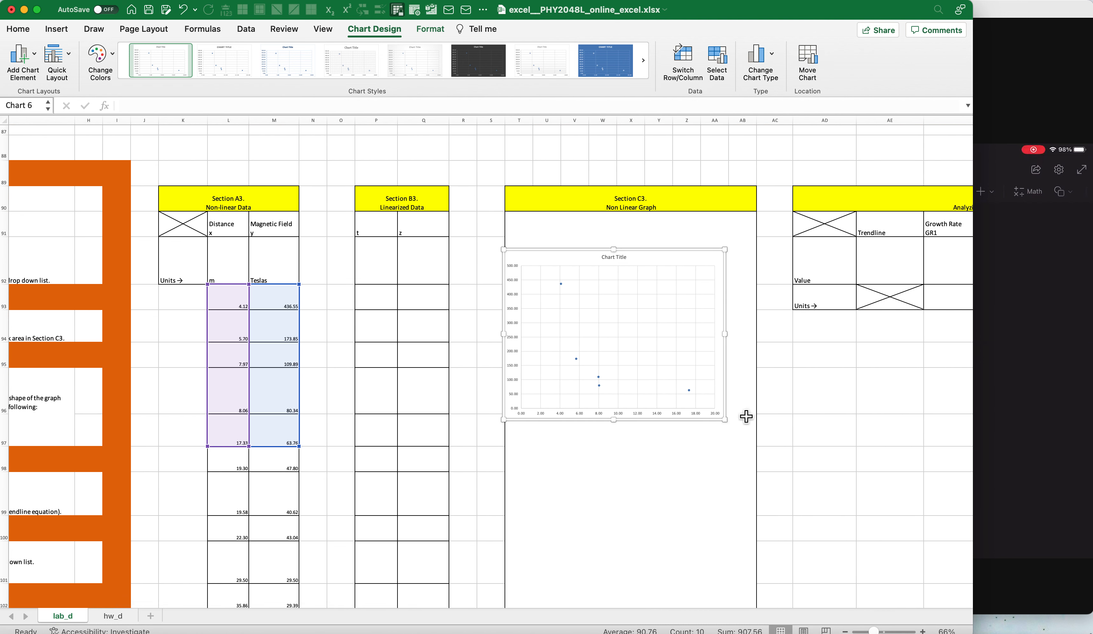
Examine the plotted data points and shift the scatter plot to the middle of the Section C3 area.
click(600, 377)
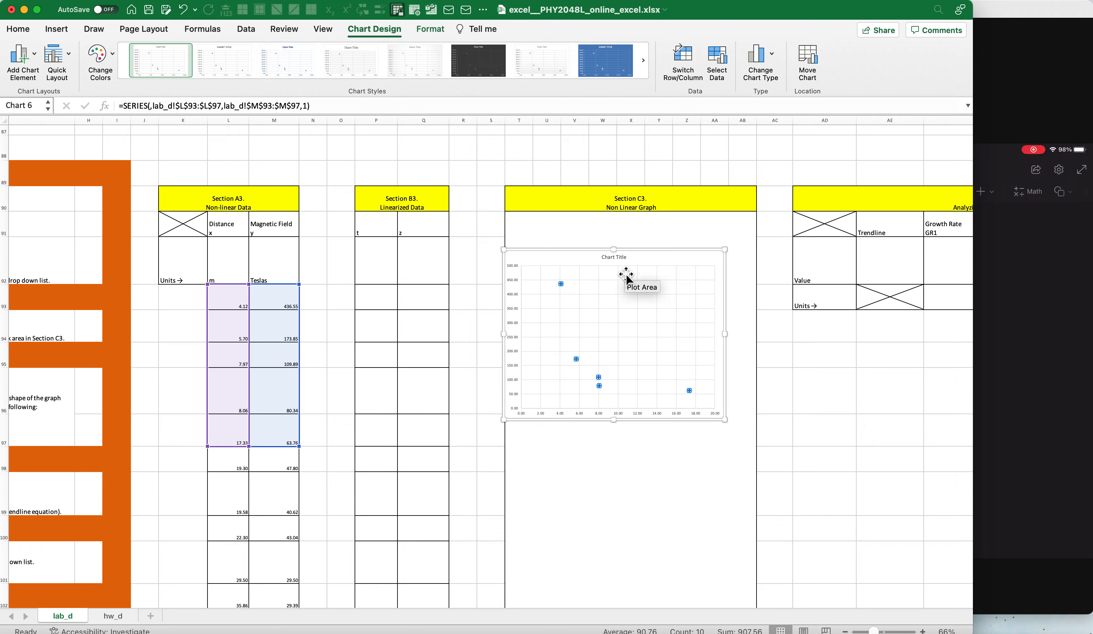
scroll(629, 278, up, 3)
scroll(628, 274, up, 5)
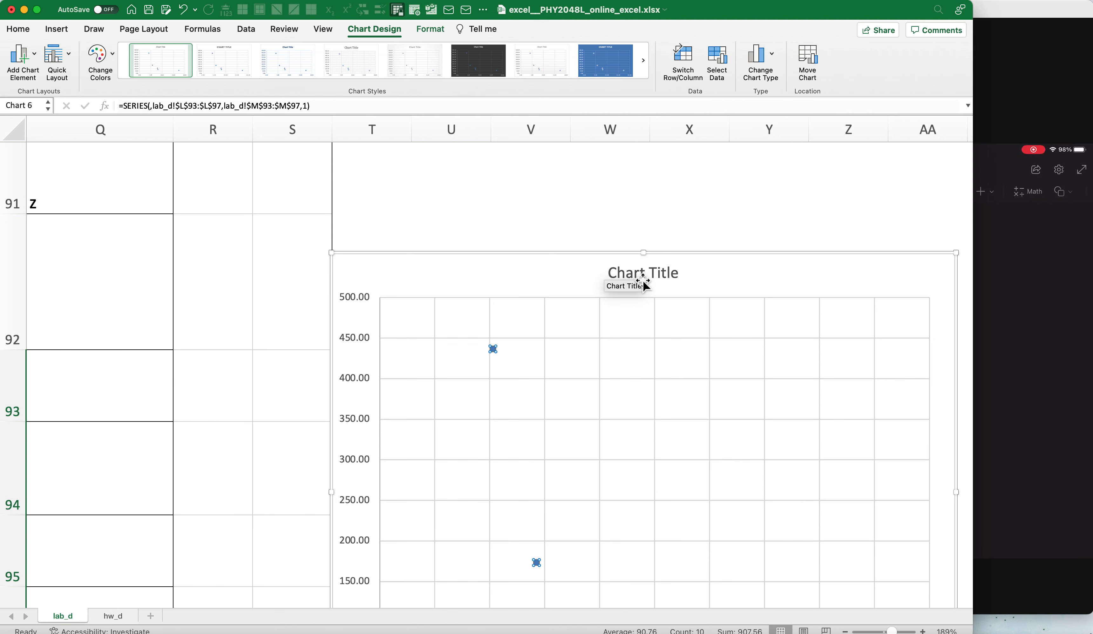
scroll(647, 284, down, 5)
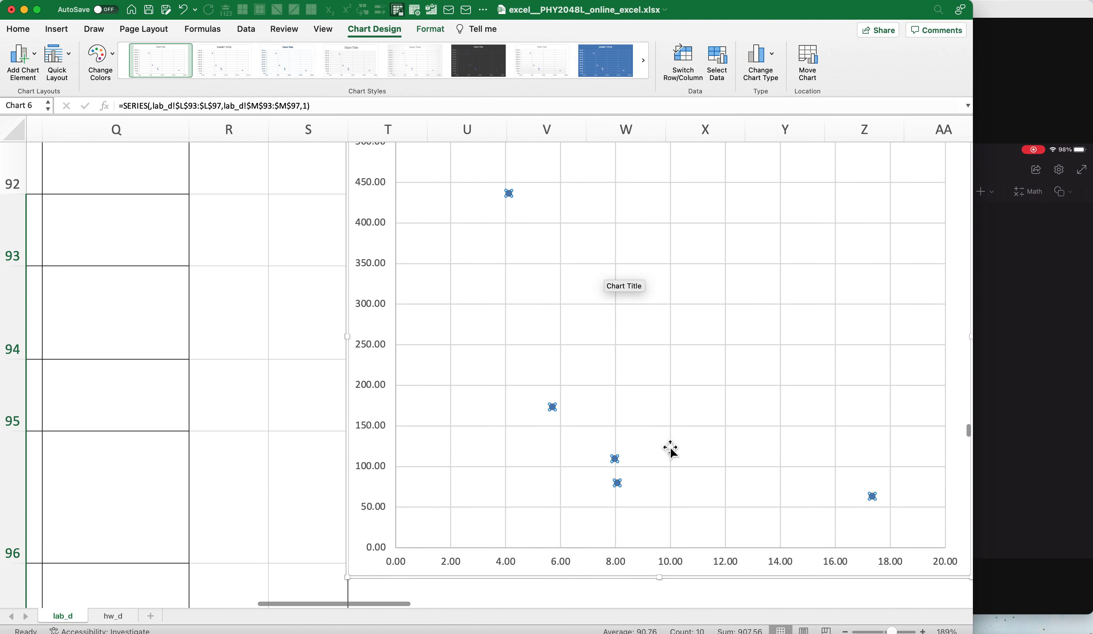
scroll(669, 537, down, 3)
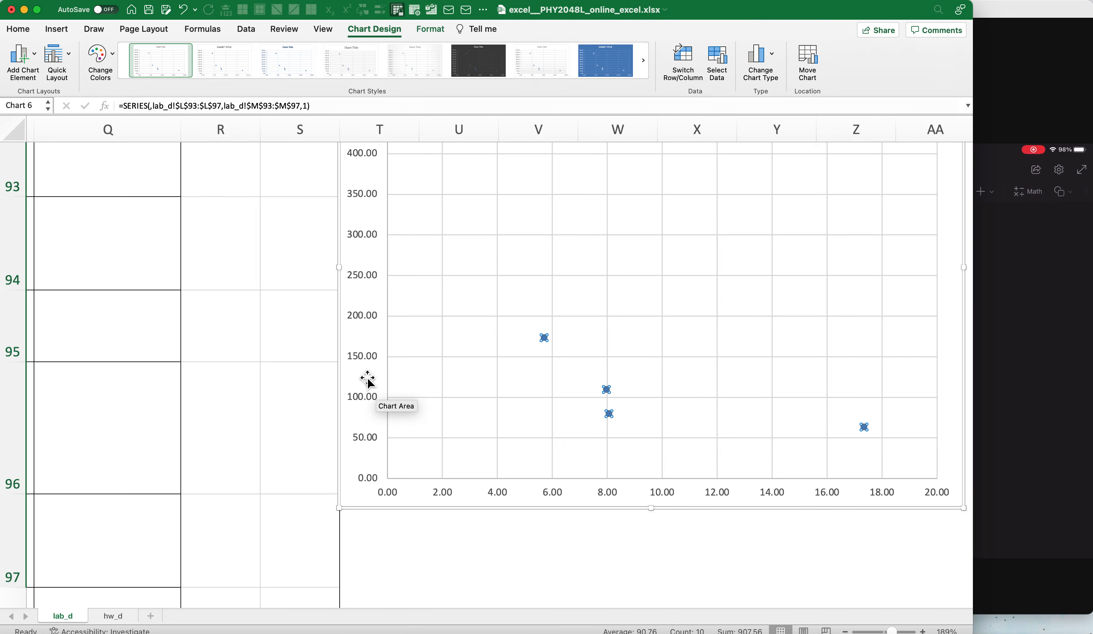
scroll(367, 380, down, 5)
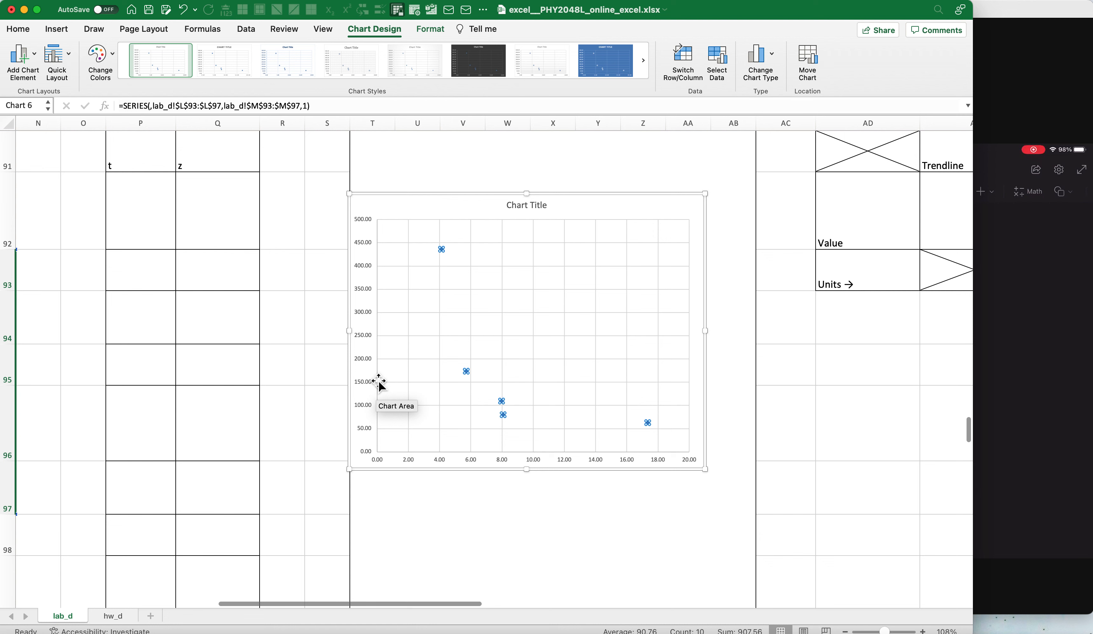
drag(569, 218, 616, 214)
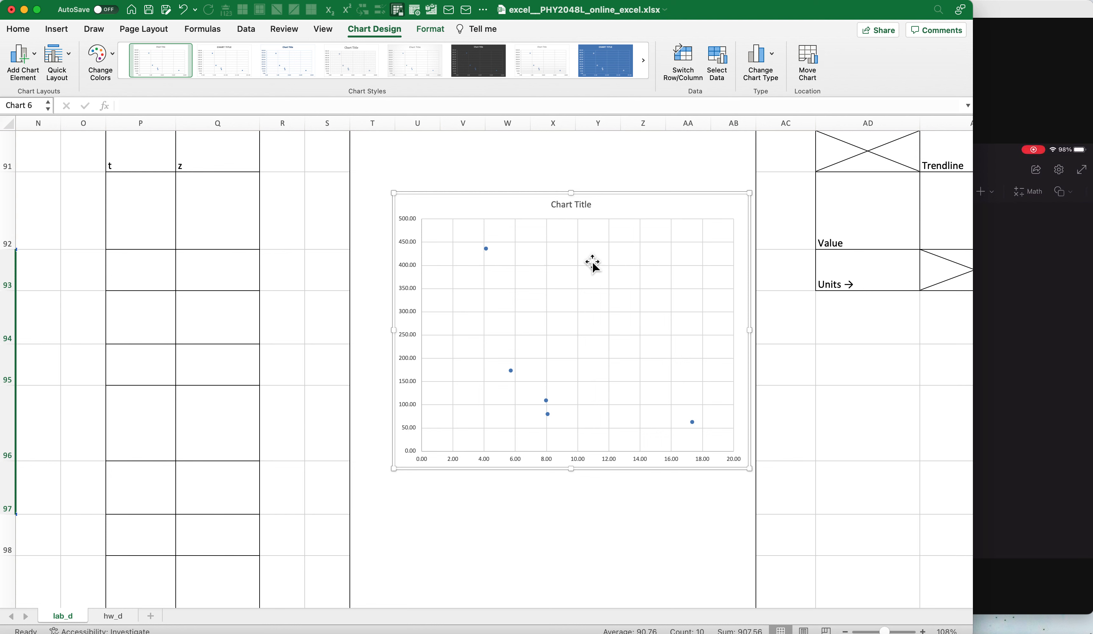
click(512, 372)
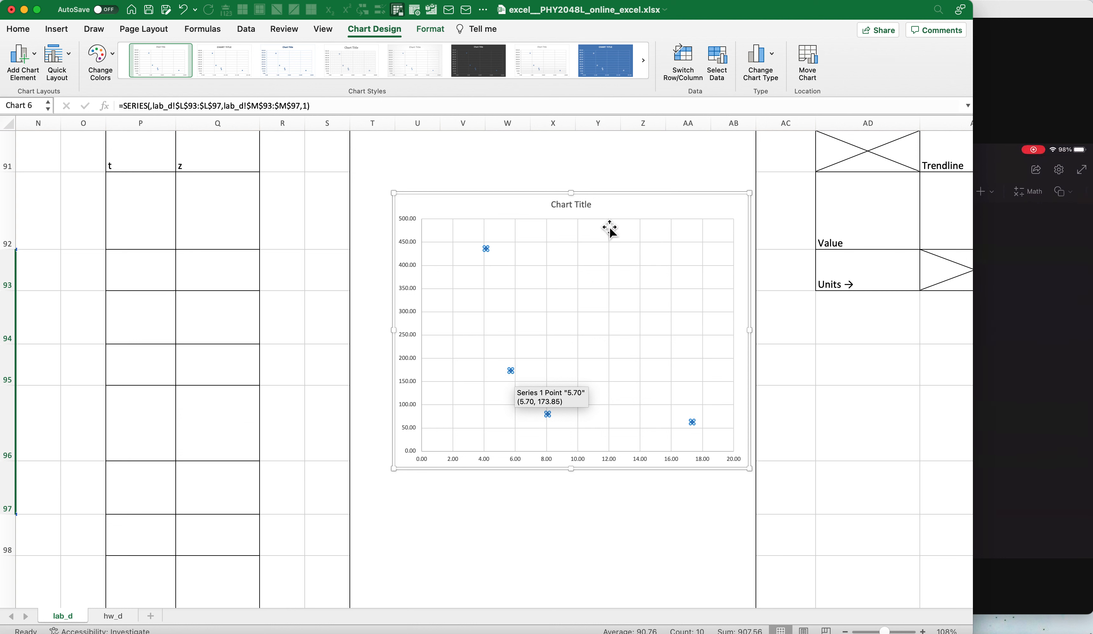
click(619, 215)
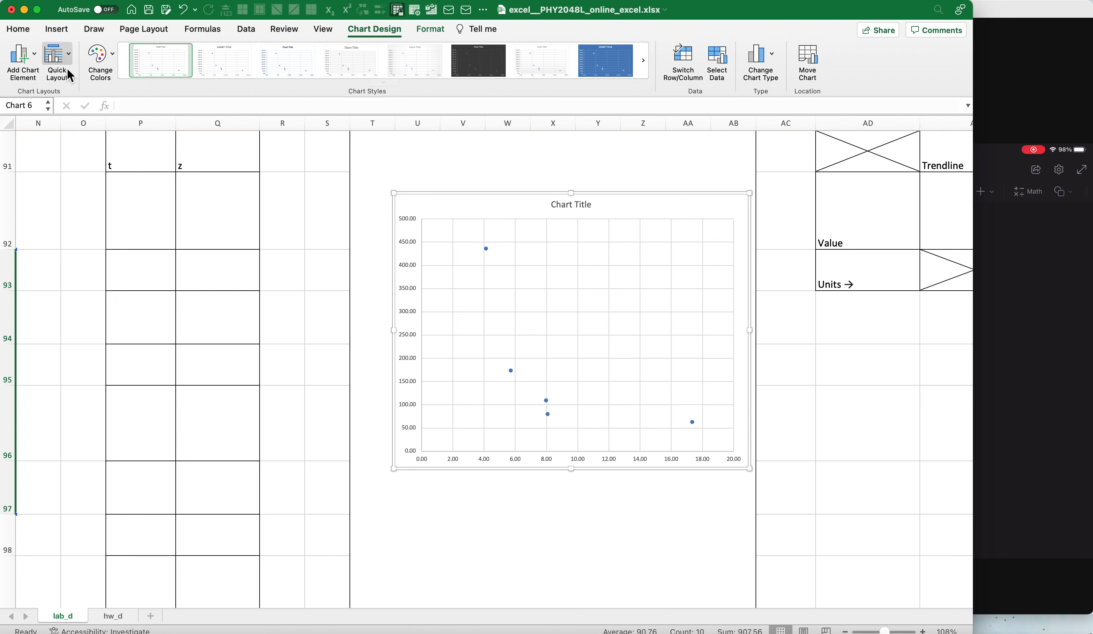
click(22, 67)
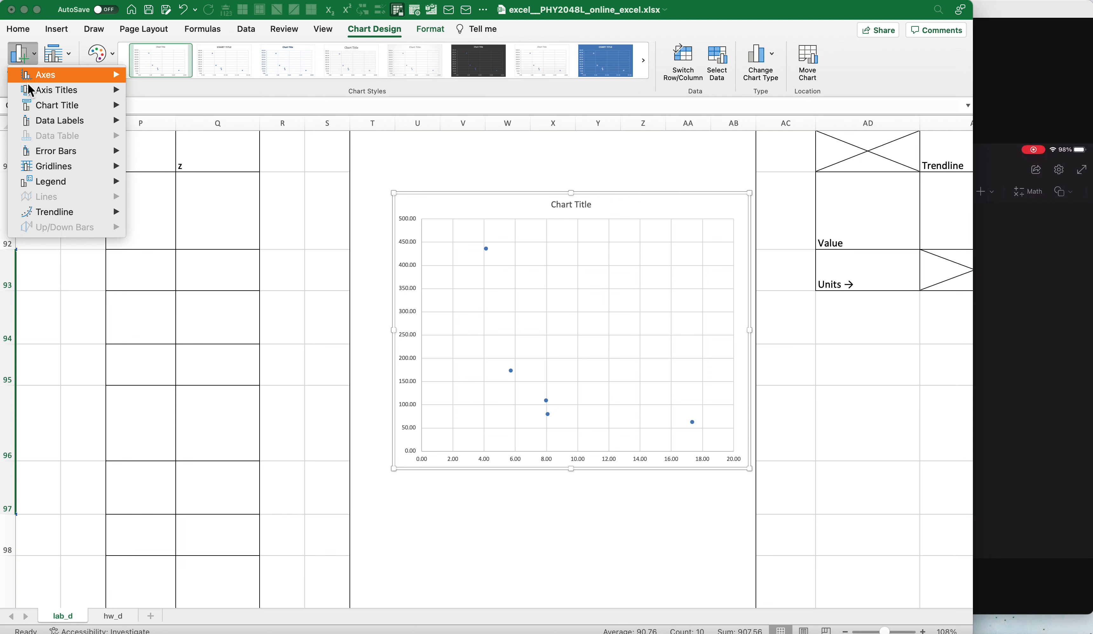
mouse_move(62, 217)
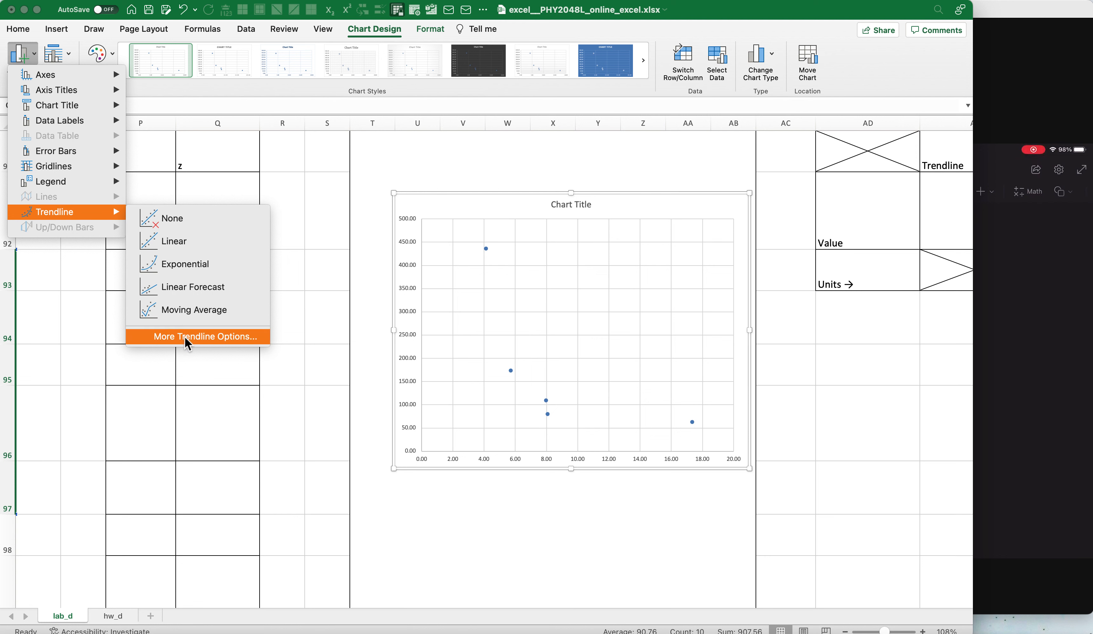
click(623, 220)
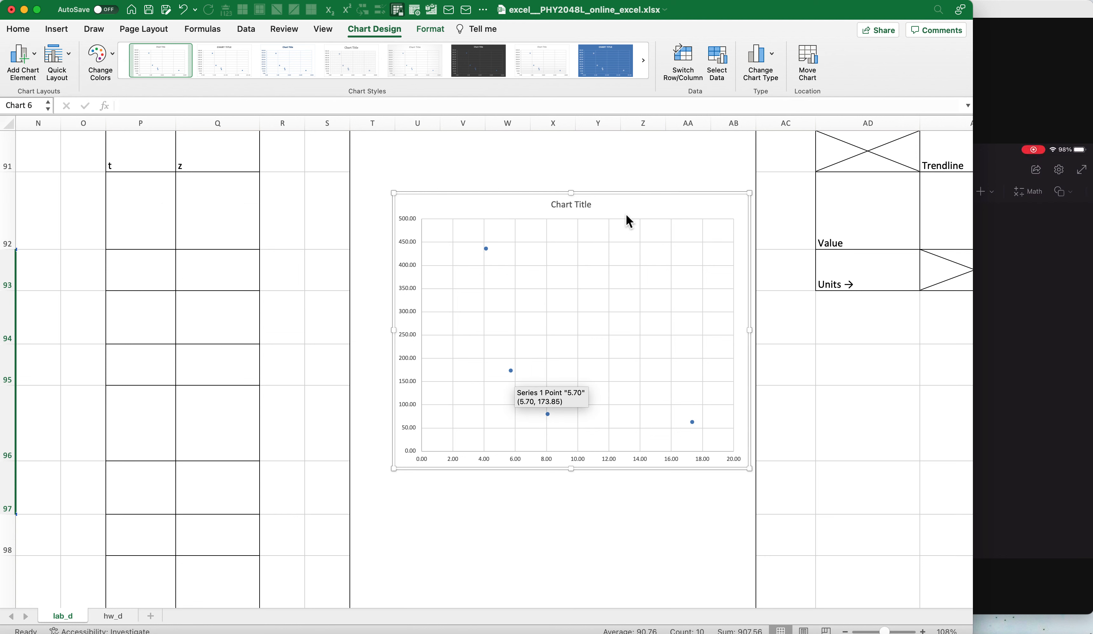
Add a Power trendline to the scatter plot's data series and display its equation on the chart.
click(511, 370)
right_click(512, 371)
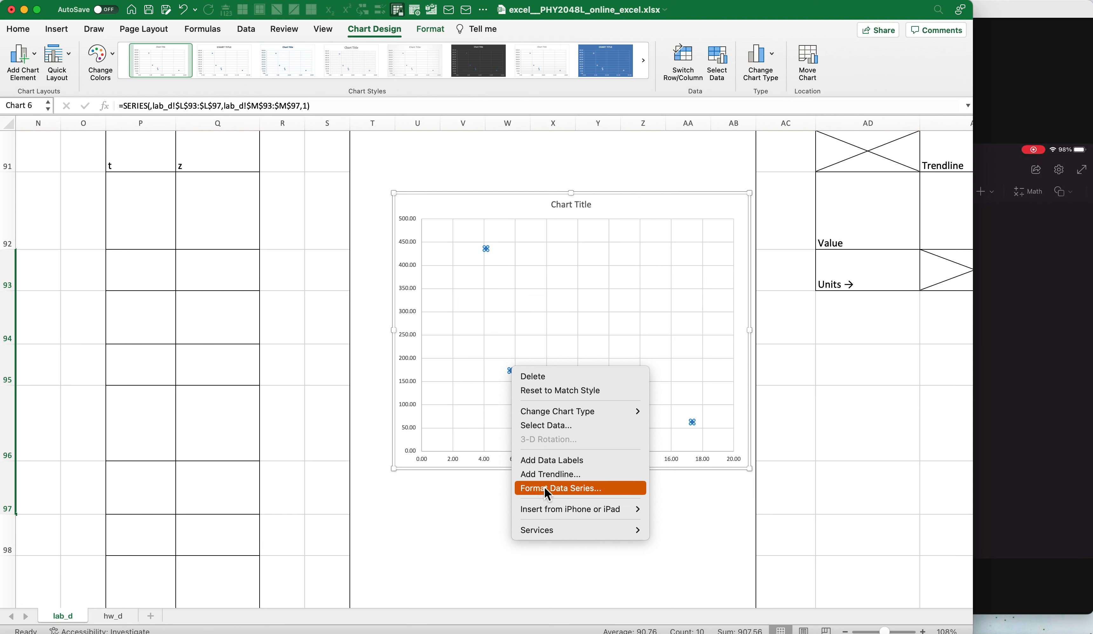
click(550, 475)
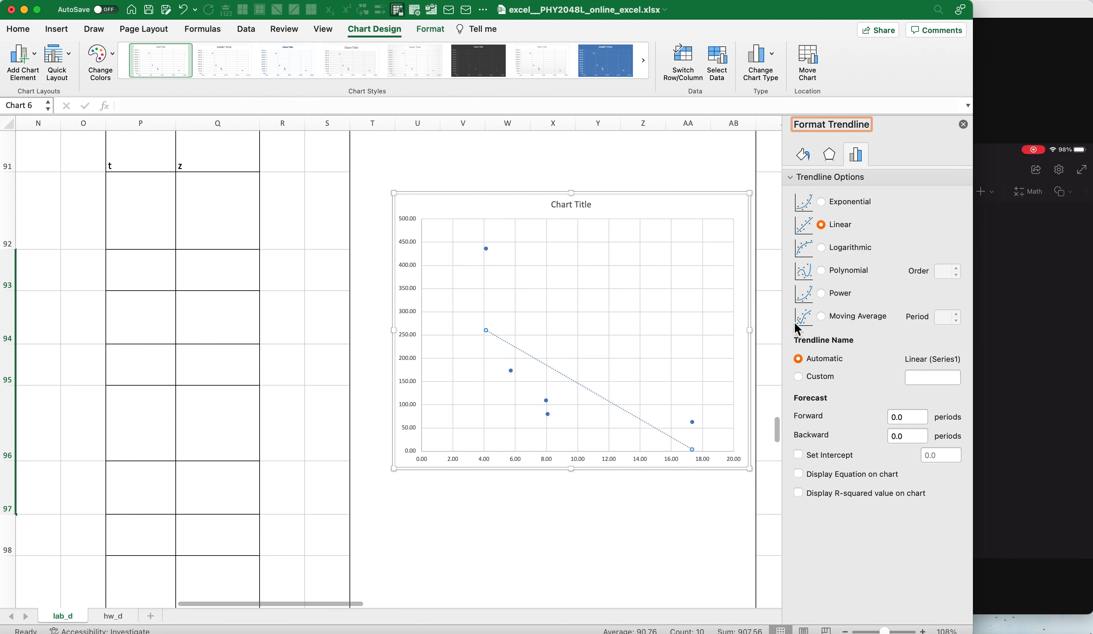
click(821, 294)
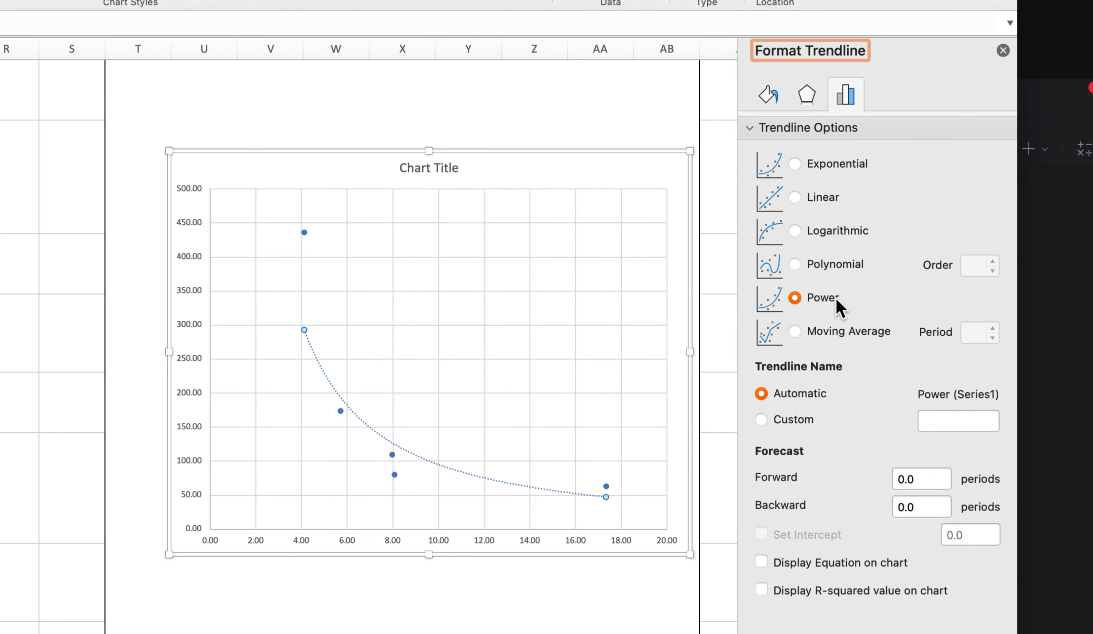
click(762, 561)
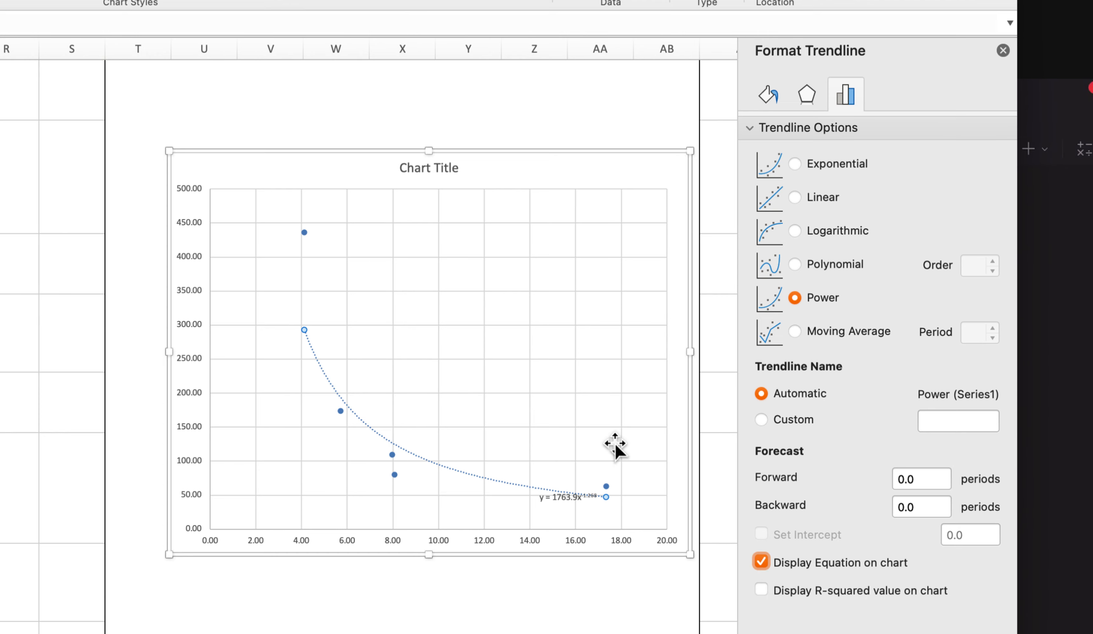
Move the trendline equation to the empty area above the curve and set its font size to 18.
click(558, 500)
drag(557, 501, 492, 272)
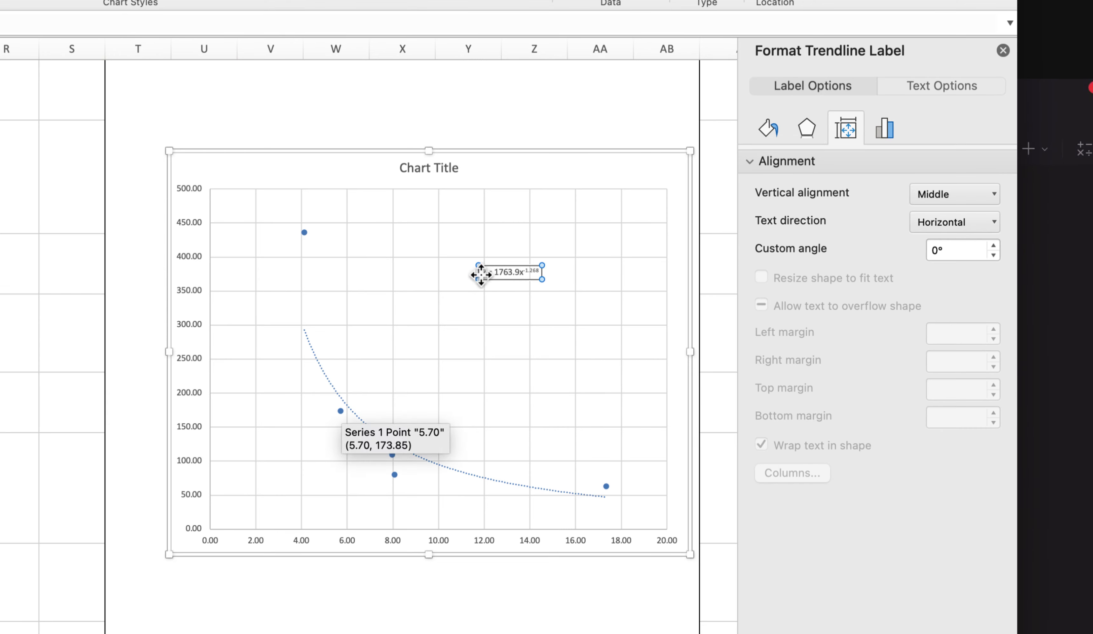
drag(525, 272, 546, 272)
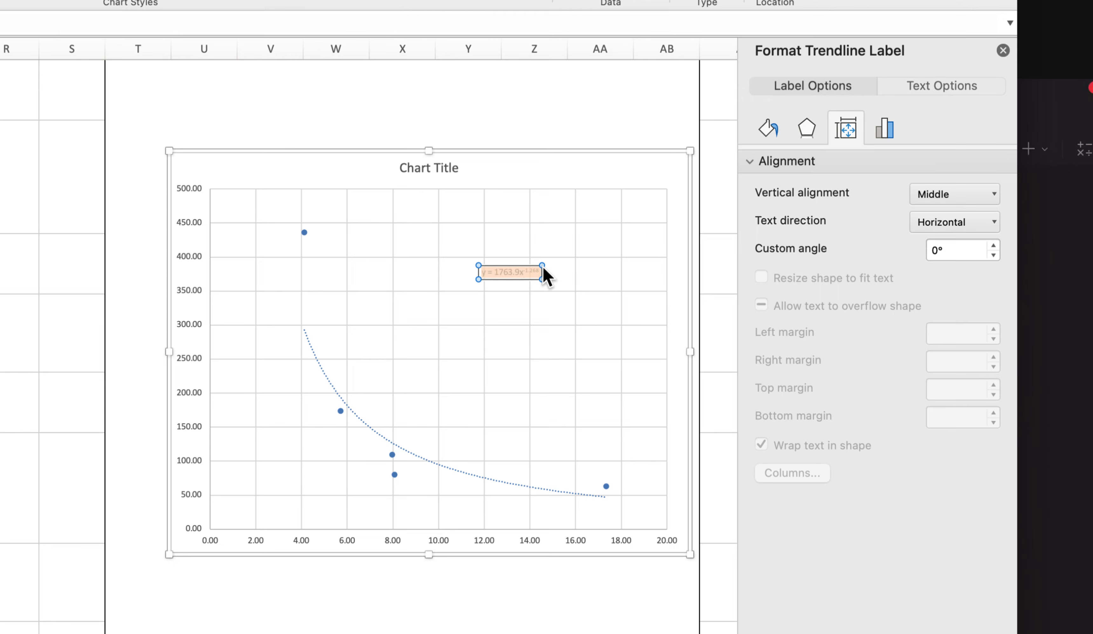
right_click(529, 270)
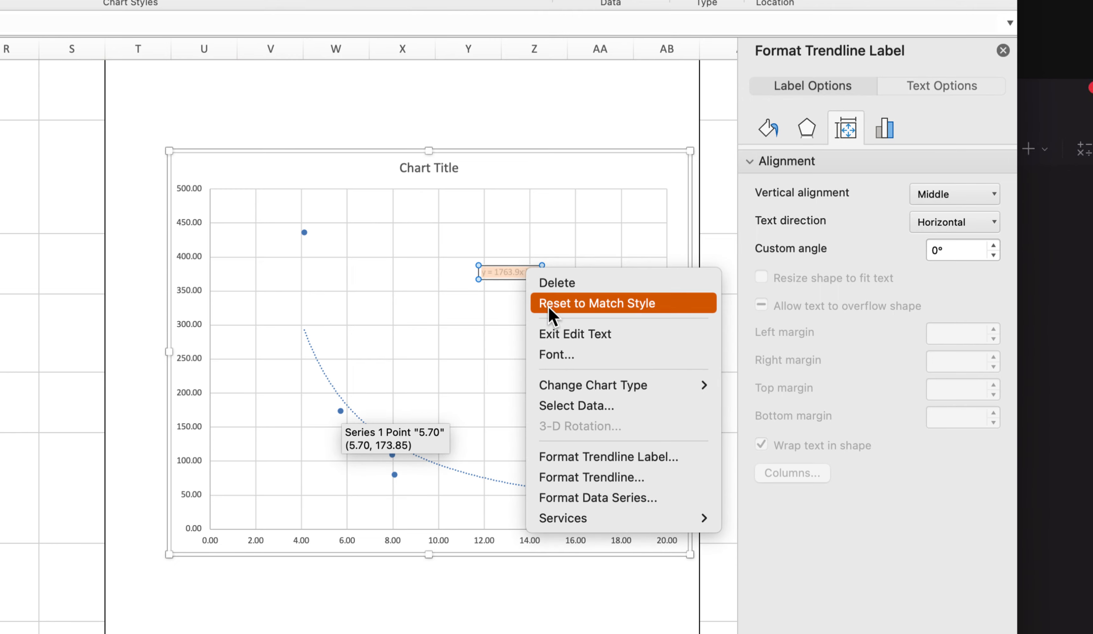
click(573, 355)
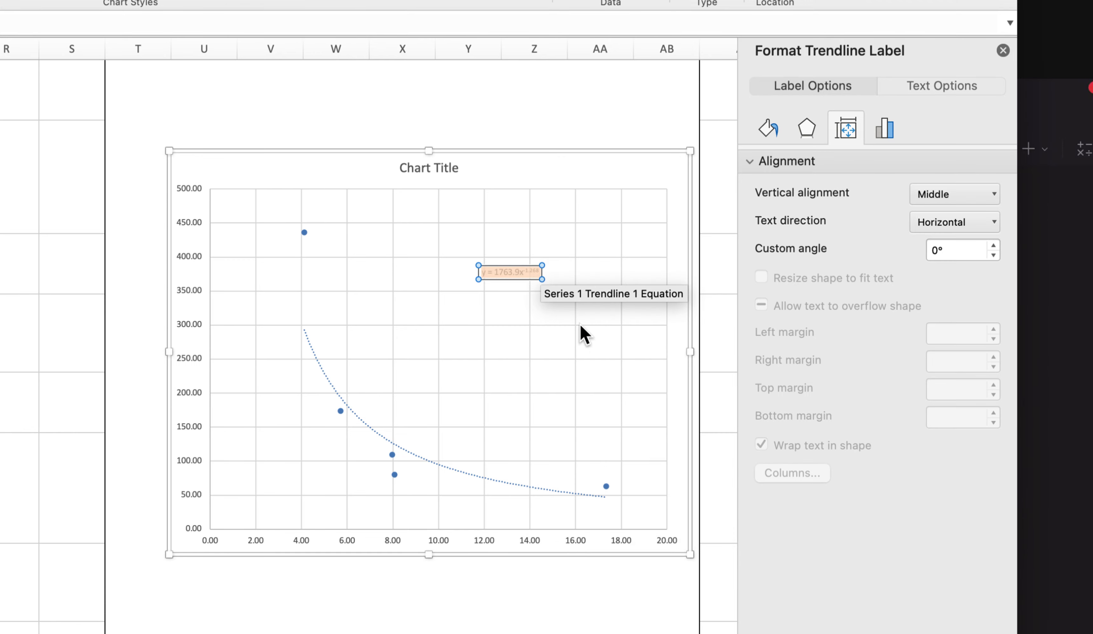
click(559, 100)
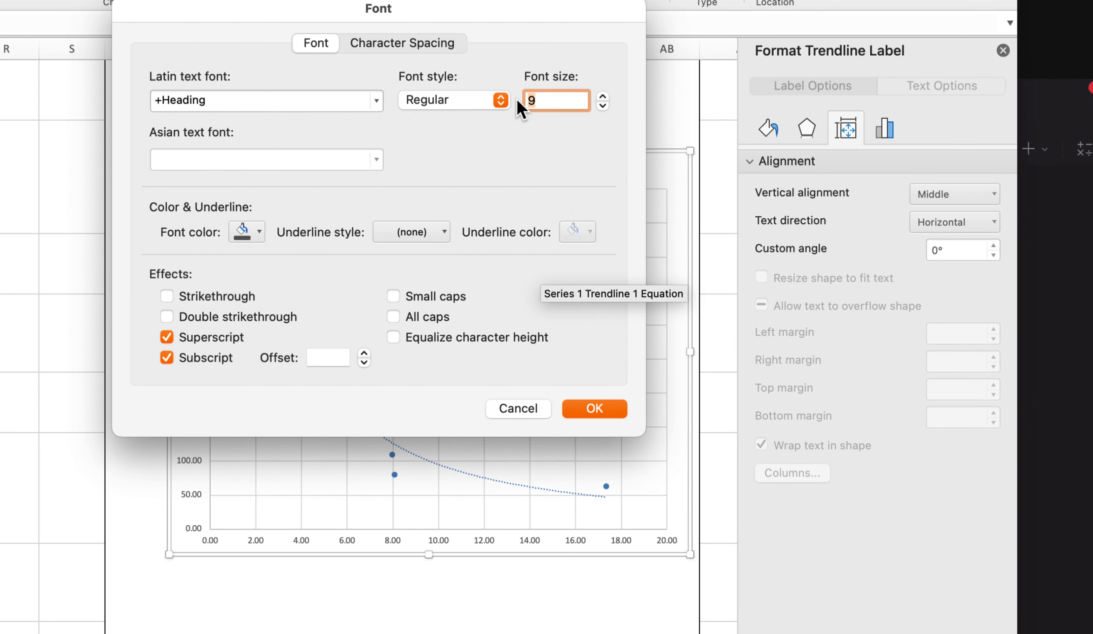
text(18)
key(Return)
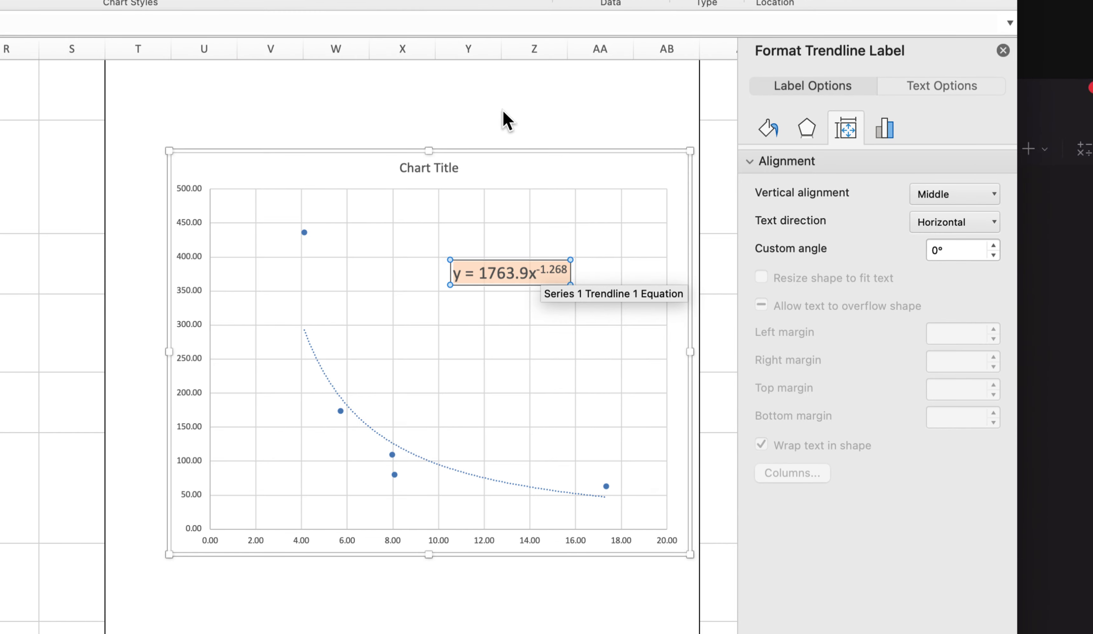
click(538, 327)
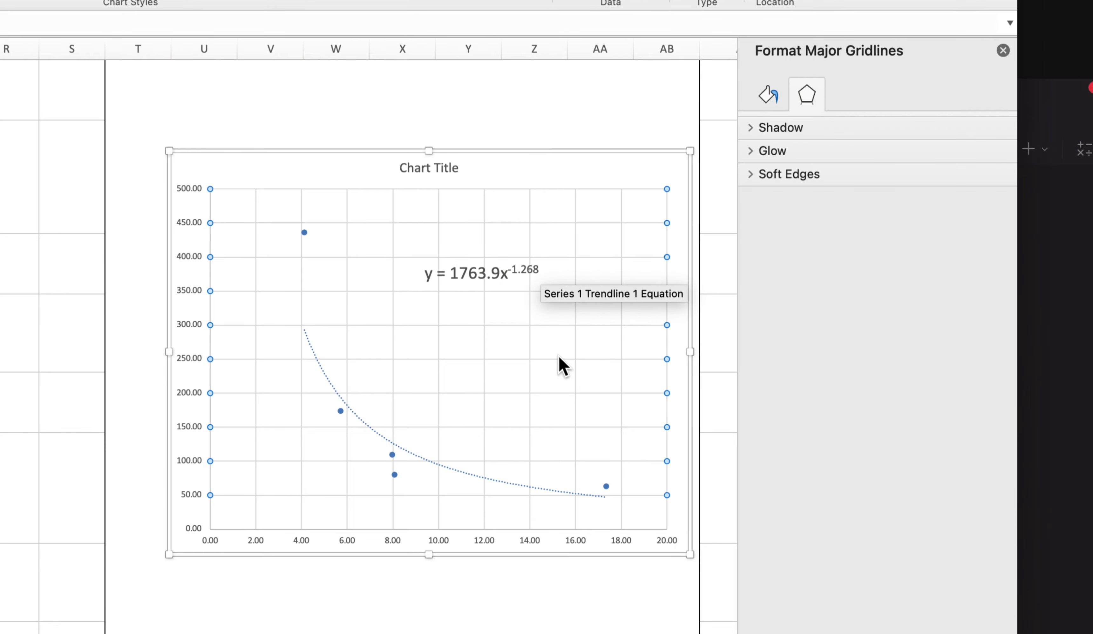
Close the chart formatting pane and shift the scatter plot slightly up and left within Section C3.
scroll(559, 365, down, 3)
click(1003, 51)
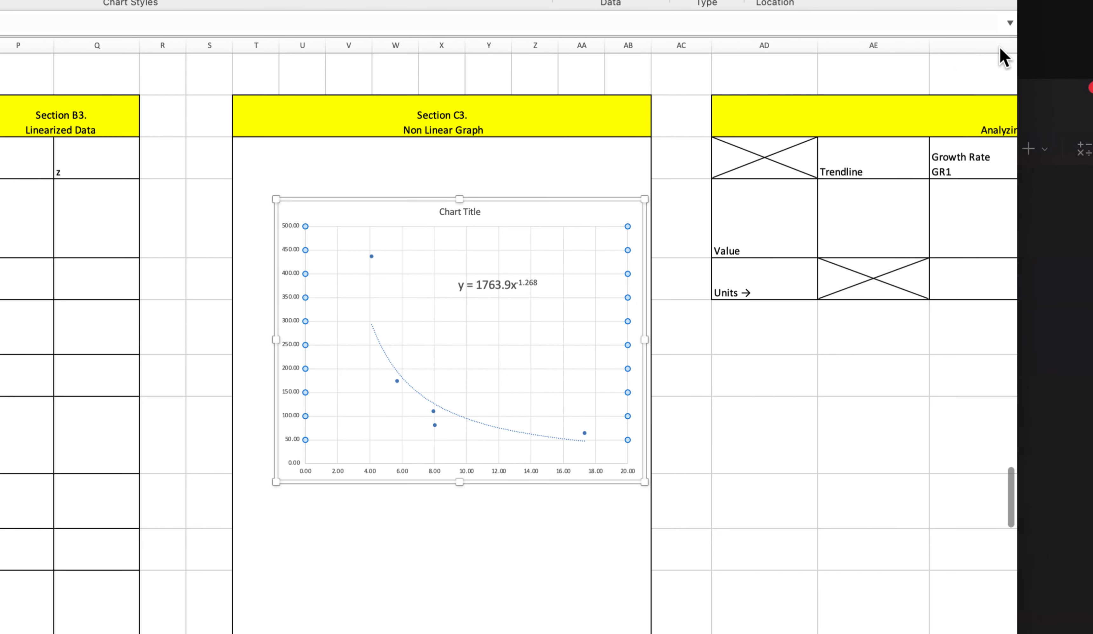
drag(625, 215, 612, 195)
Set the Trendline value in the Section D3 Analyzing Non-Linear Graph table to Power.
scroll(717, 231, right, 2)
scroll(717, 232, down, 1)
click(788, 210)
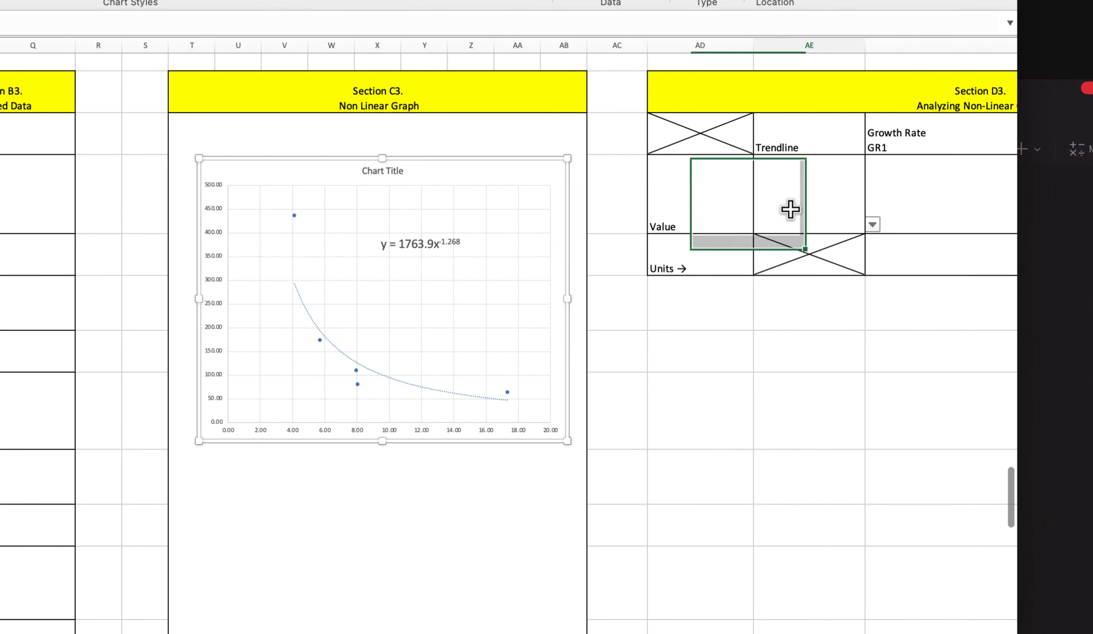
click(872, 224)
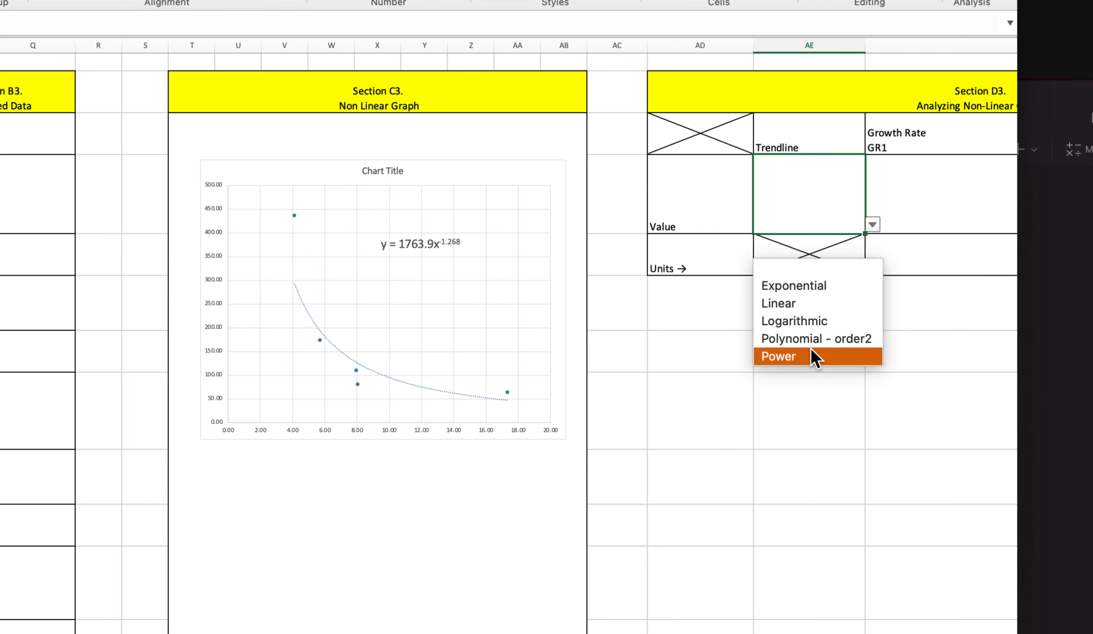
click(813, 357)
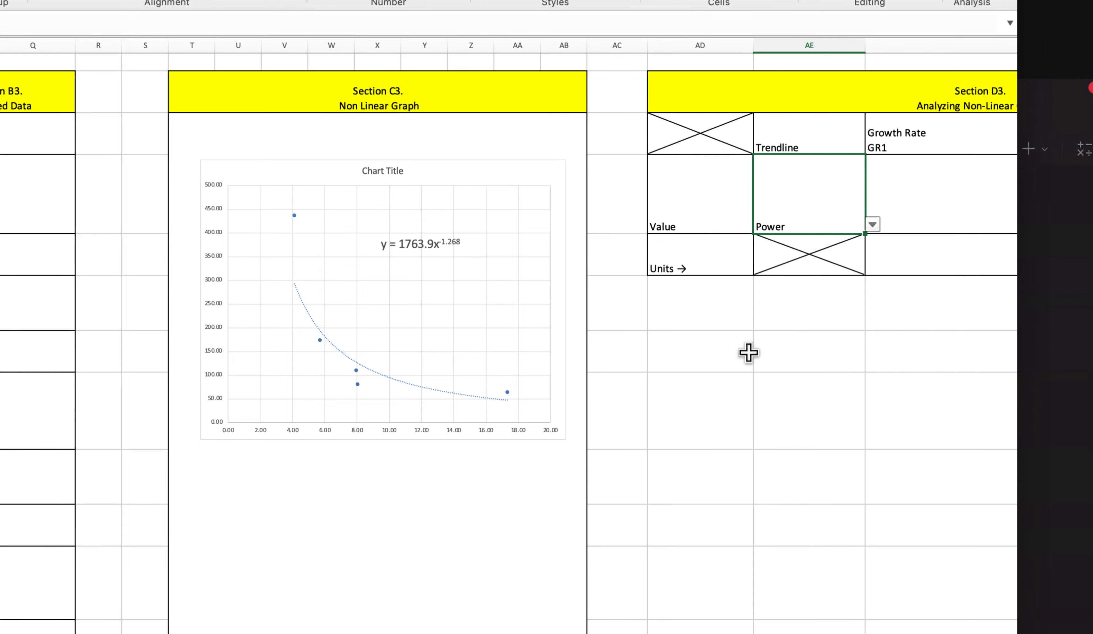
Examine the trendline equation's exponent against the Growth Rate GR1 entry required in Section D3.
scroll(748, 352, right, 5)
scroll(748, 353, down, 1)
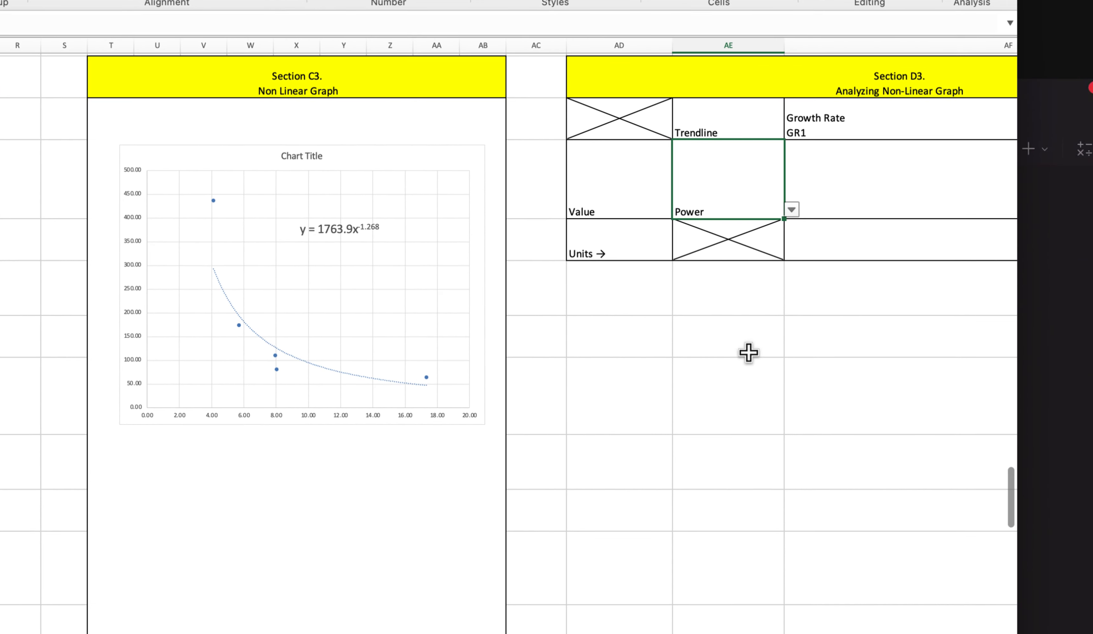
scroll(749, 353, right, 1)
scroll(748, 352, up, 1)
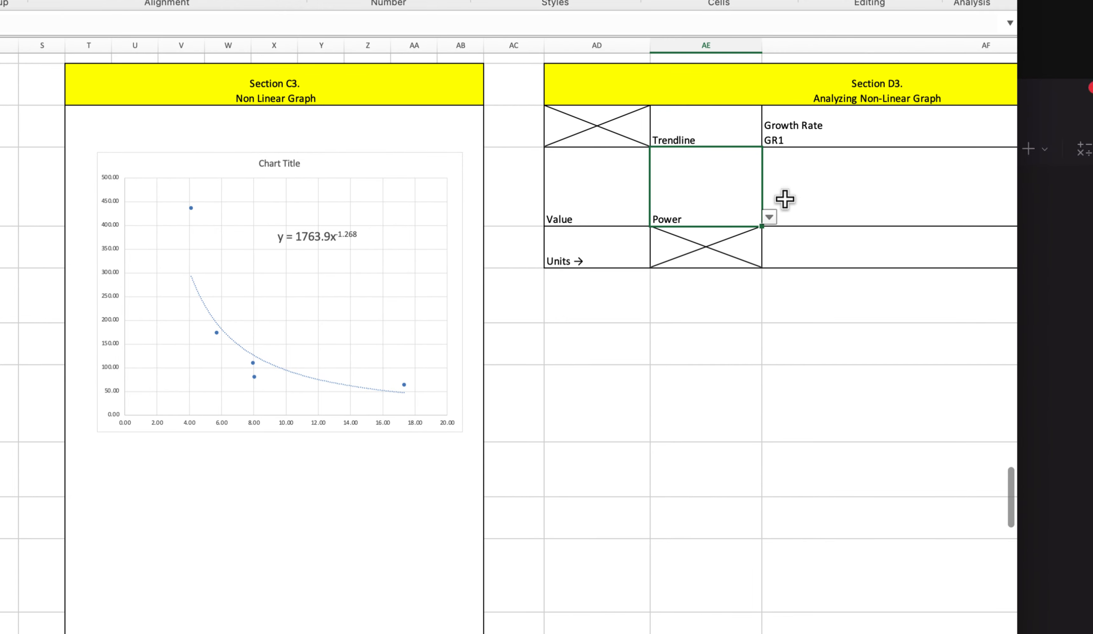
scroll(365, 250, up, 5)
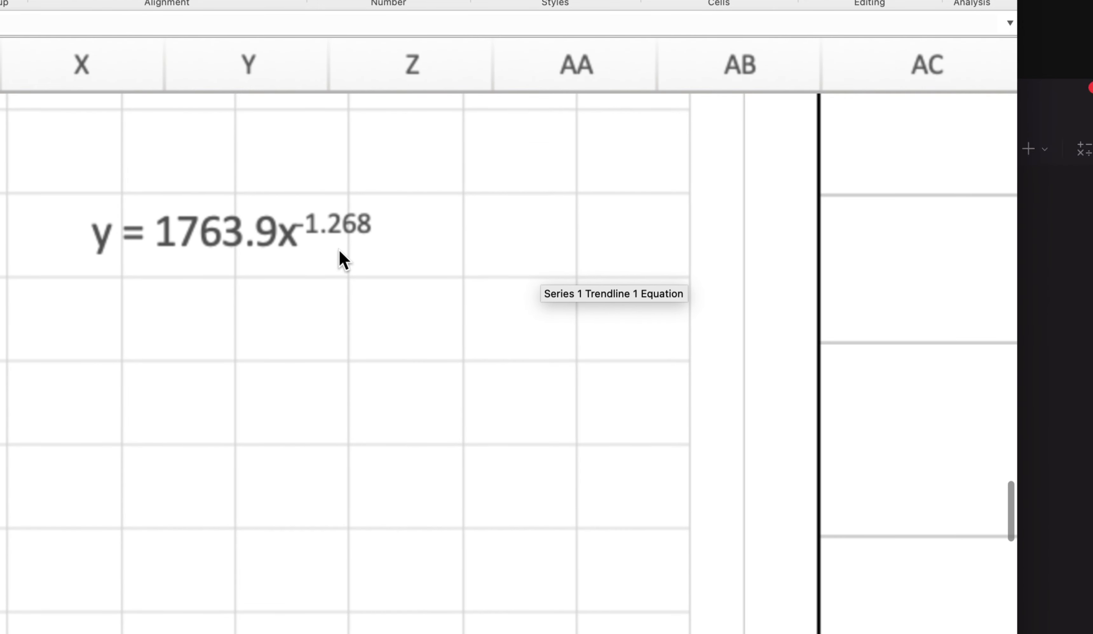
scroll(336, 257, up, 3)
scroll(337, 257, left, 2)
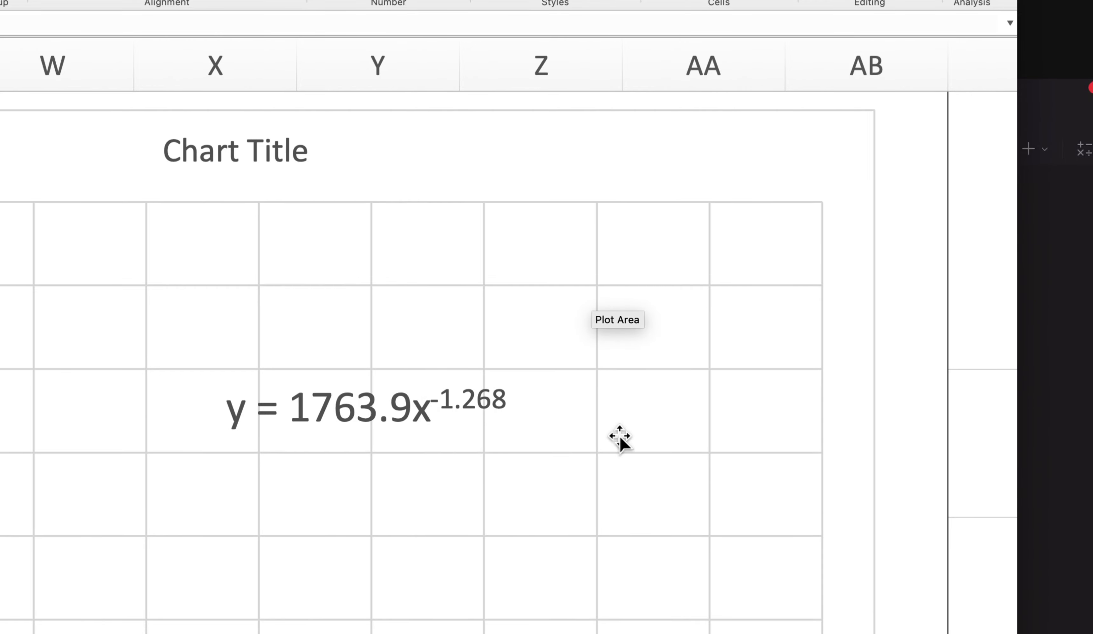
scroll(619, 440, right, 2)
scroll(618, 433, down, 6)
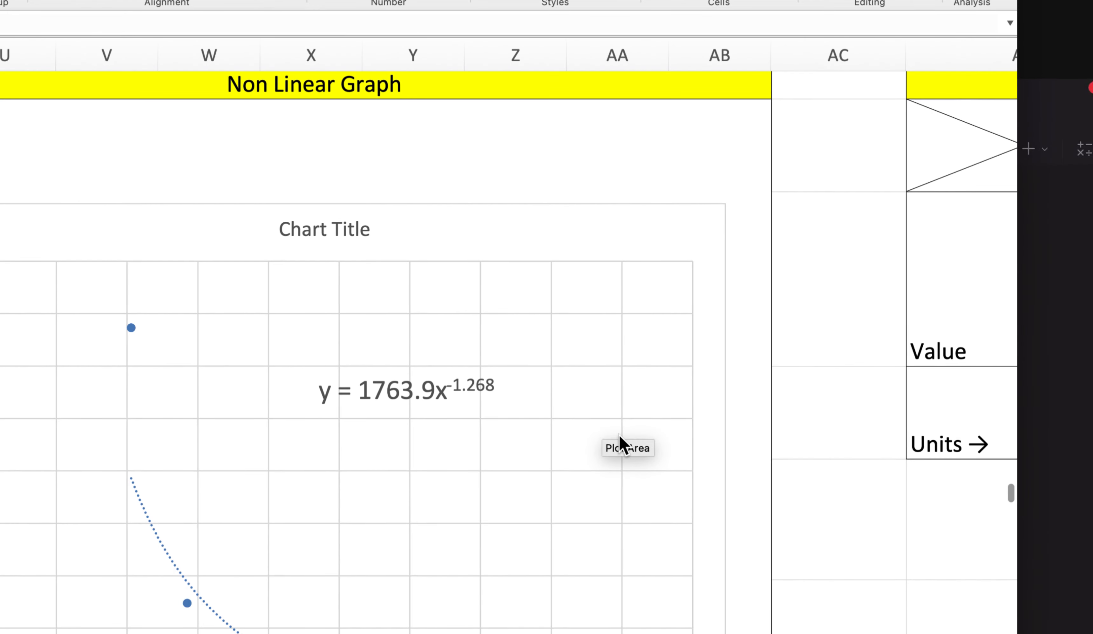
scroll(620, 436, right, 8)
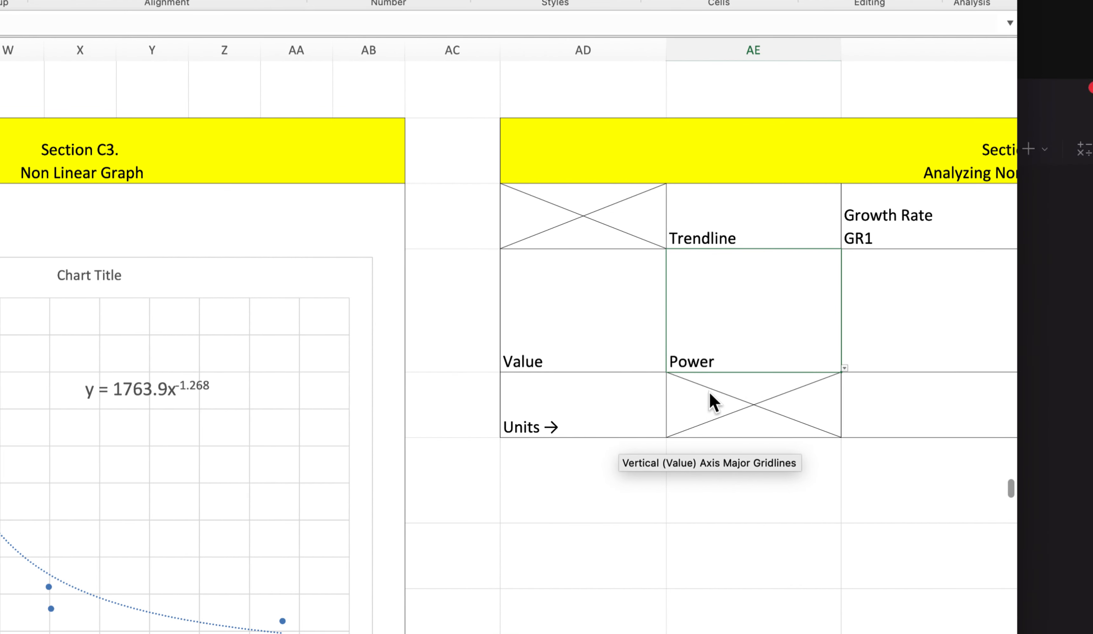
Try to enter the Growth Rate GR1 value, starting with -1., in cell AF92 of Section D3.
scroll(853, 347, right, 1)
click(853, 348)
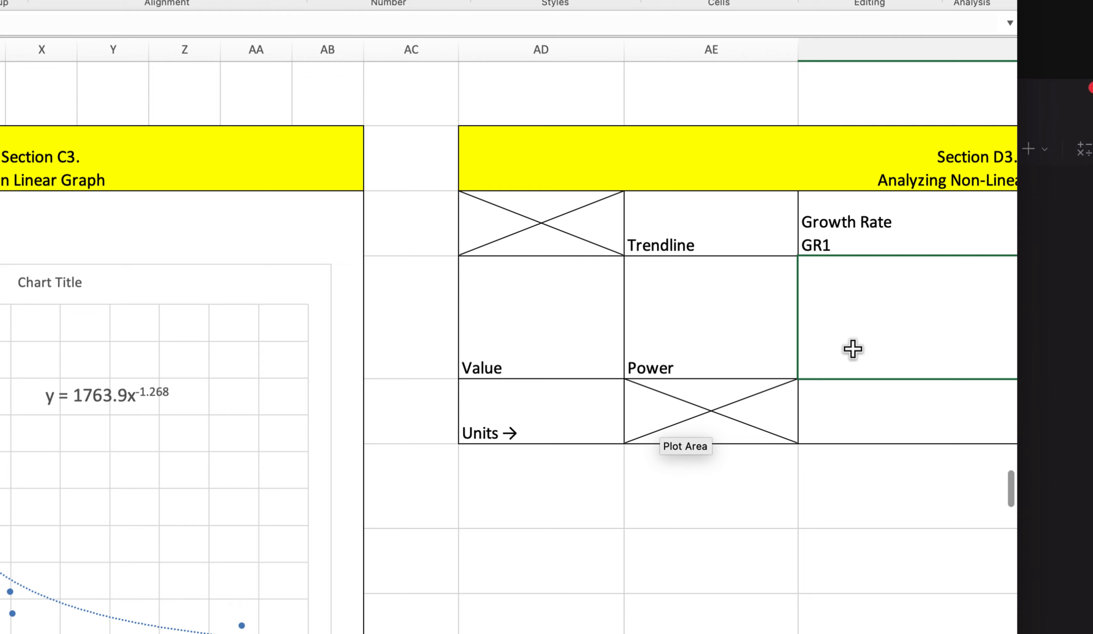
text(-1.)
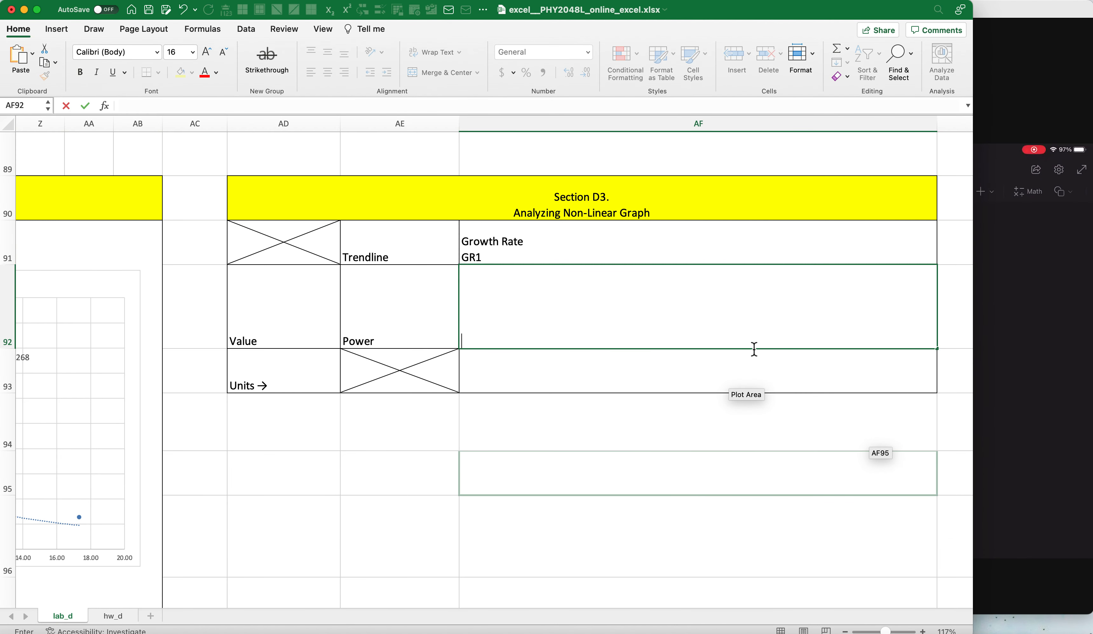
scroll(754, 349, left, 5)
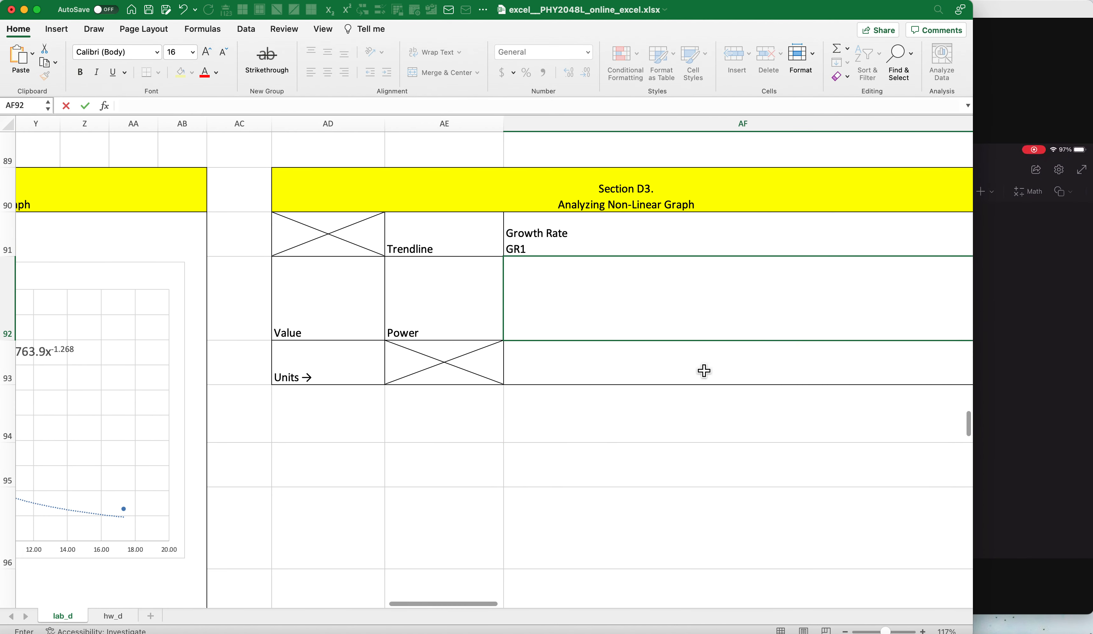
click(708, 322)
text(-1.)
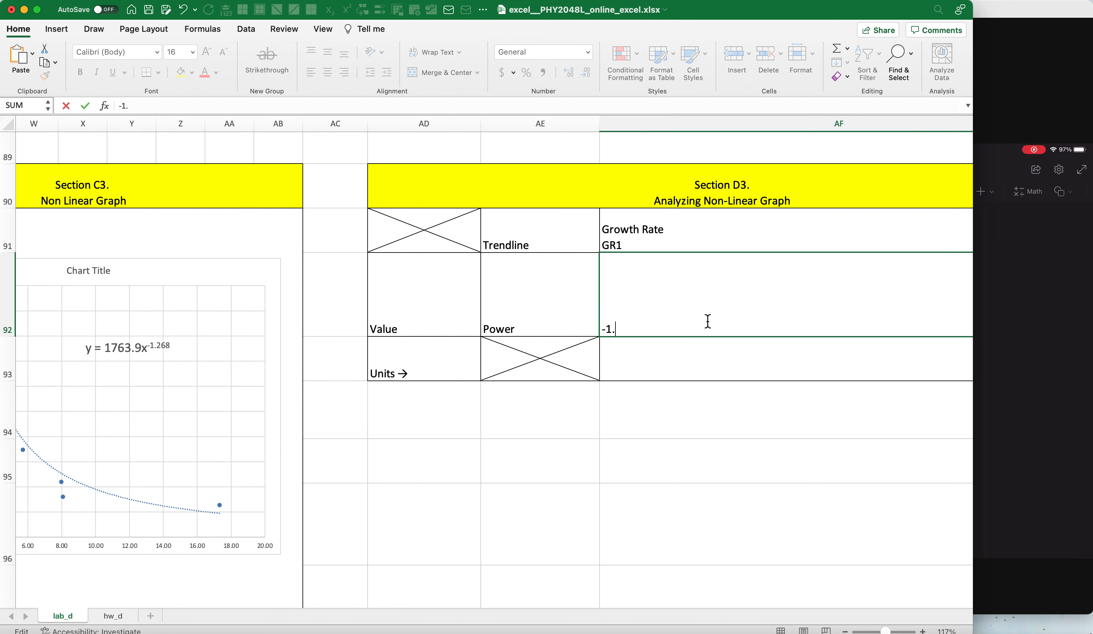
key(Return)
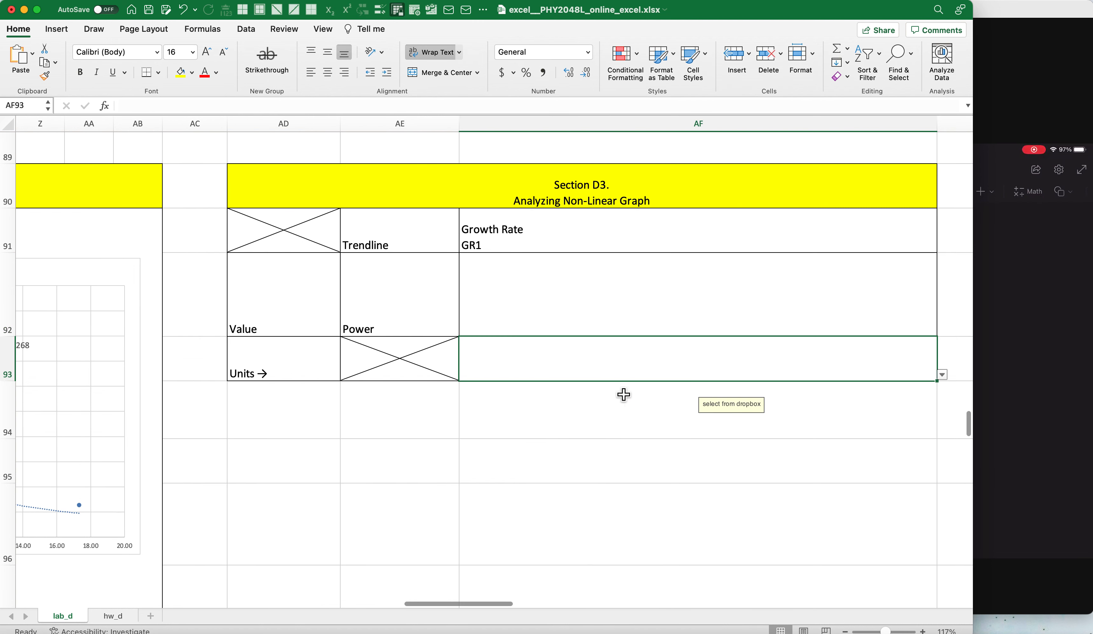
Review the earlier parts of the lab sheet back to the Linearized Graph in Section F1.
scroll(634, 378, left, 5)
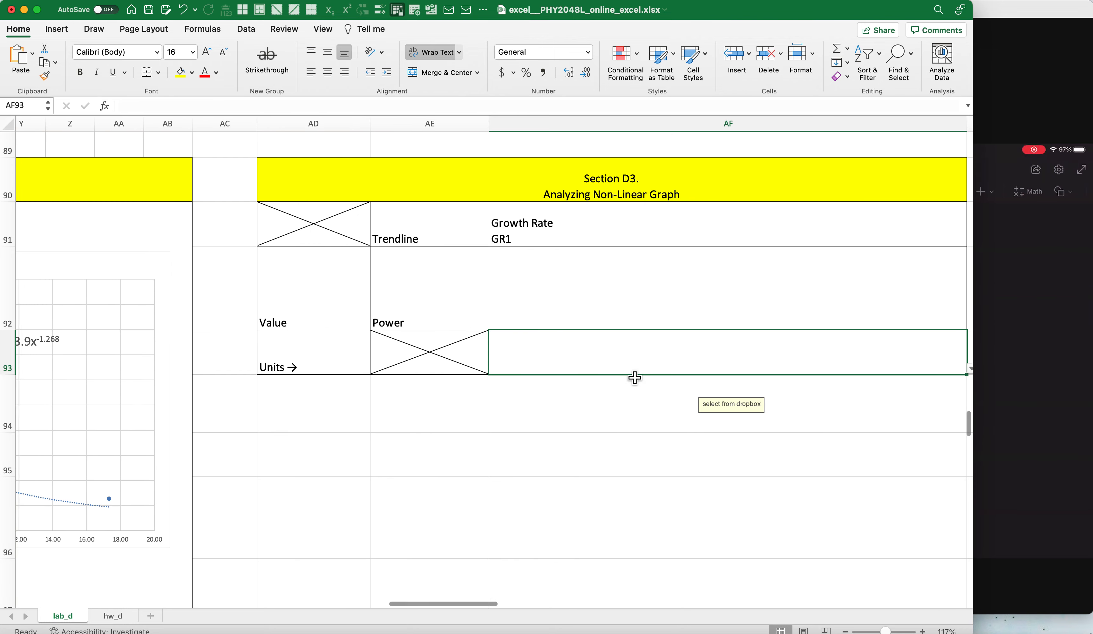
scroll(641, 379, left, 5)
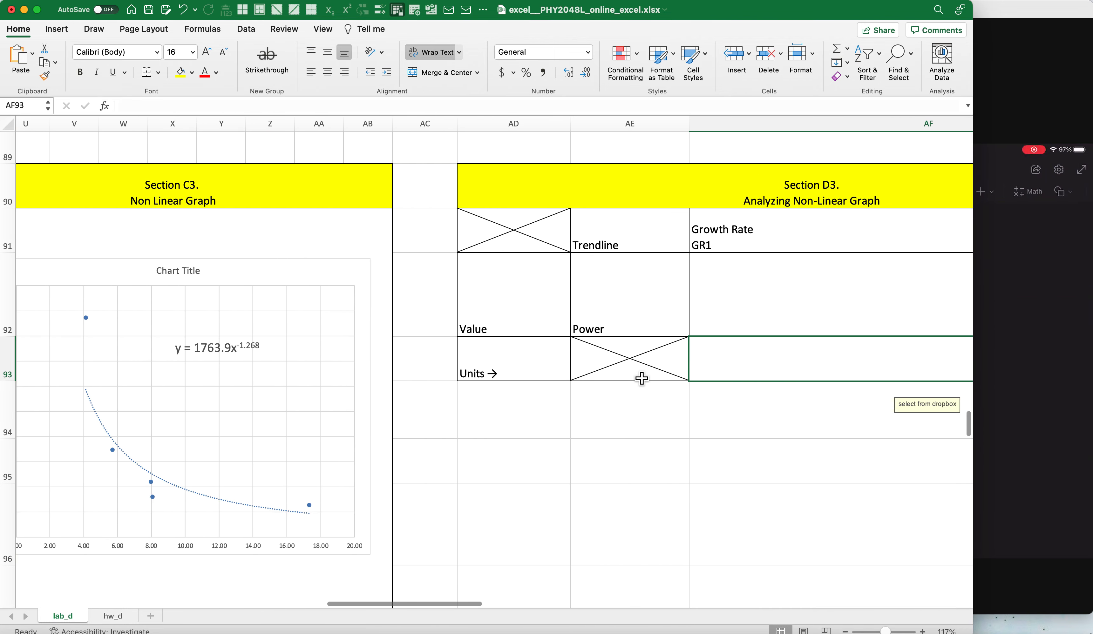
scroll(641, 378, down, 5)
scroll(642, 378, down, 10)
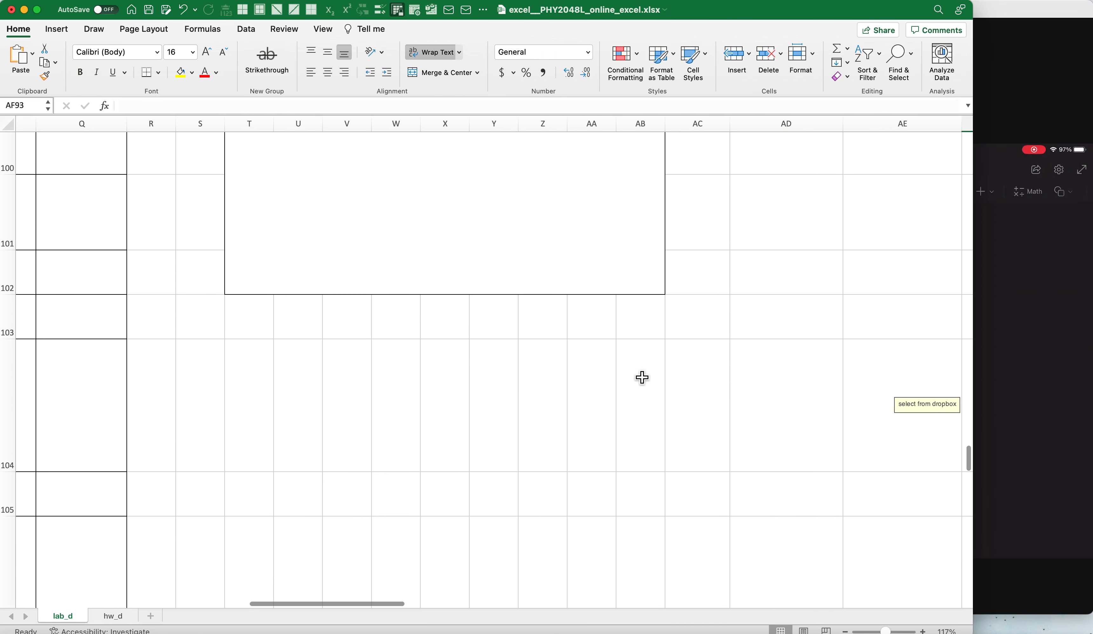
scroll(641, 378, up, 15)
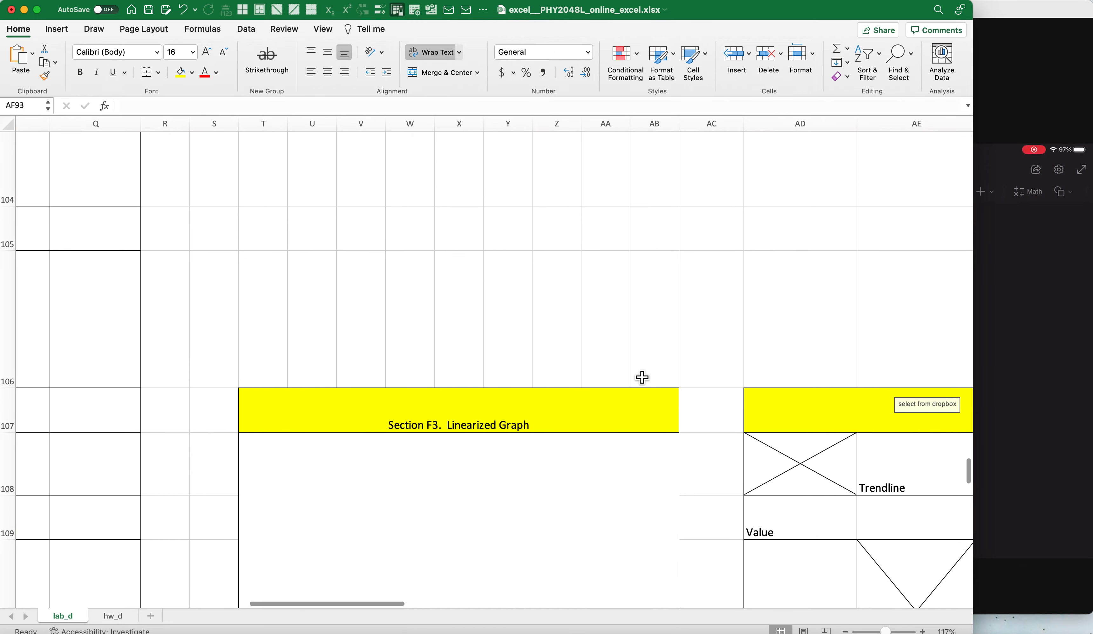
scroll(642, 381, up, 10)
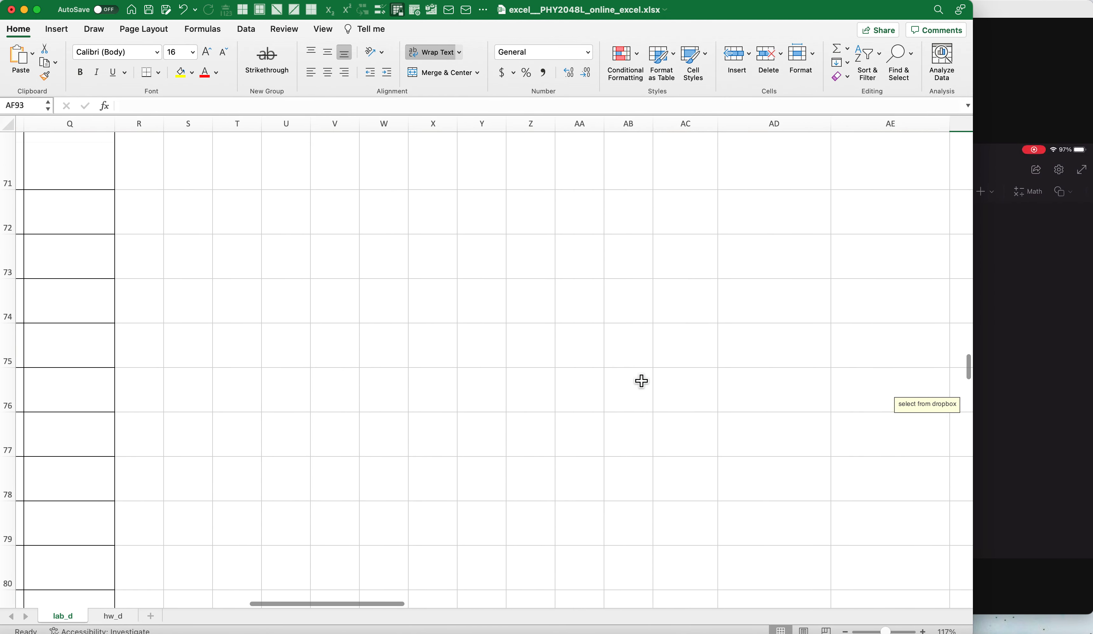
scroll(641, 381, up, 3)
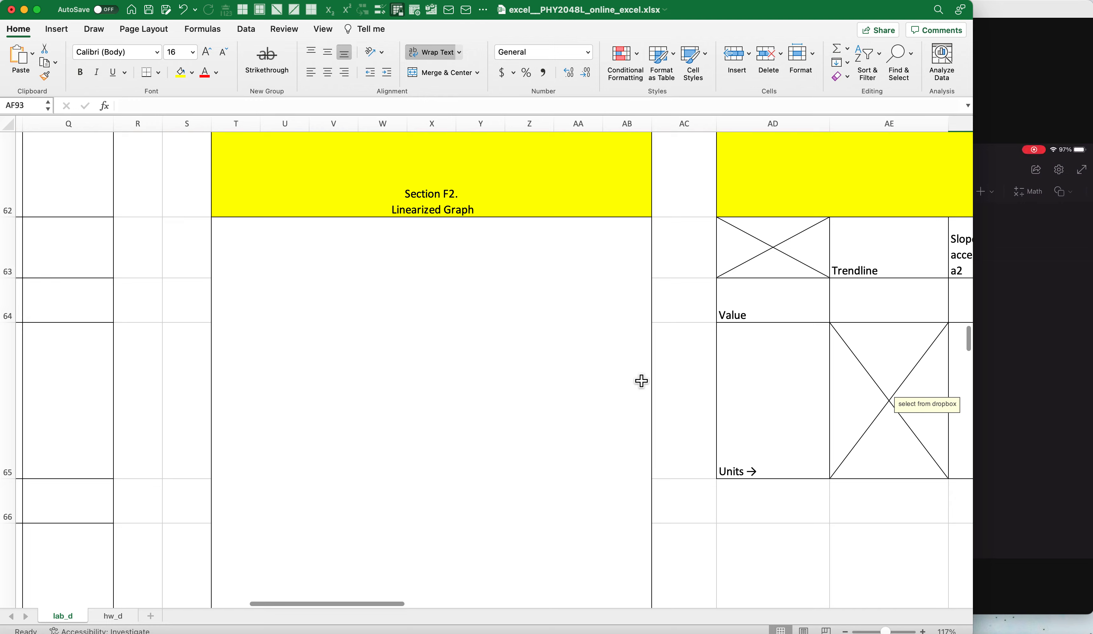
scroll(641, 381, up, 15)
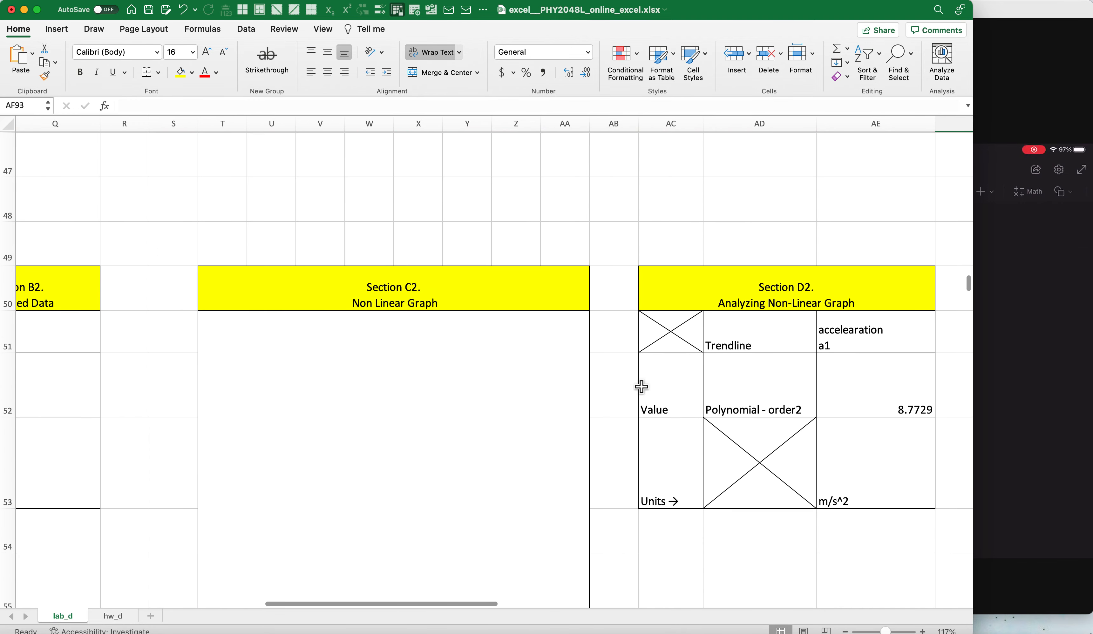
scroll(641, 388, up, 8)
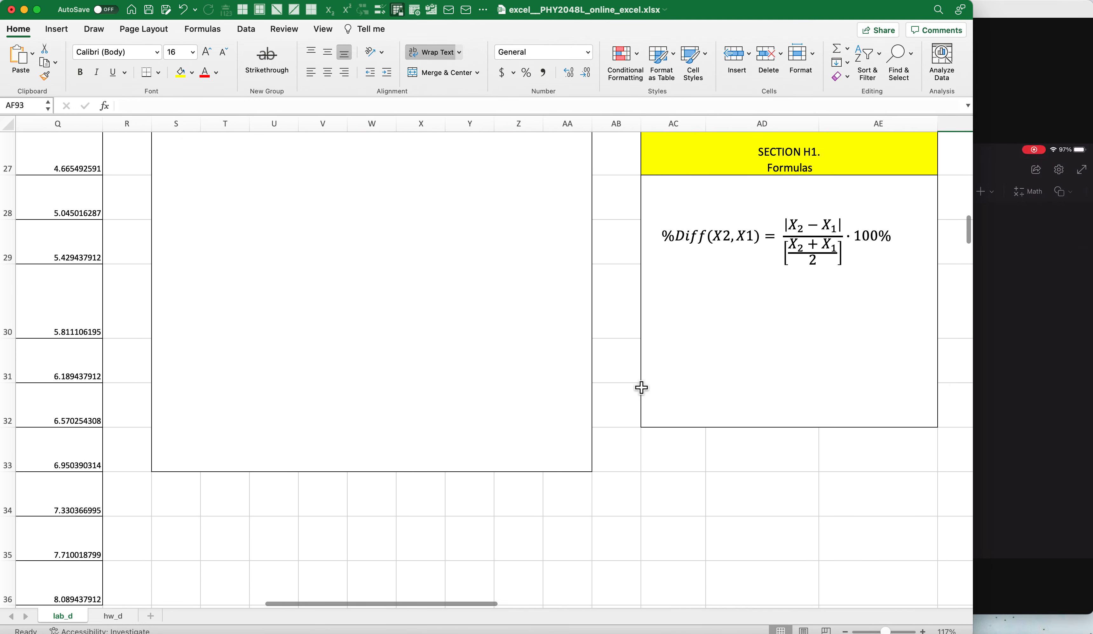
scroll(641, 386, up, 6)
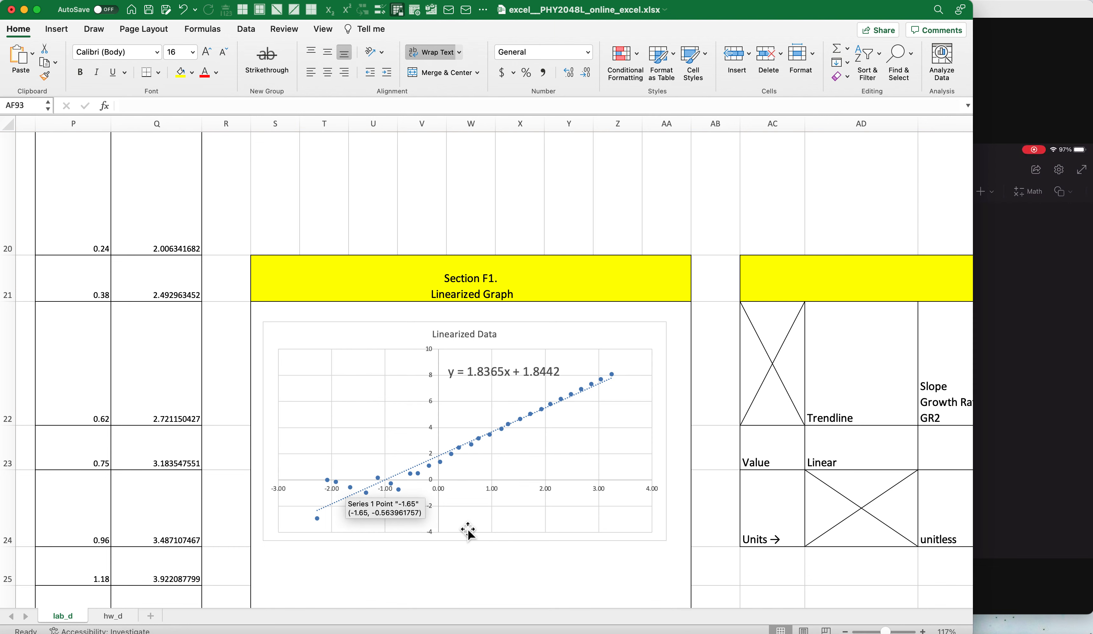
Review the remaining Part 3 instructions and the Section F3 and G3 areas for the linearized graph.
scroll(474, 528, down, 5)
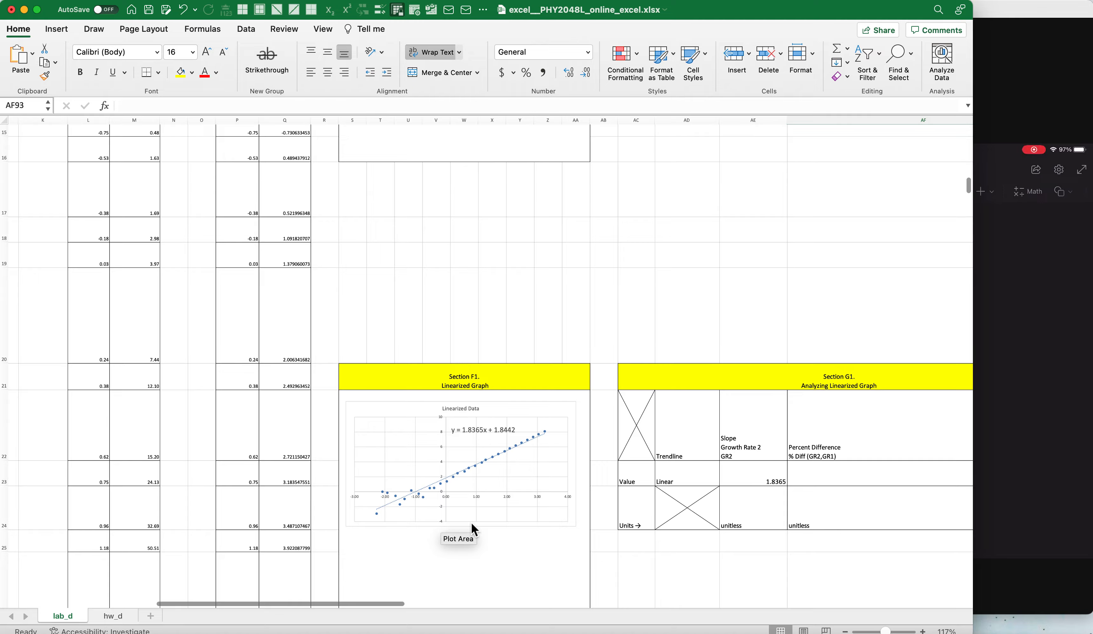
scroll(471, 523, down, 12)
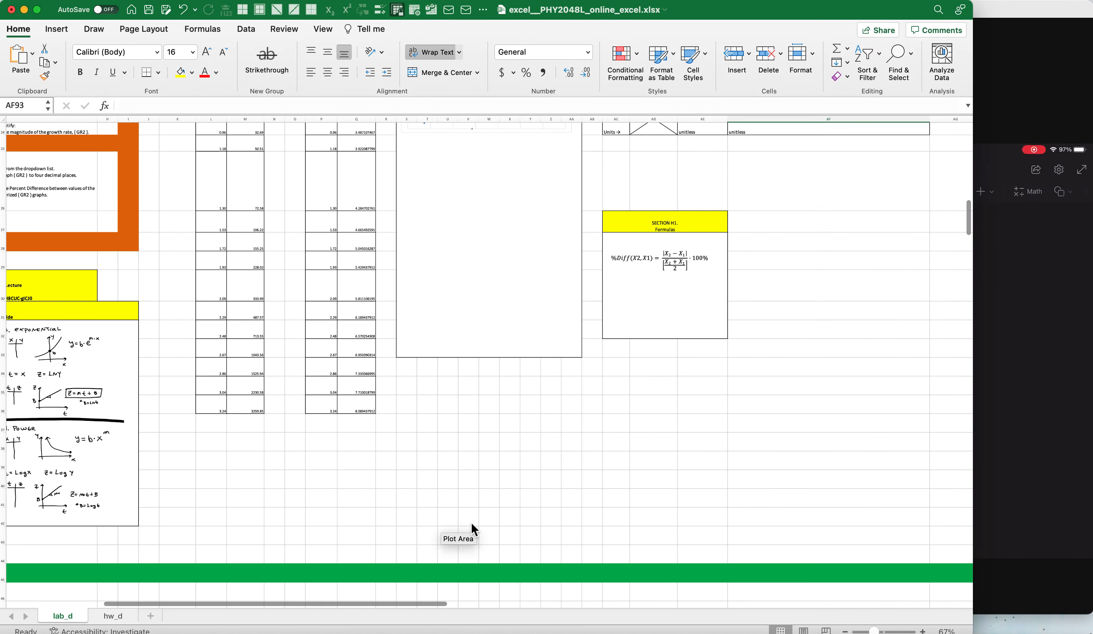
scroll(472, 523, down, 10)
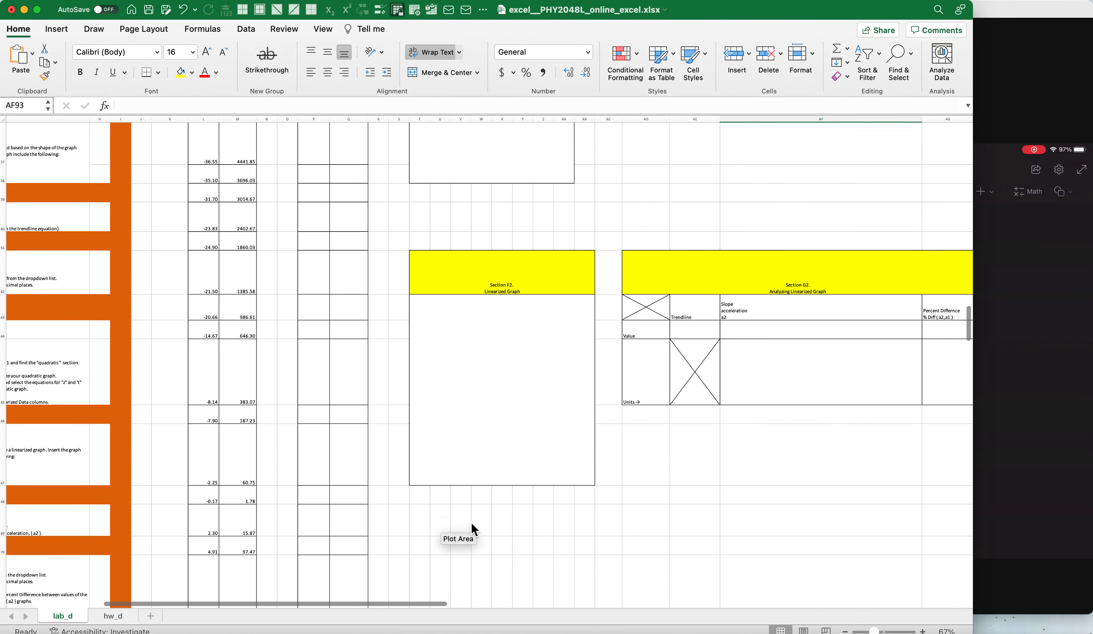
scroll(472, 526, down, 3)
scroll(472, 526, down, 10)
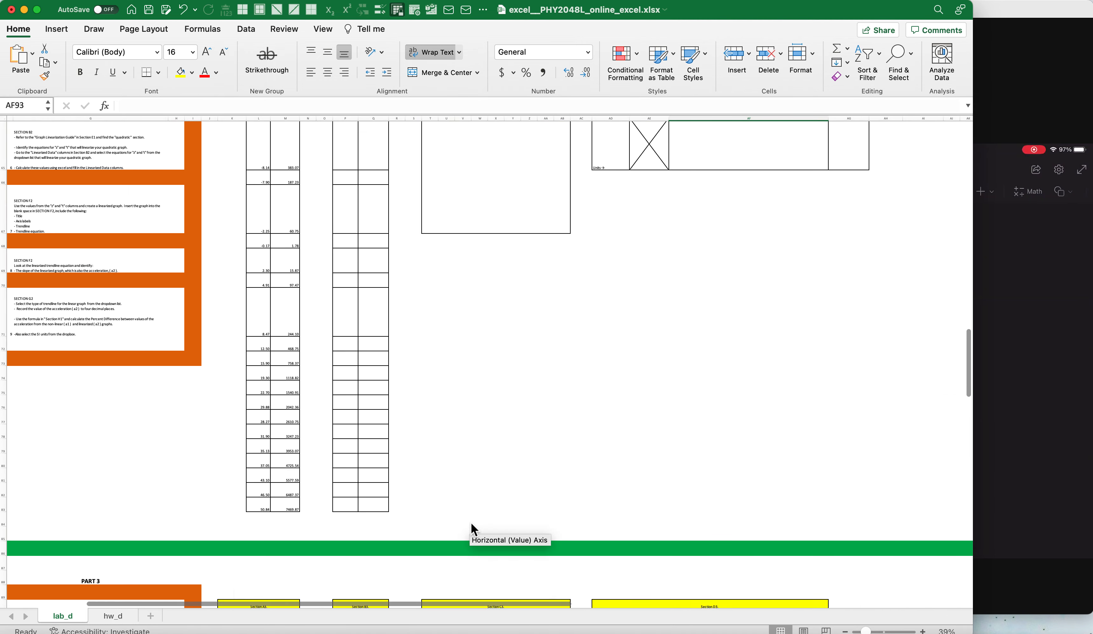
scroll(472, 524, down, 10)
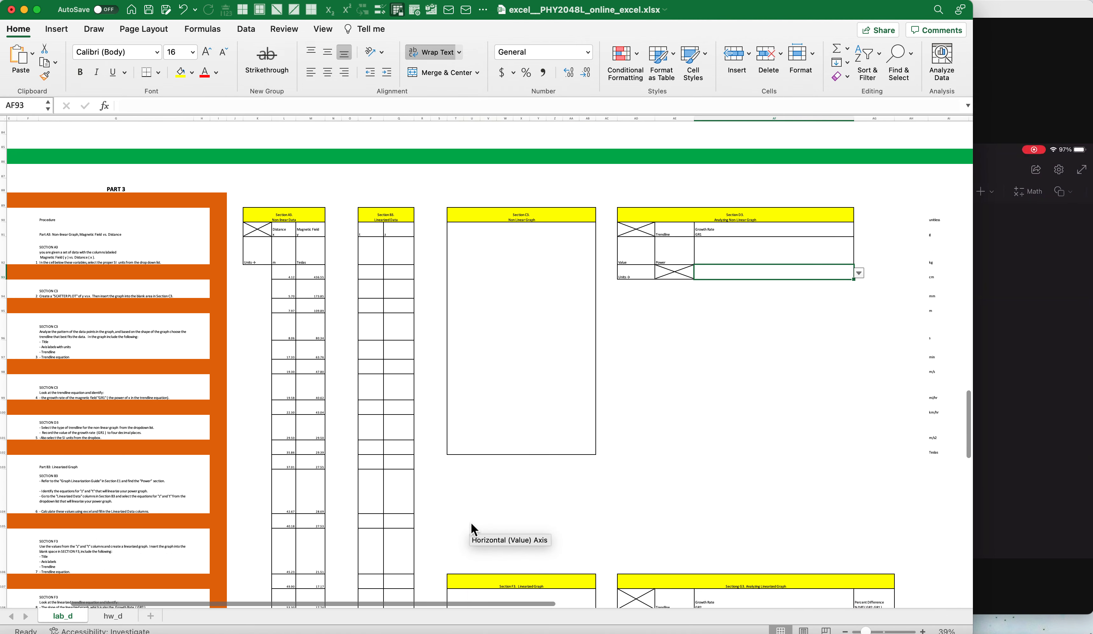
scroll(471, 524, down, 10)
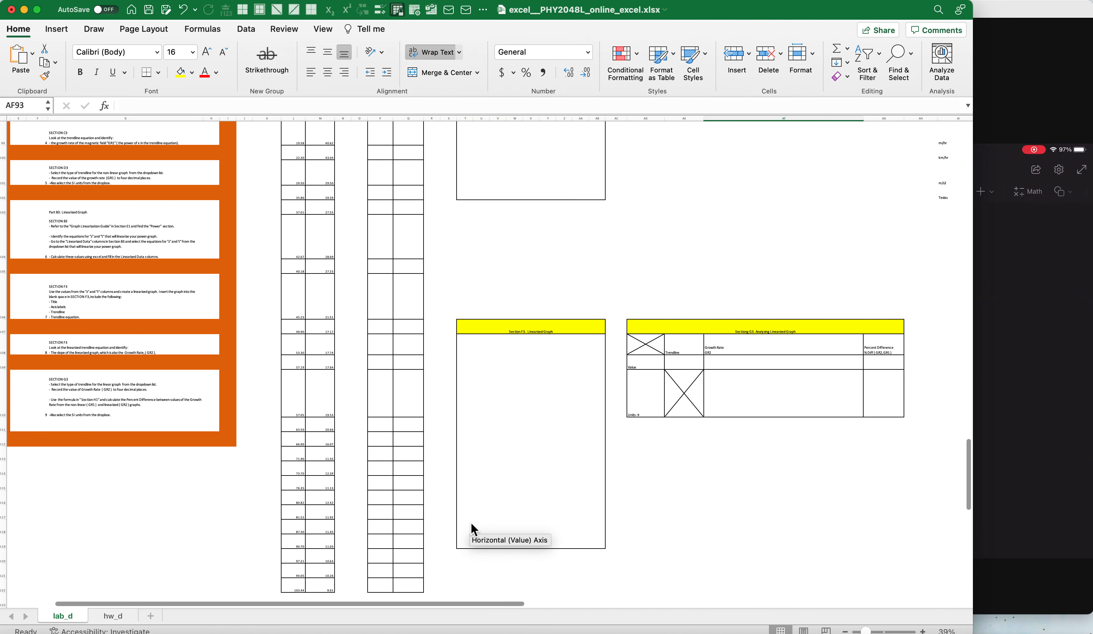
scroll(470, 523, down, 2)
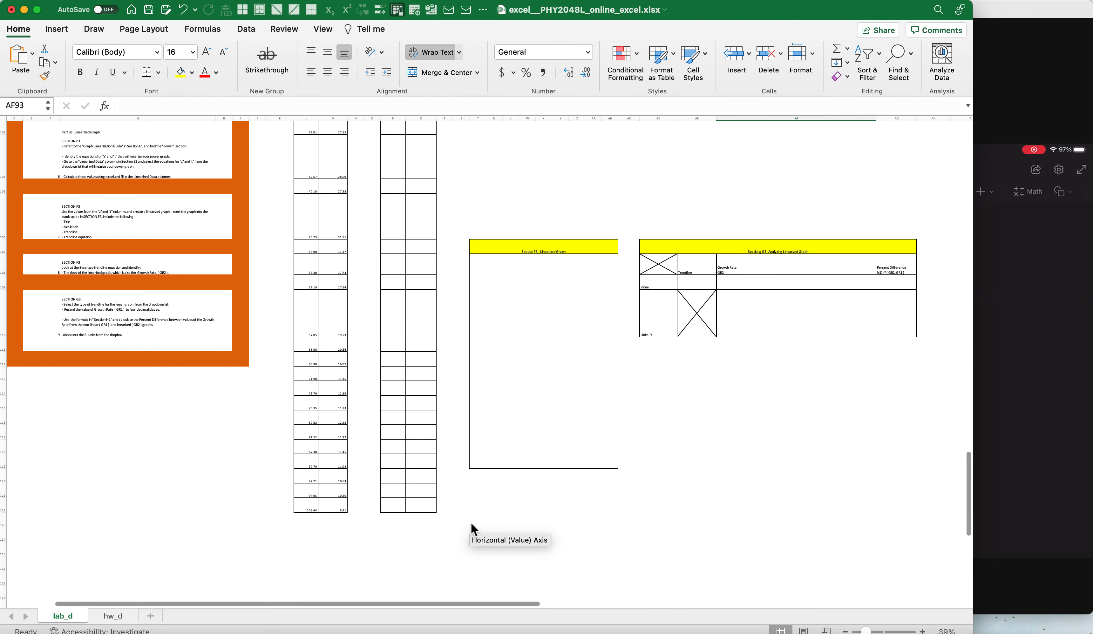